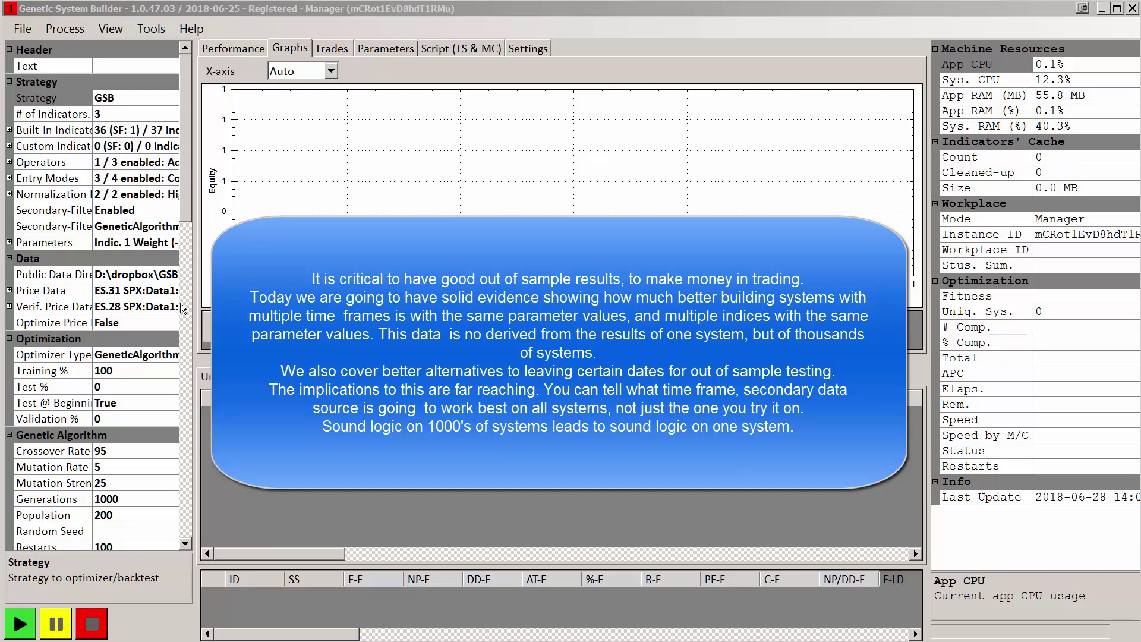
Choose only the ES.30 - SPX.30 data set as the Price Data for optimization and backtesting
click(167, 291)
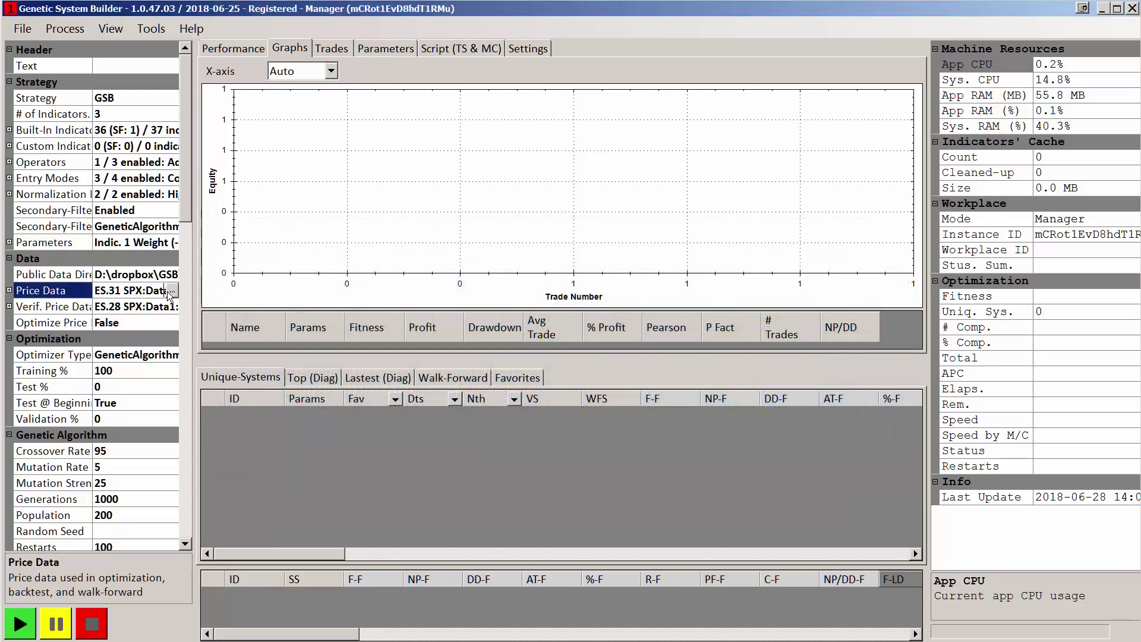
click(173, 290)
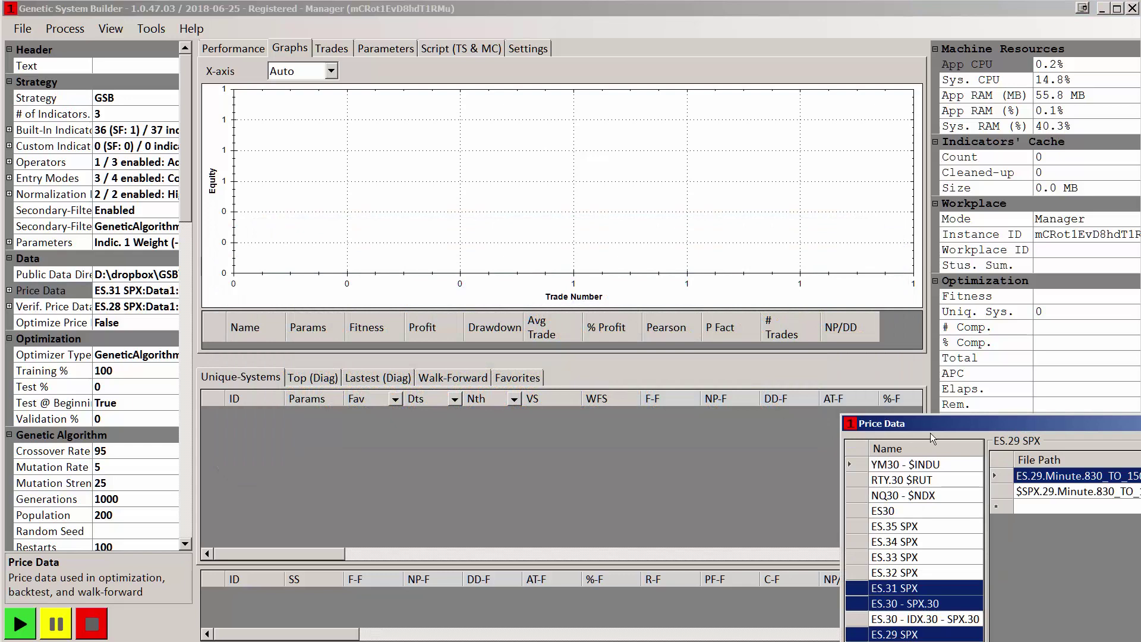
drag(928, 426, 372, 180)
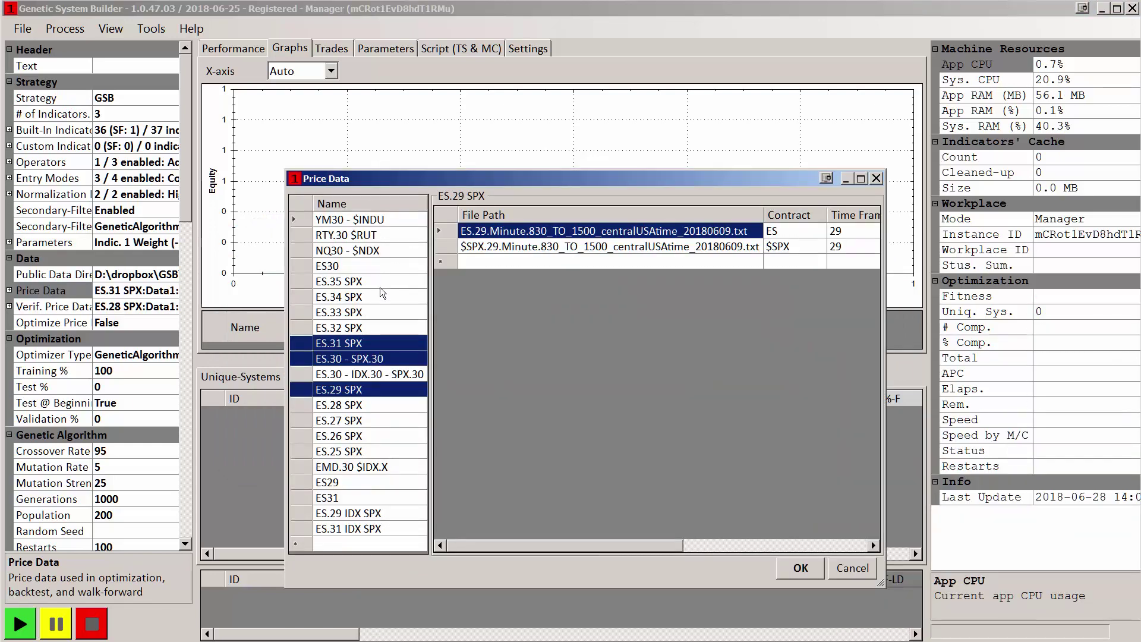
click(351, 354)
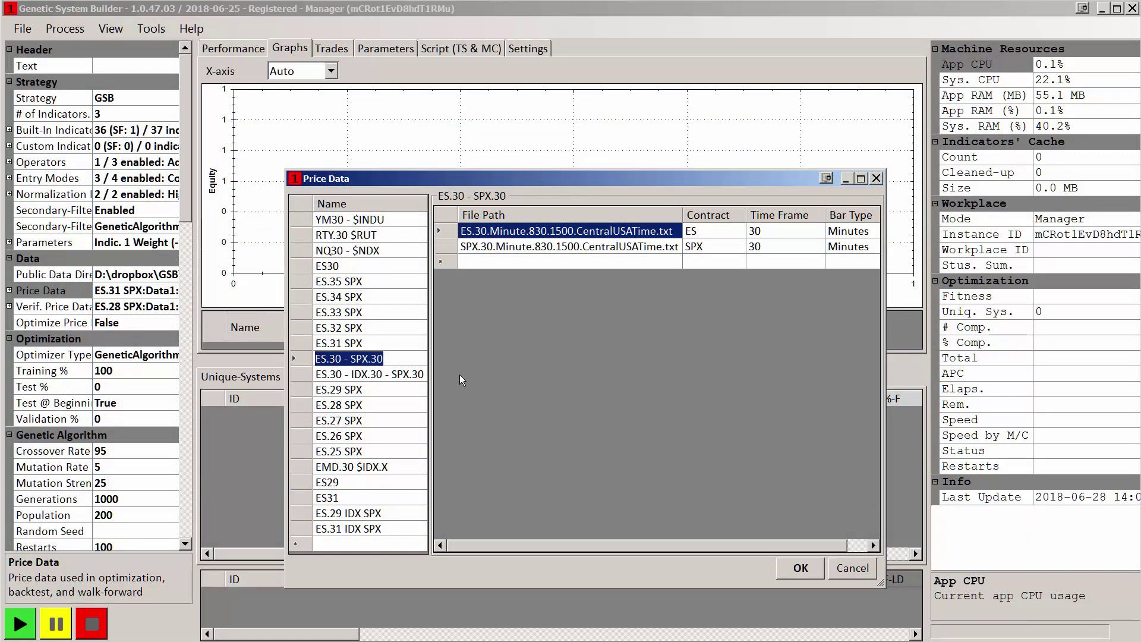
click(799, 568)
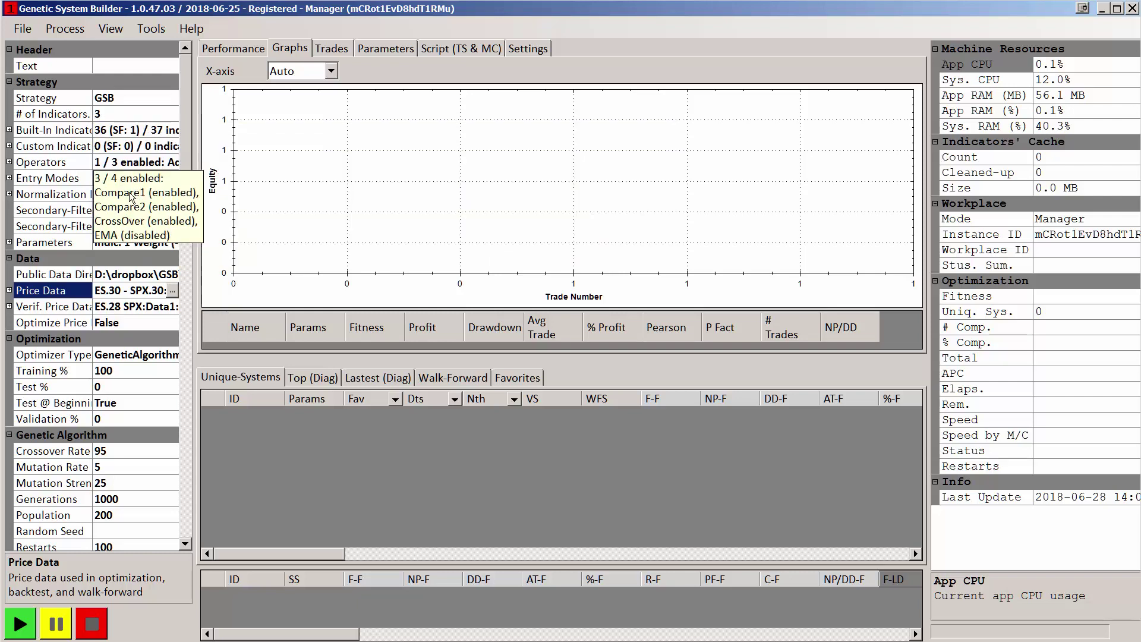
Select GeneticAlgorithm as the Secondary-Filter Indicator in the strategy settings
click(146, 226)
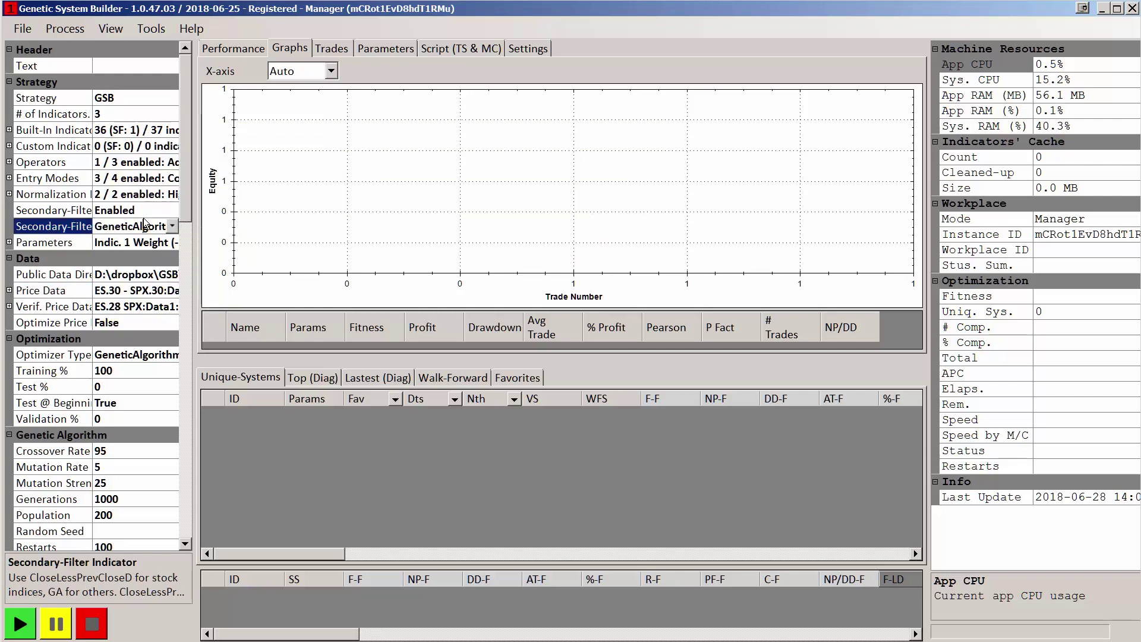
click(172, 226)
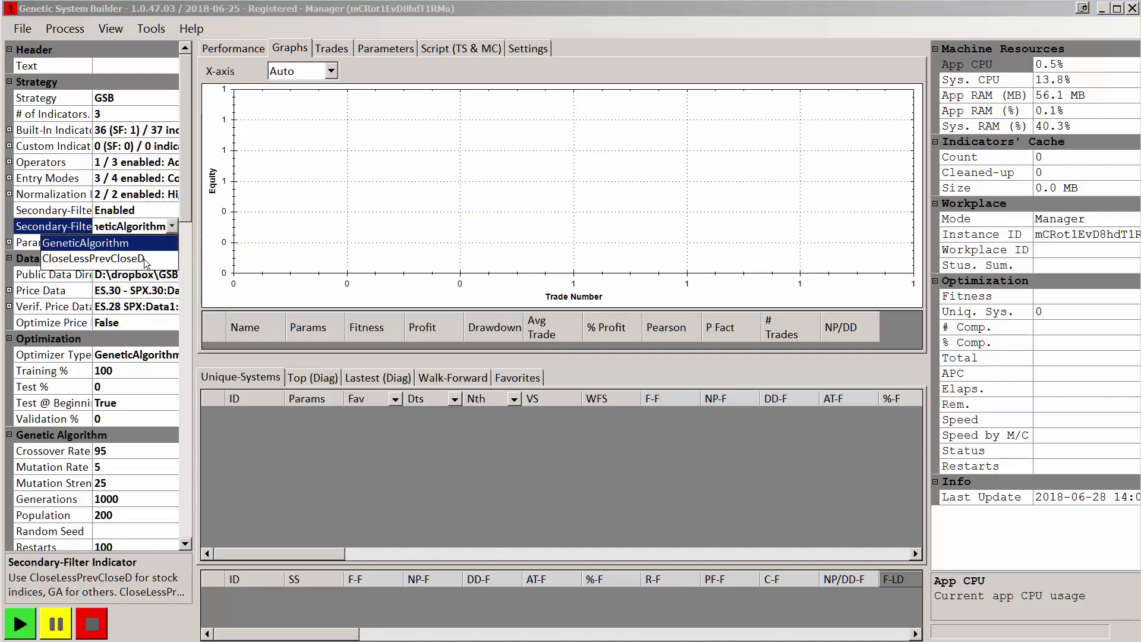
click(127, 244)
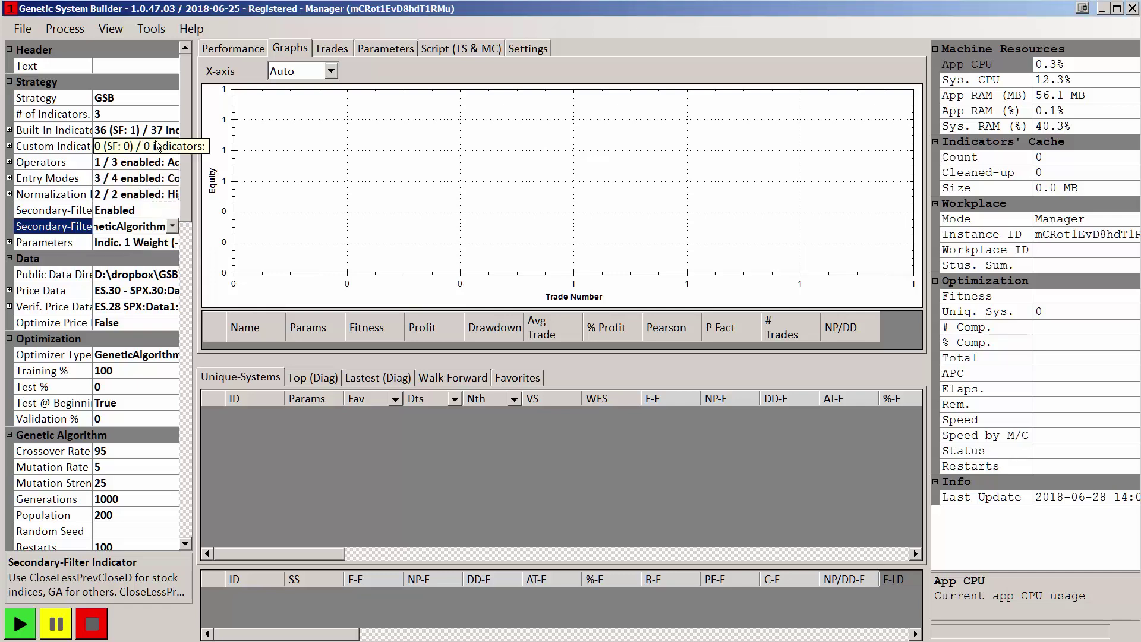
Examine the secondary filter settings of the built-in indicators CloseOverPrevCloseD and CloseLessPrevCloseD without changing them
click(159, 131)
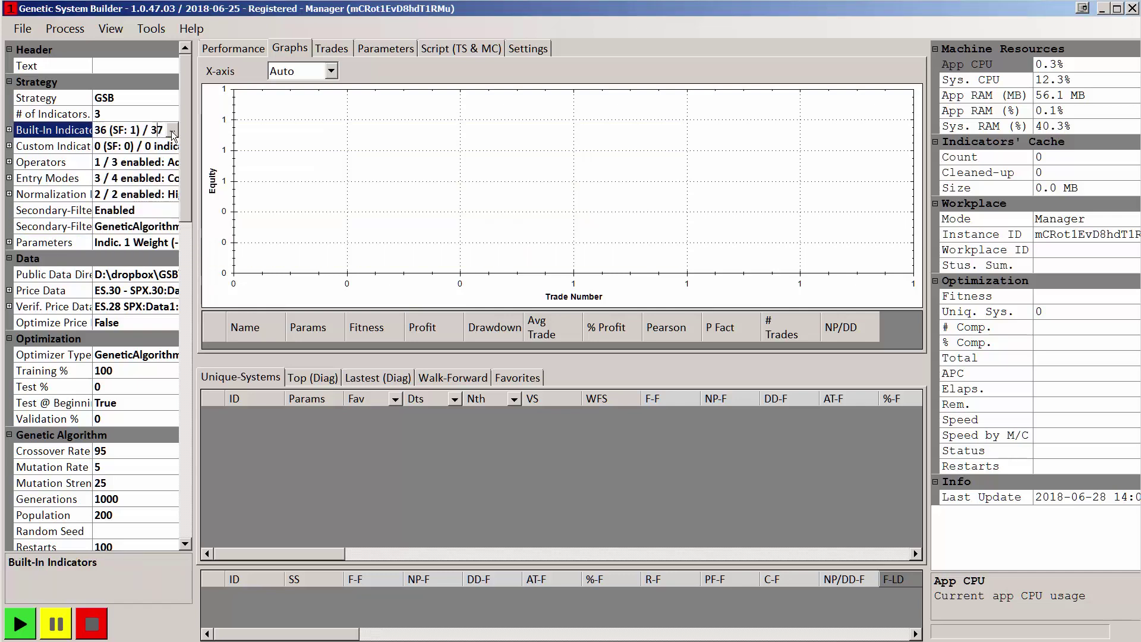
click(172, 130)
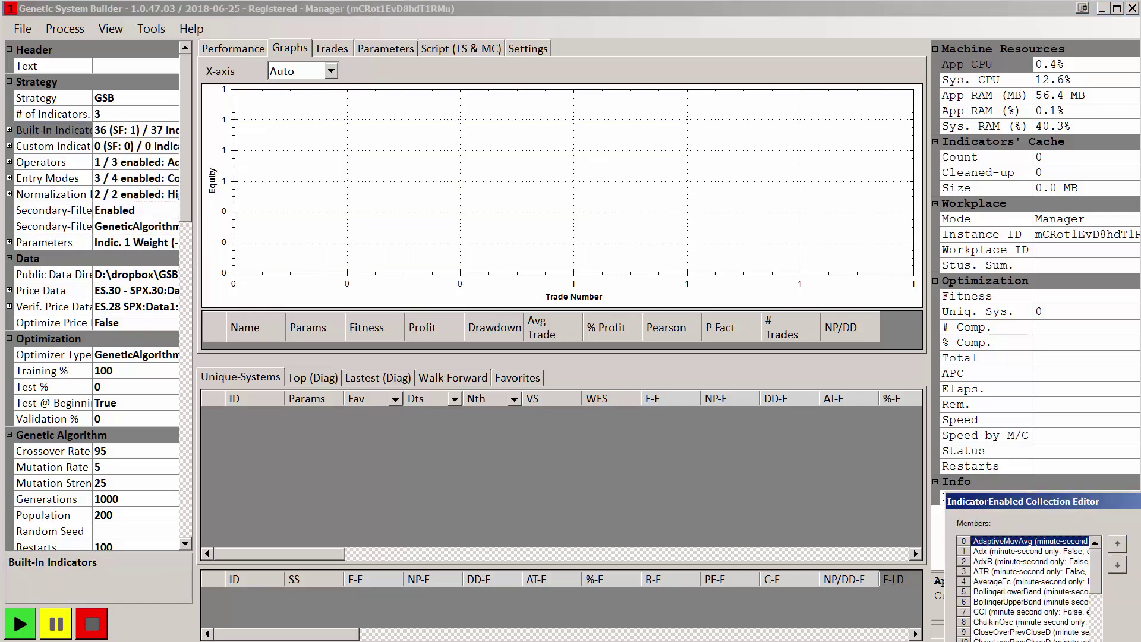
drag(1039, 501, 544, 143)
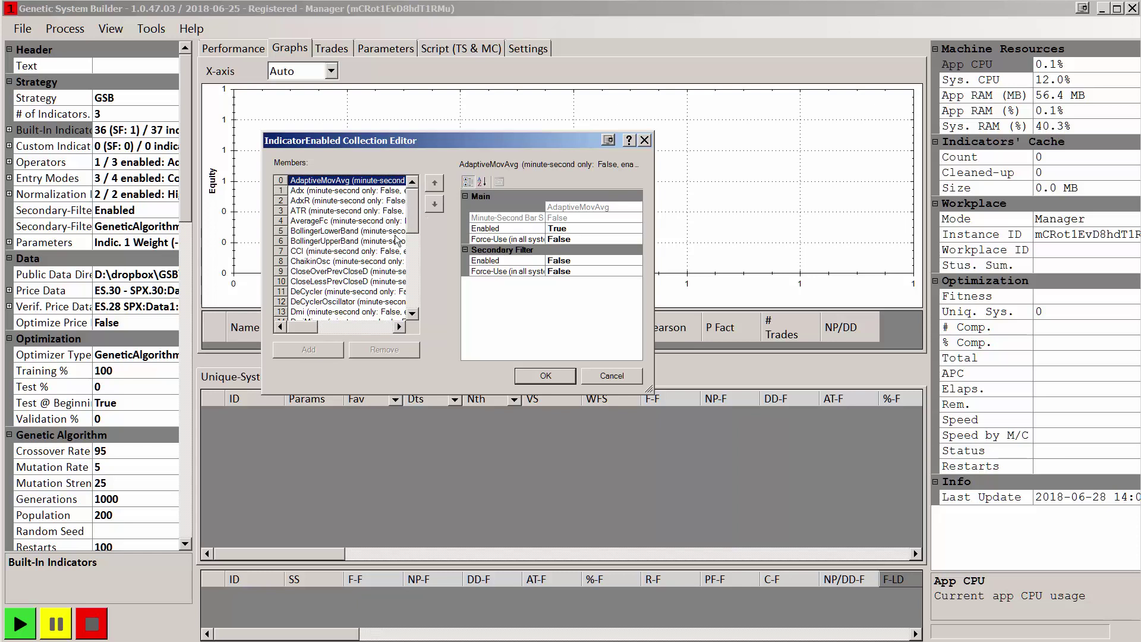
click(345, 283)
click(345, 273)
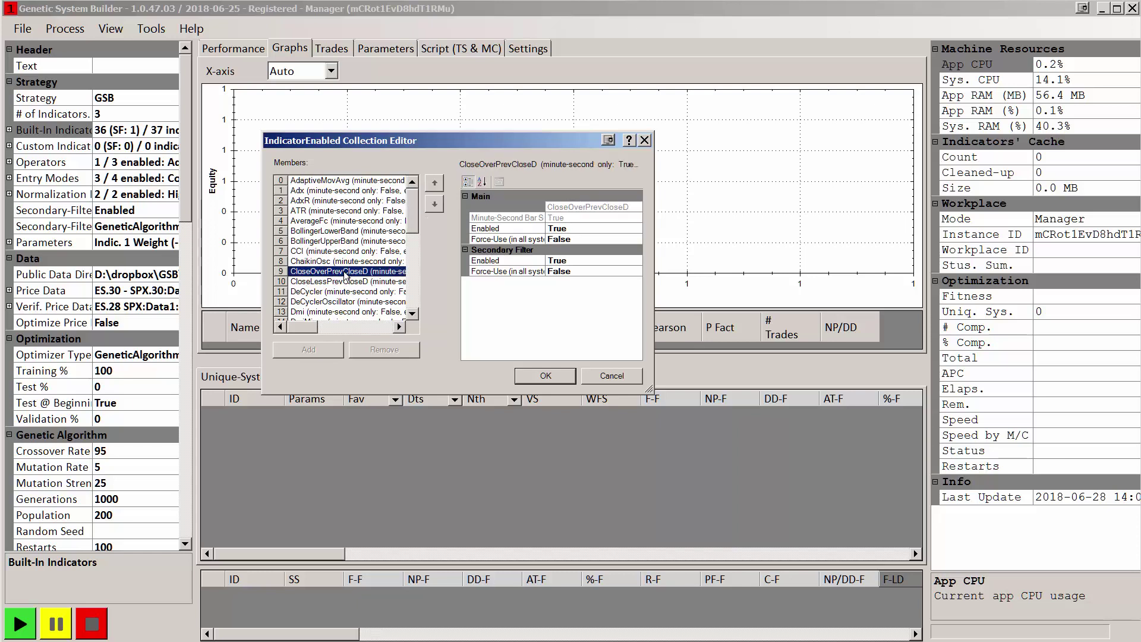
click(567, 259)
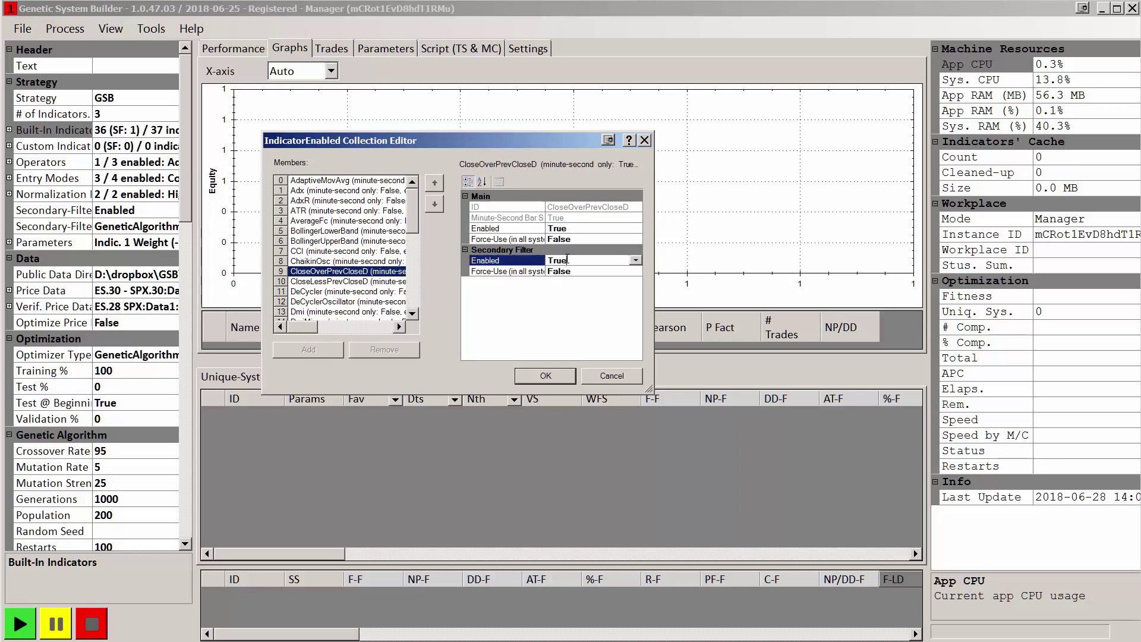
click(395, 281)
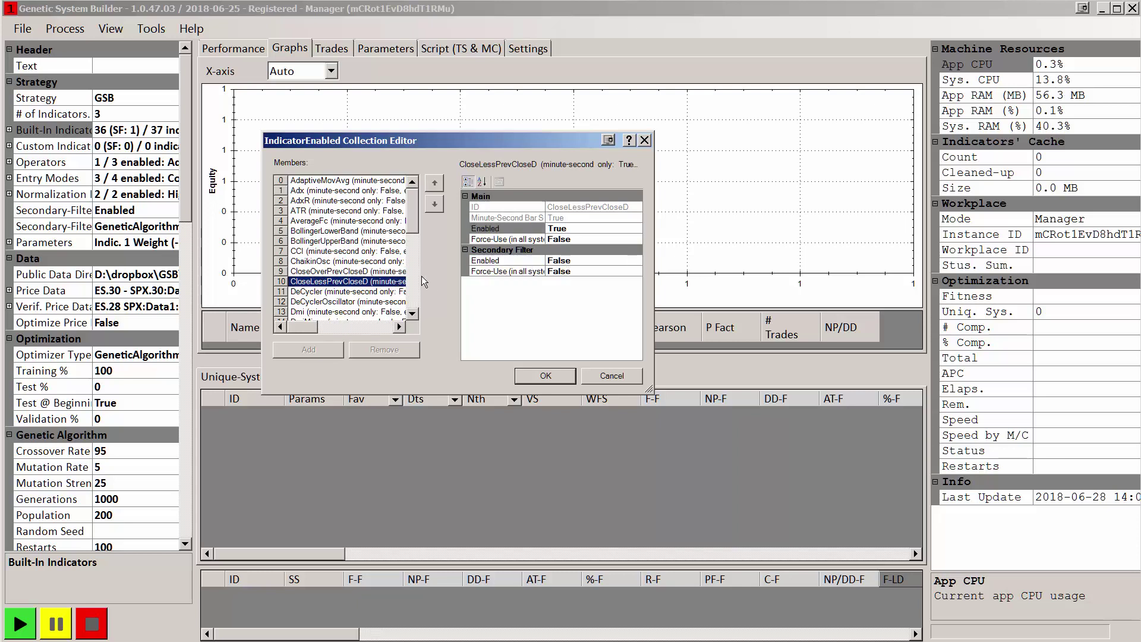
click(560, 261)
click(563, 270)
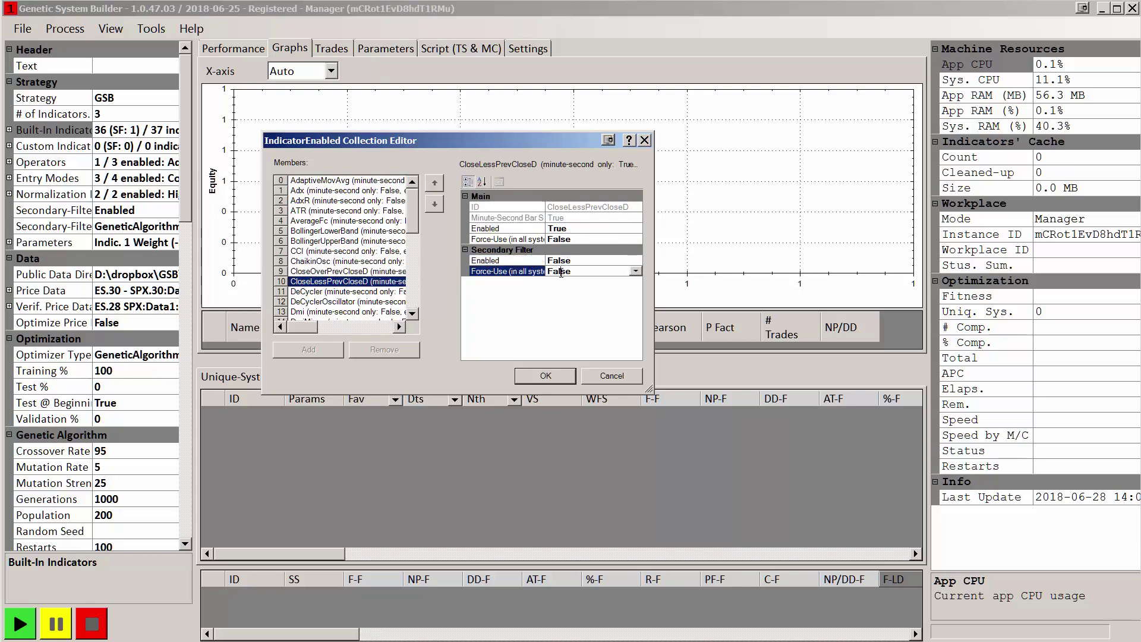
click(562, 261)
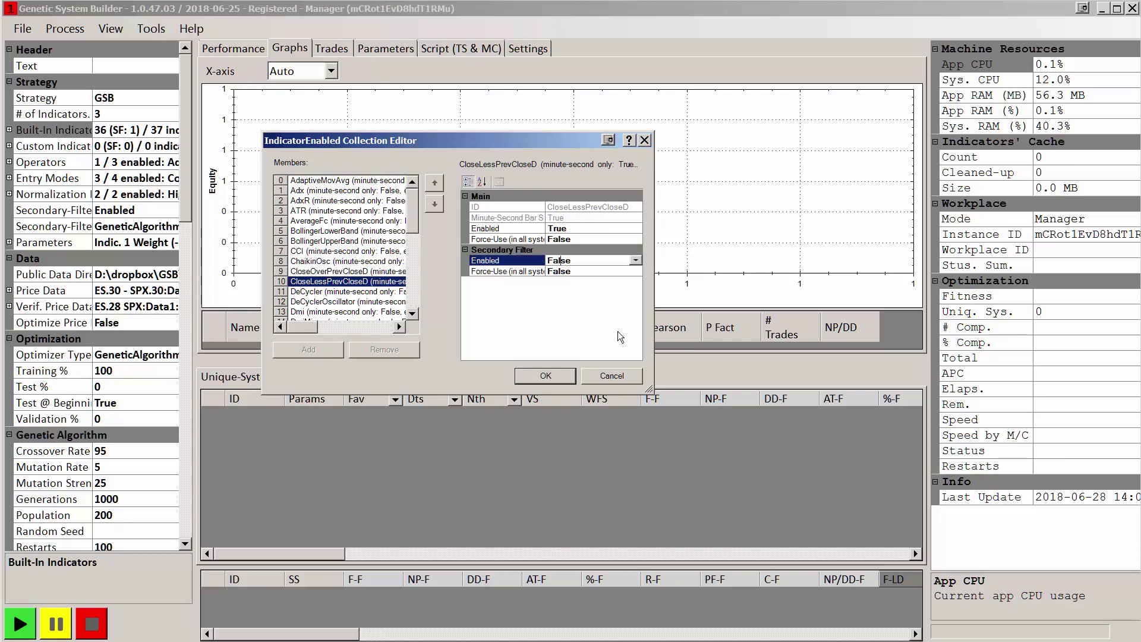
click(622, 375)
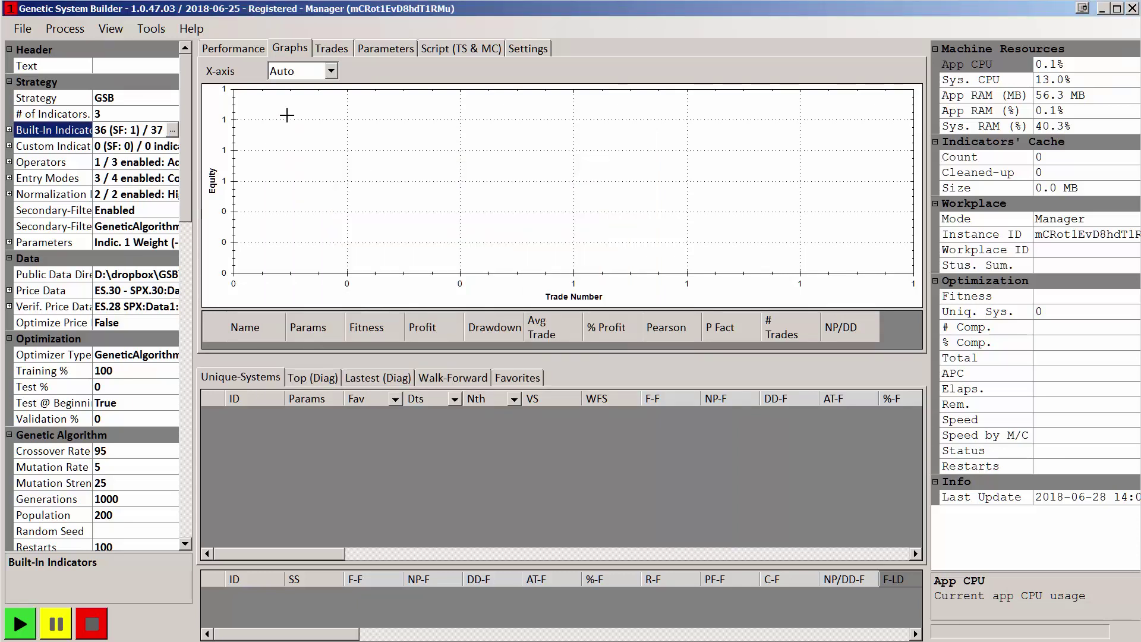
Set the header text that labels this instance to "Benchmark"
click(121, 69)
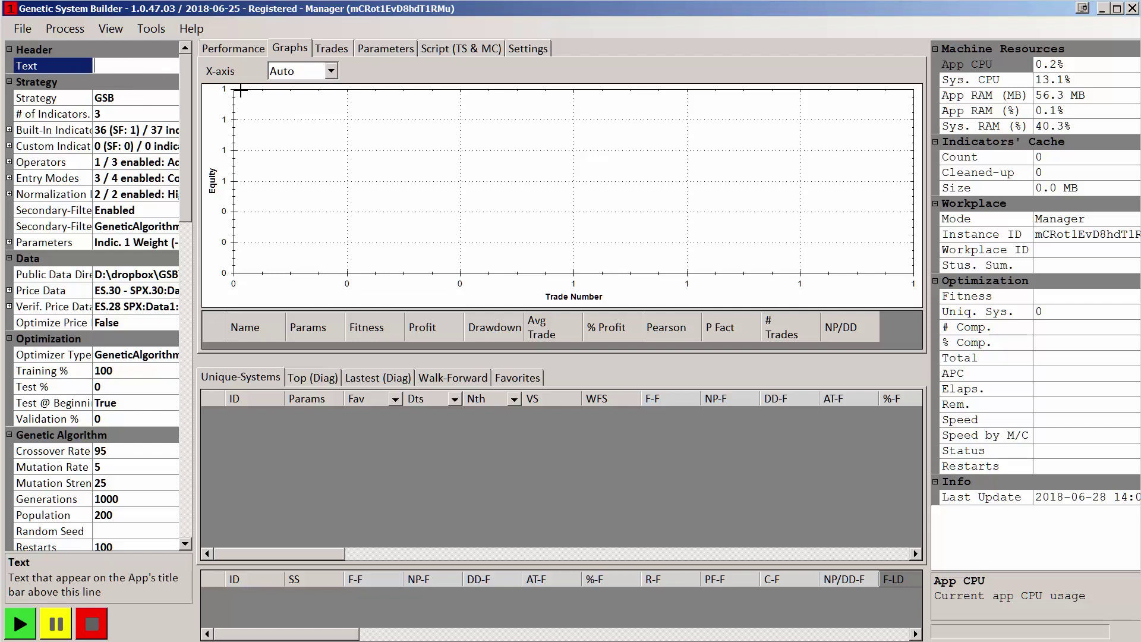
text(Benchmark)
click(304, 150)
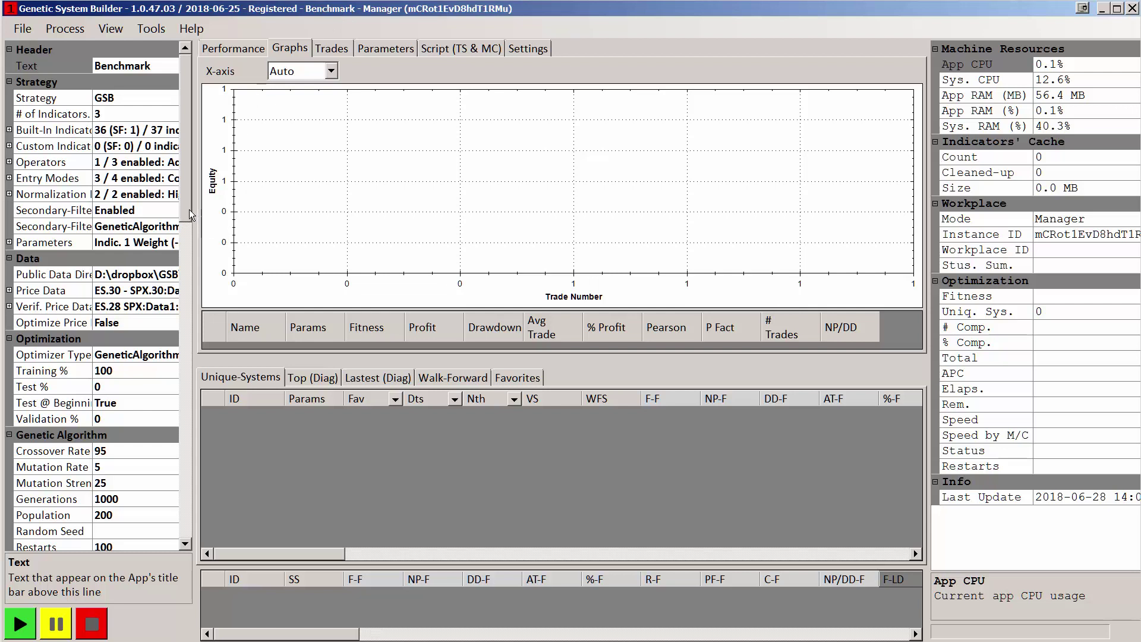
Check the maximum number of workers in the workplace settings and the Nth day Mode in the trading periods
drag(189, 209, 198, 486)
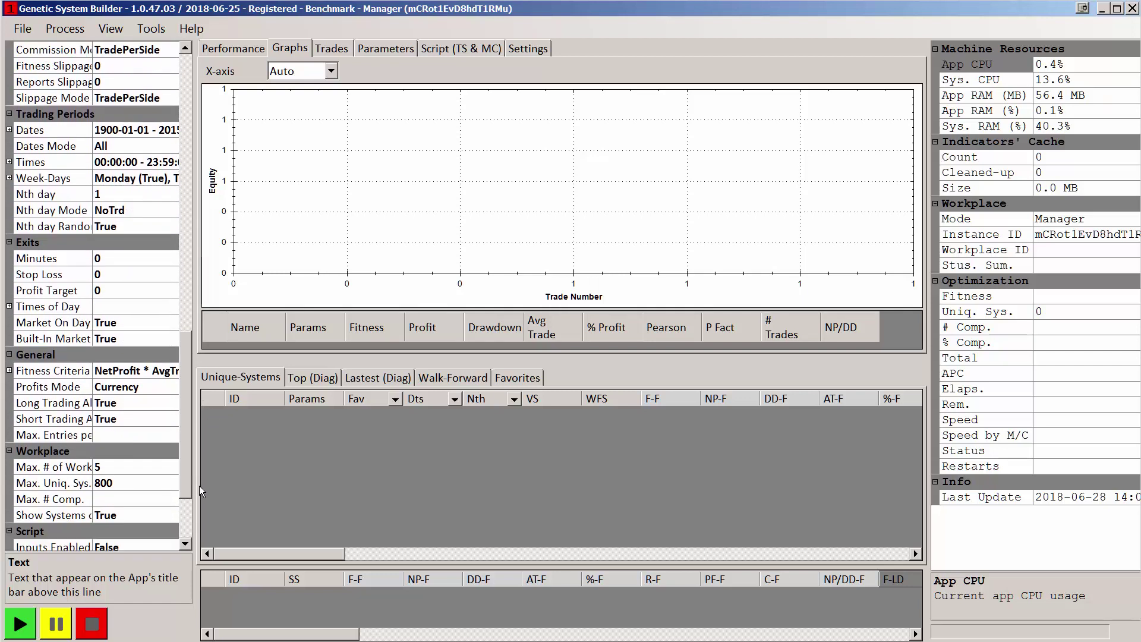
click(107, 467)
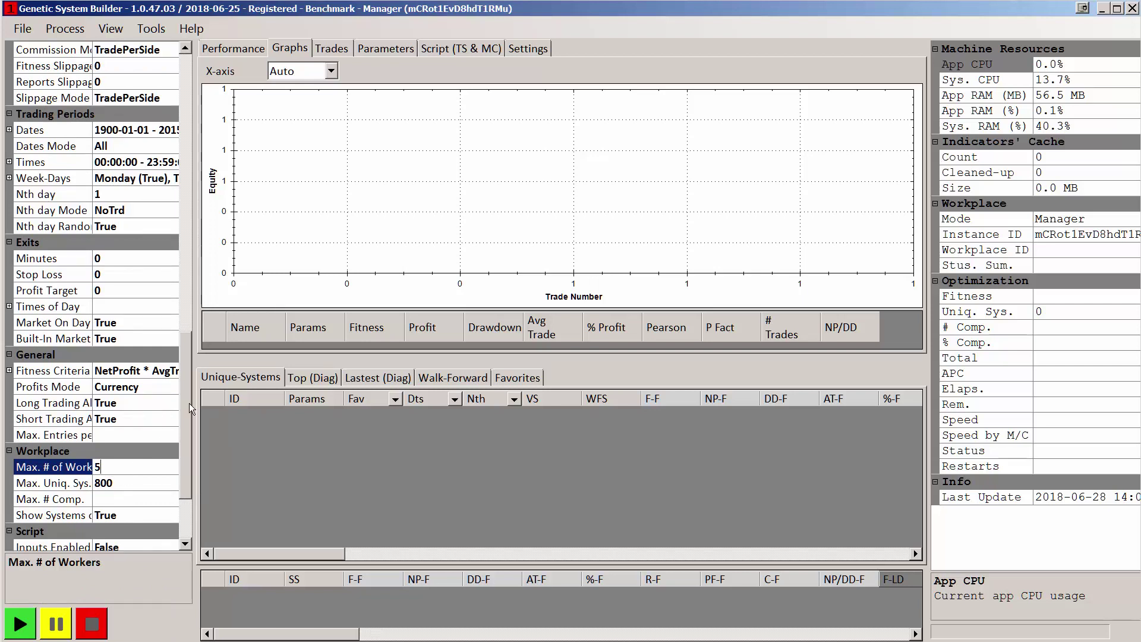
drag(189, 401, 186, 100)
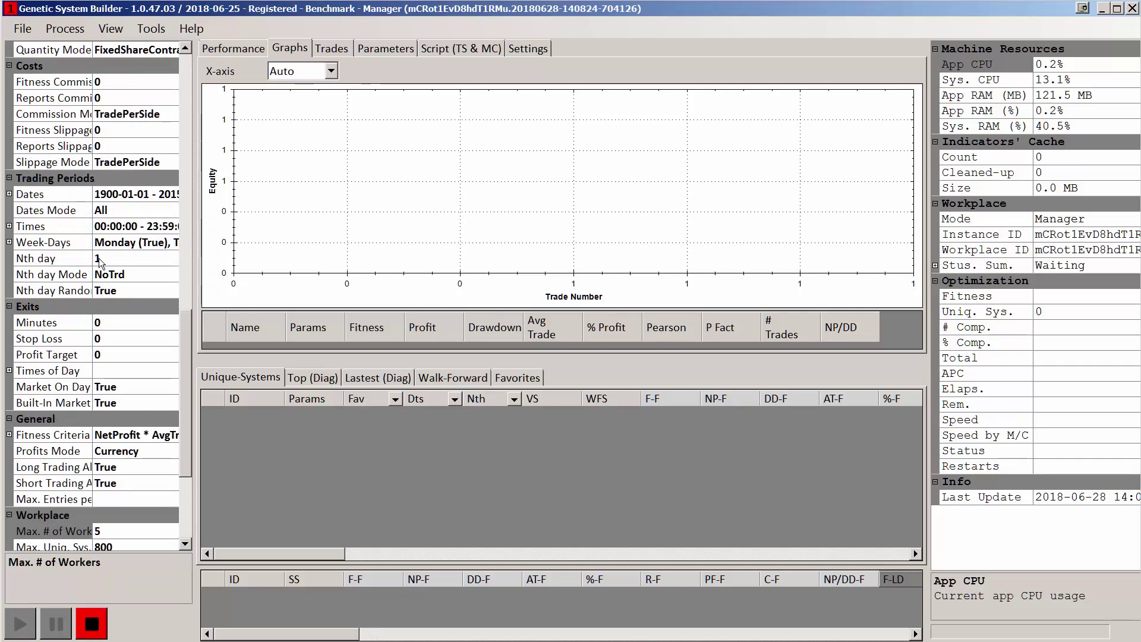
click(116, 274)
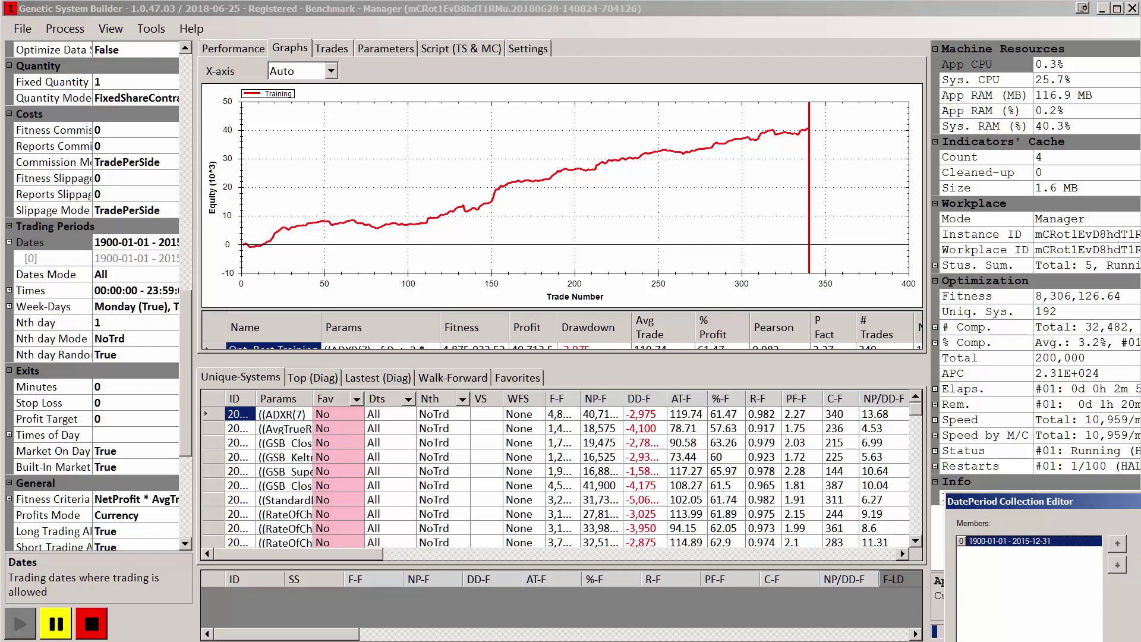
Add a second trading date period starting 1/1/2018, keep its end date at 12/31/2100, and recheck the list of periods
drag(1010, 500, 629, 327)
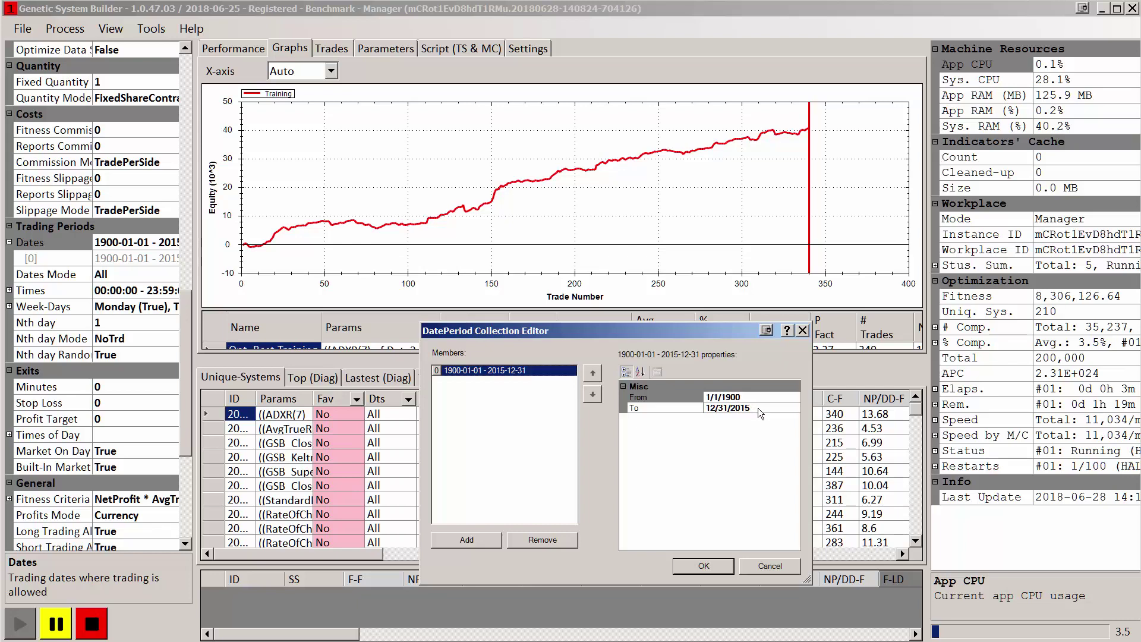
click(469, 540)
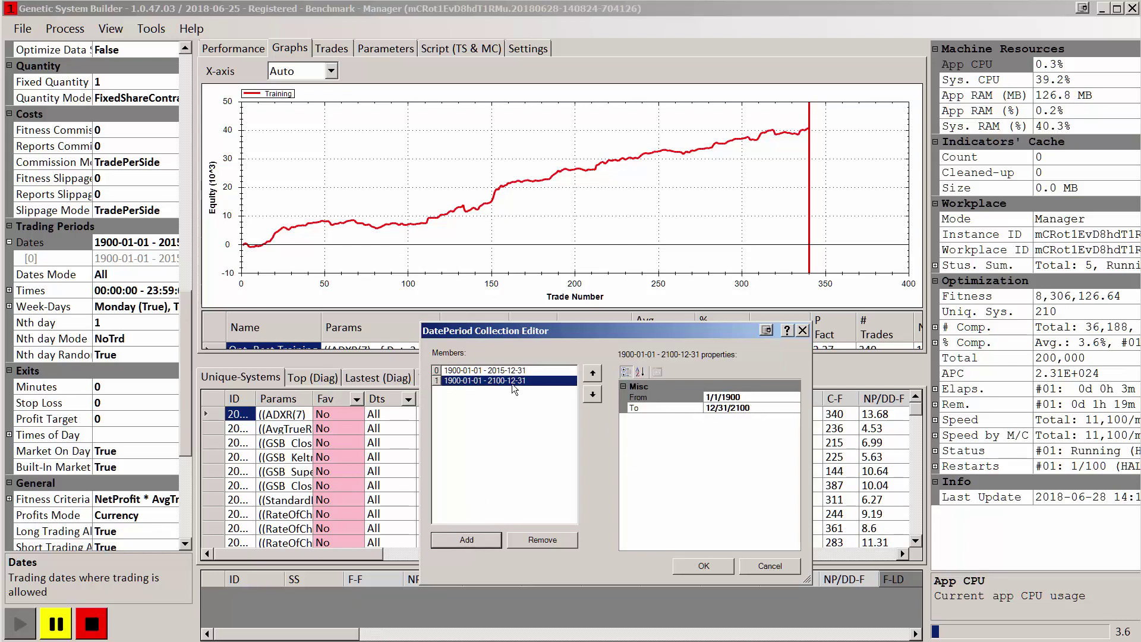
click(750, 395)
key(BackSpace)
key(BackSpace)
key(BackSpace)
key(BackSpace)
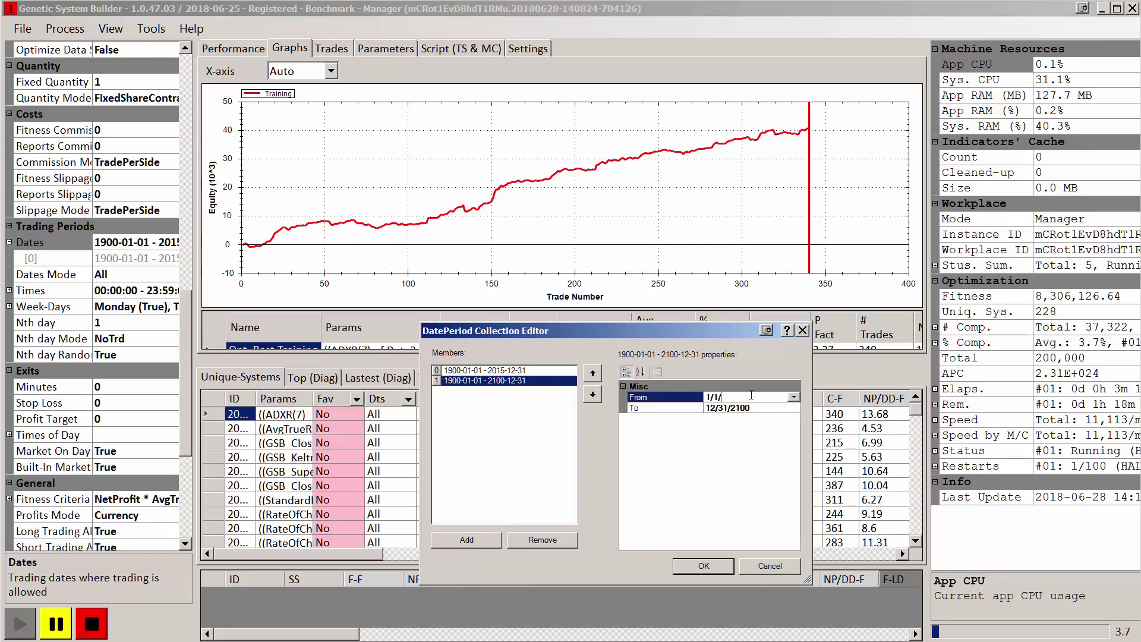
text(2018)
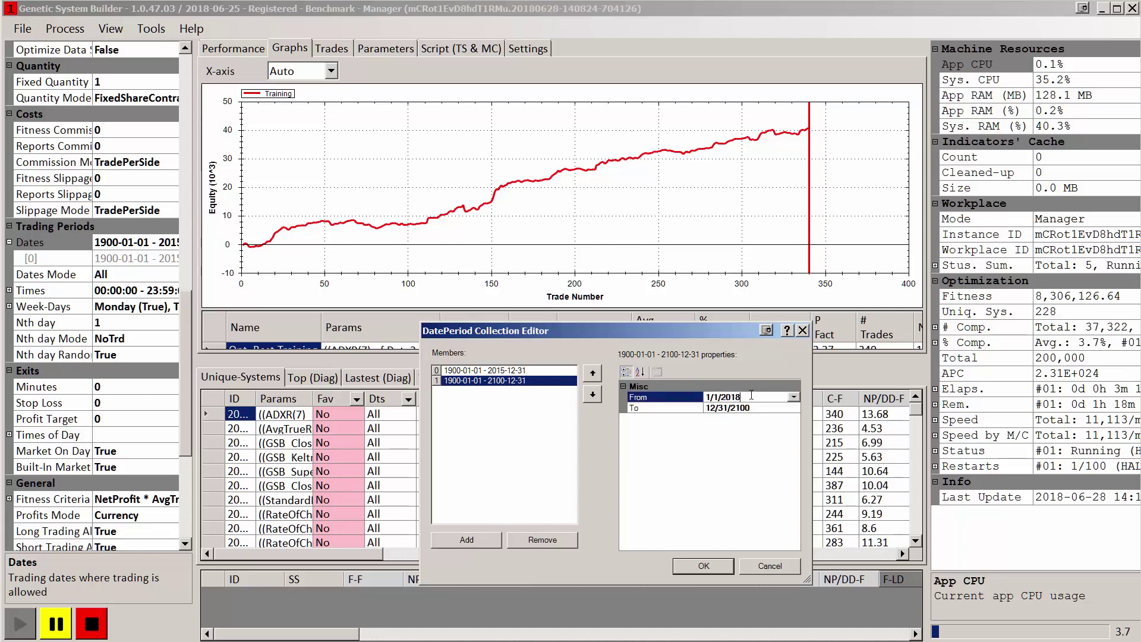
click(752, 408)
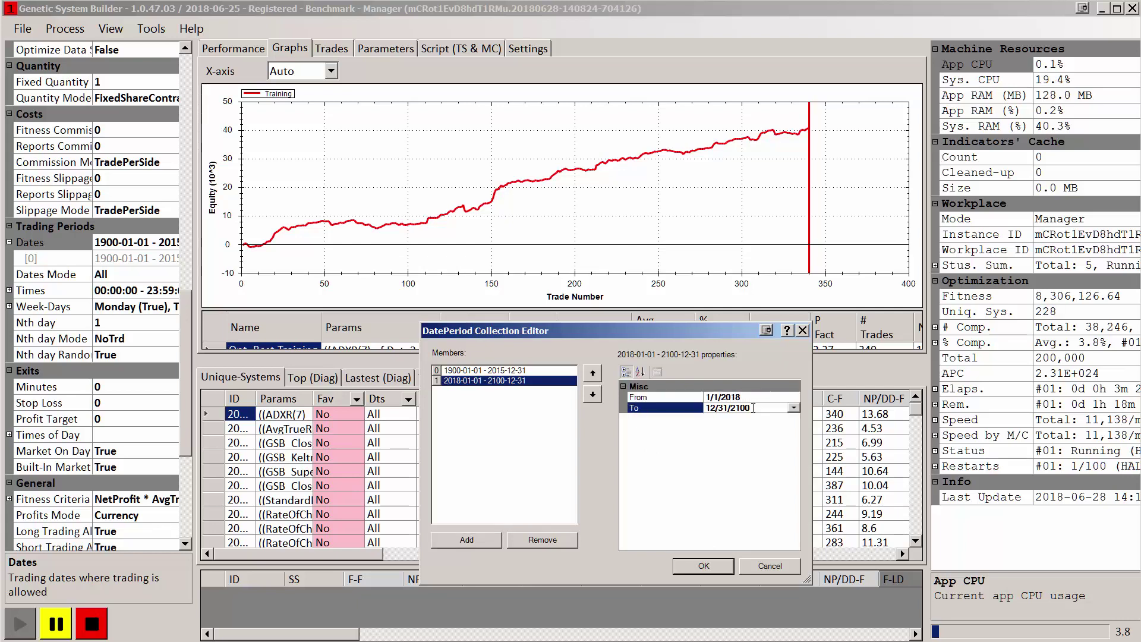
click(719, 567)
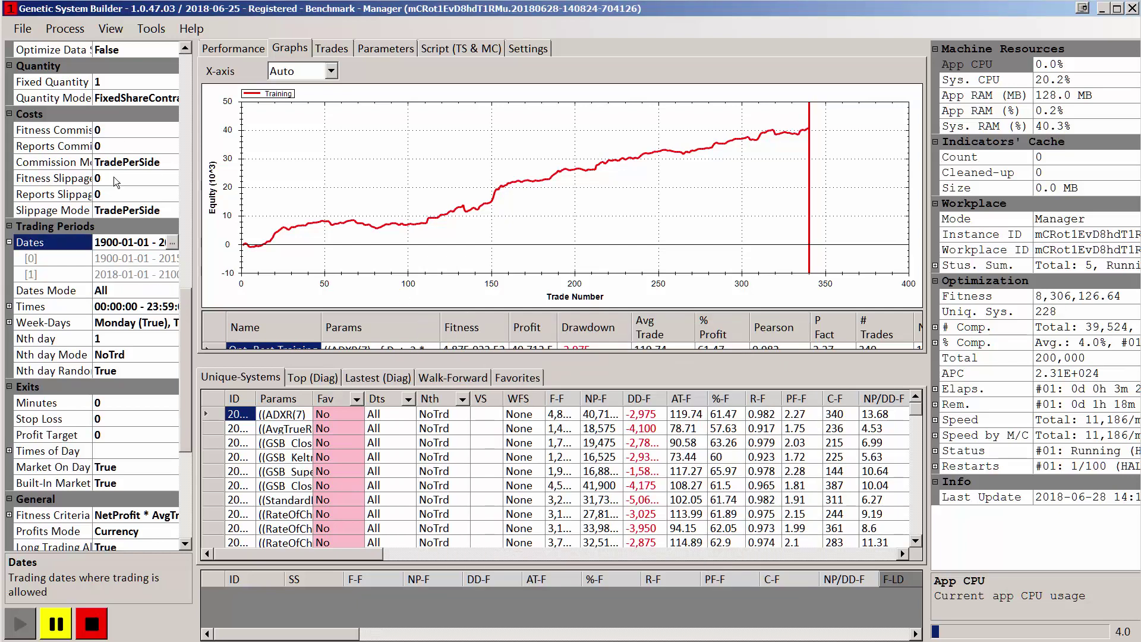
click(172, 243)
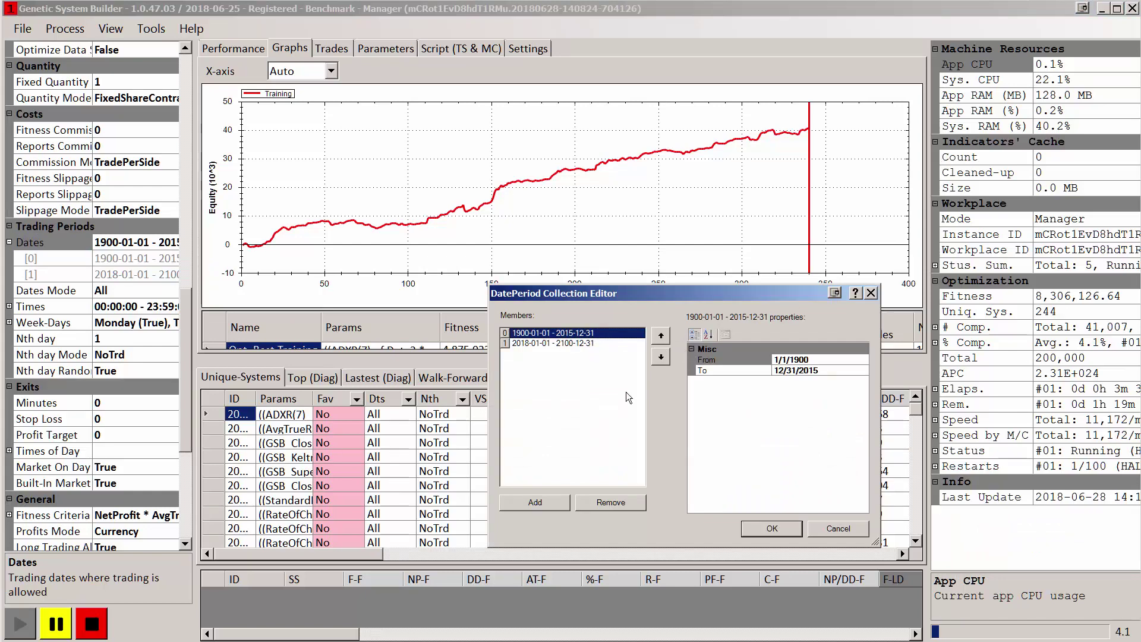
click(755, 527)
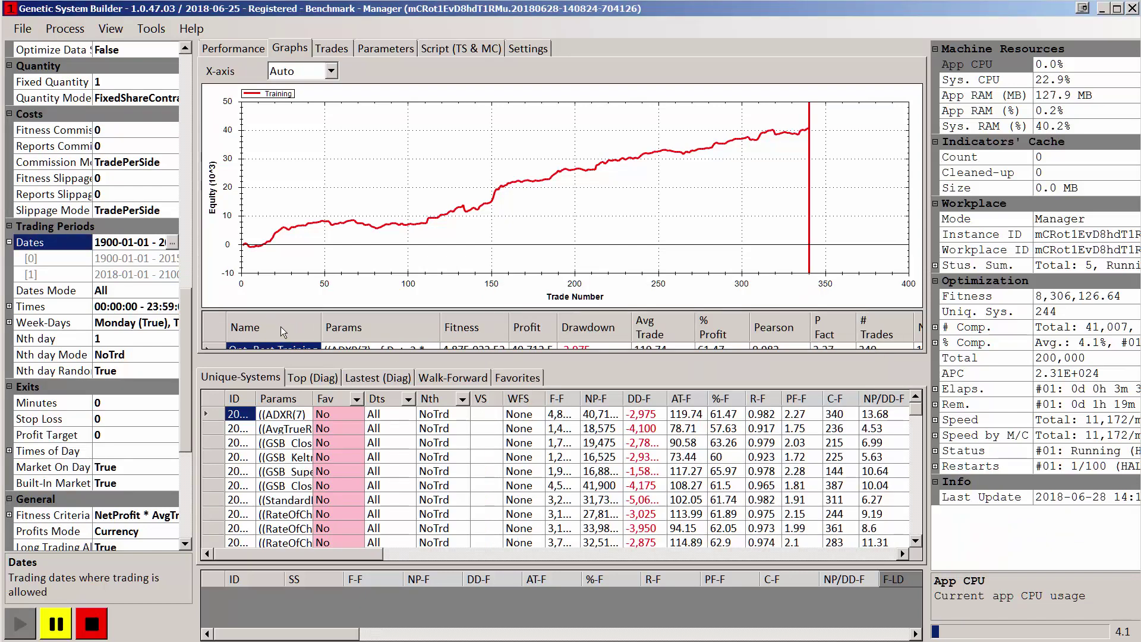
Try Trd as the Dates Mode of the trading periods and set it to NoTrd
click(120, 291)
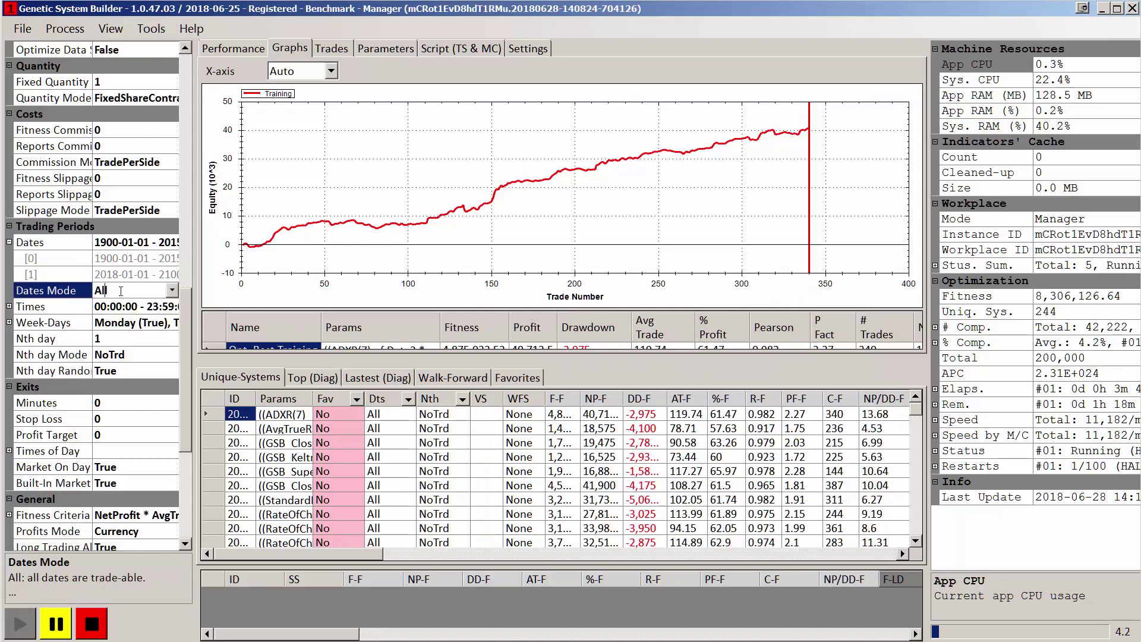
click(172, 290)
click(106, 324)
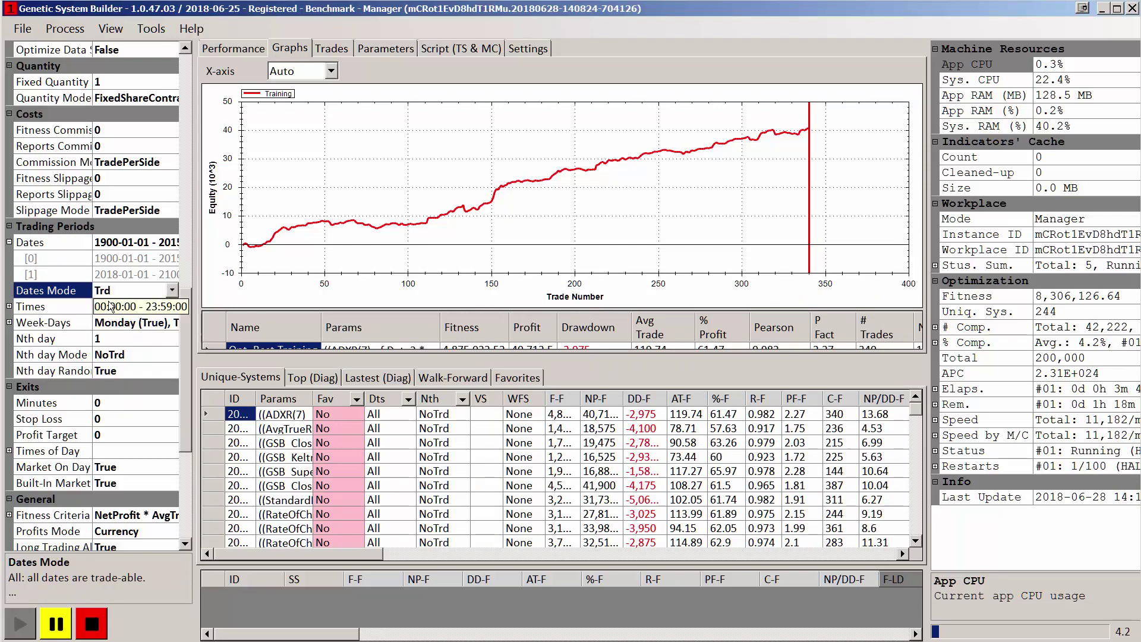
click(172, 290)
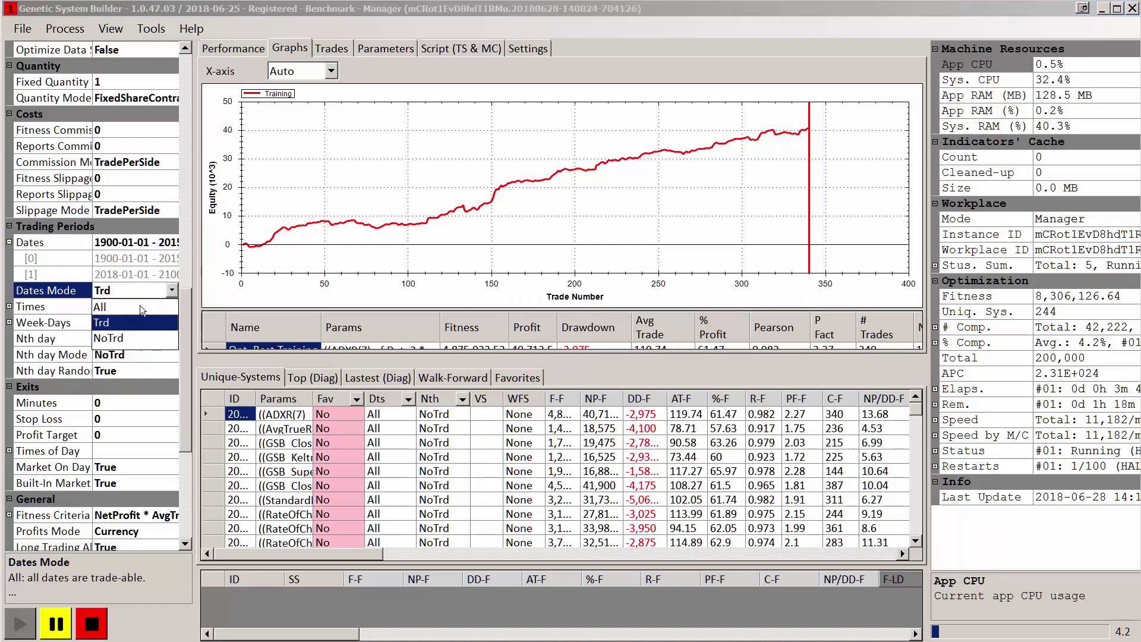
click(113, 338)
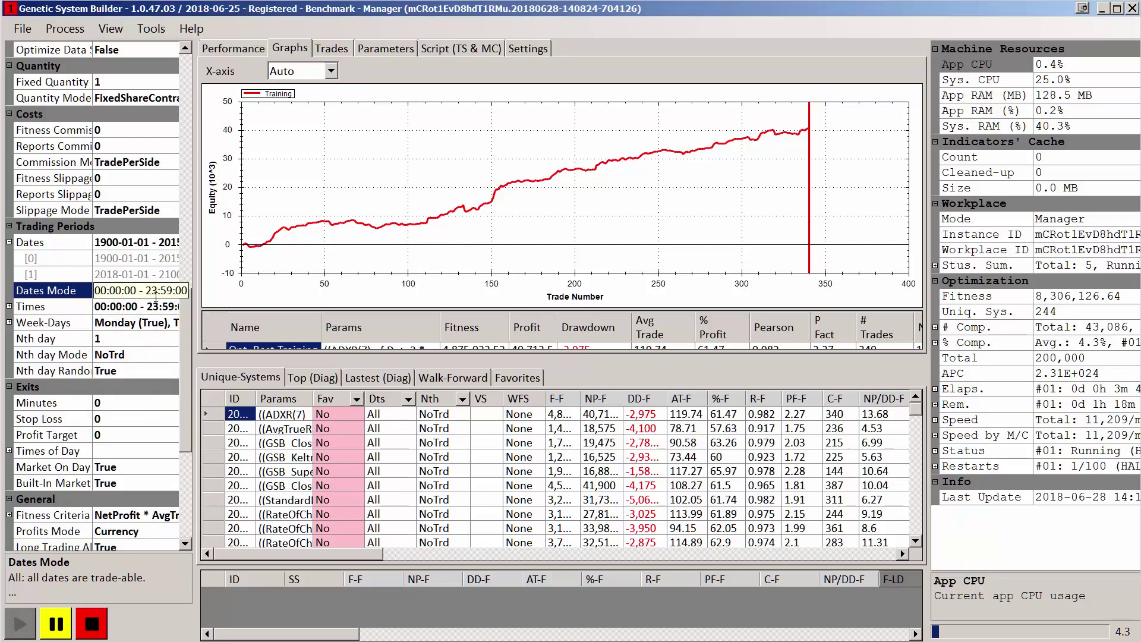
Set the Dates Mode of the trading periods to All
click(171, 290)
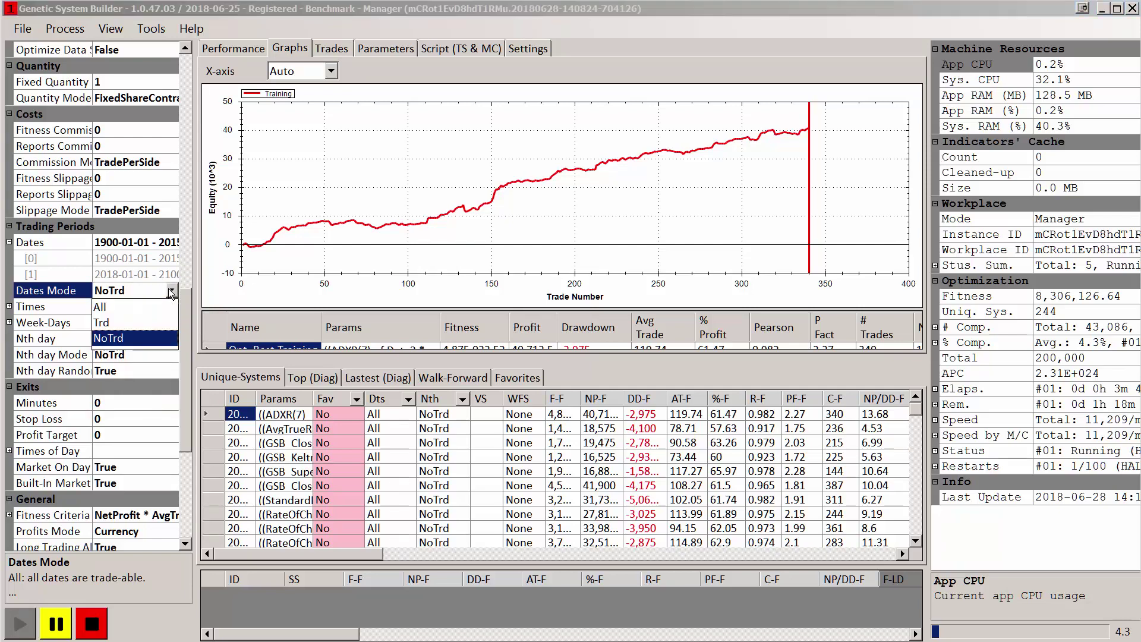
click(120, 307)
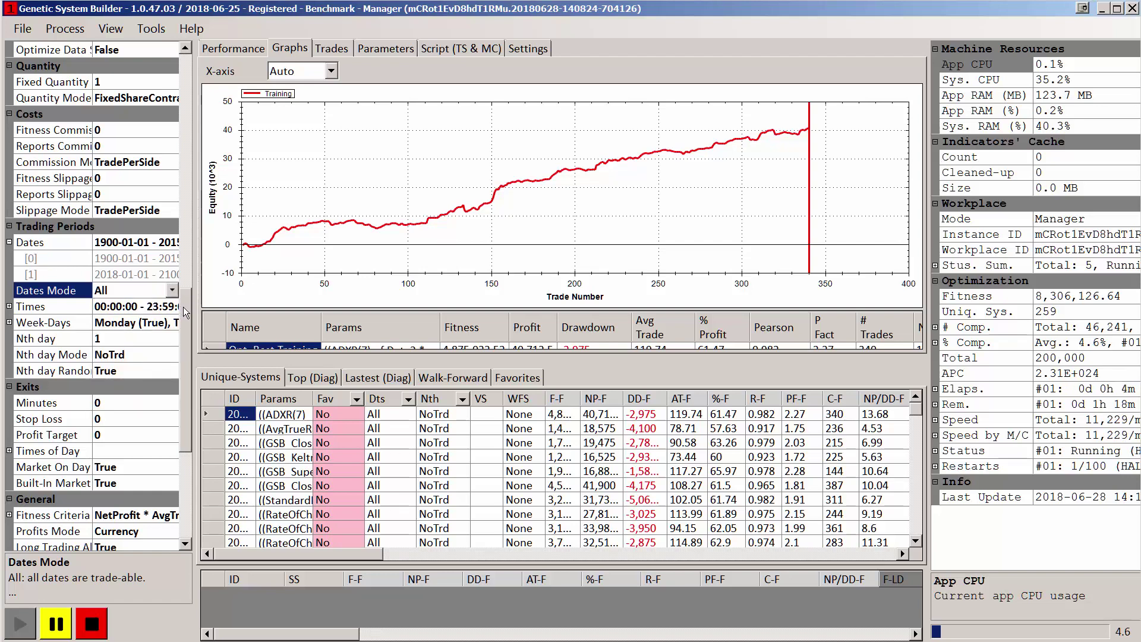
Check the training performance filter in the app settings and close them without changes
scroll(165, 115, up, 12)
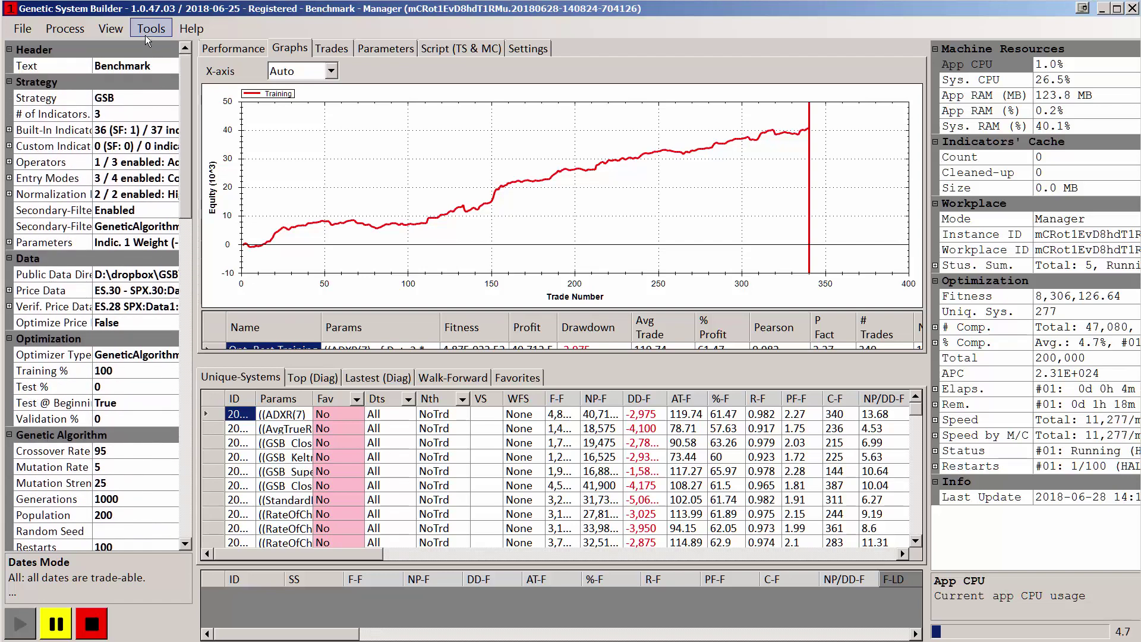
mouse_move(265, 242)
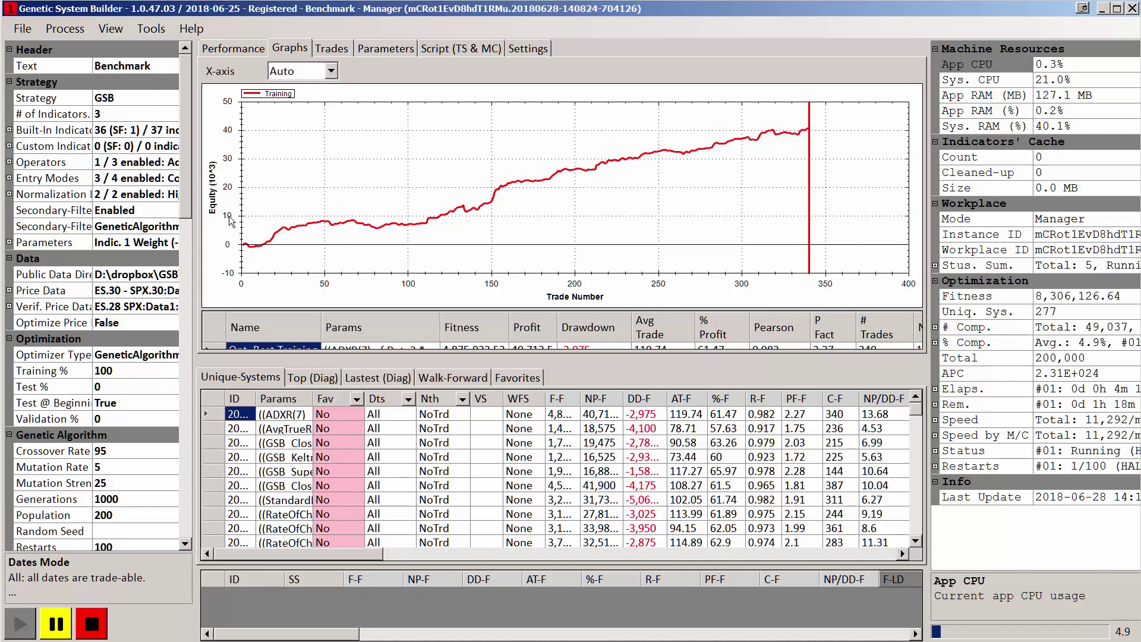
click(151, 28)
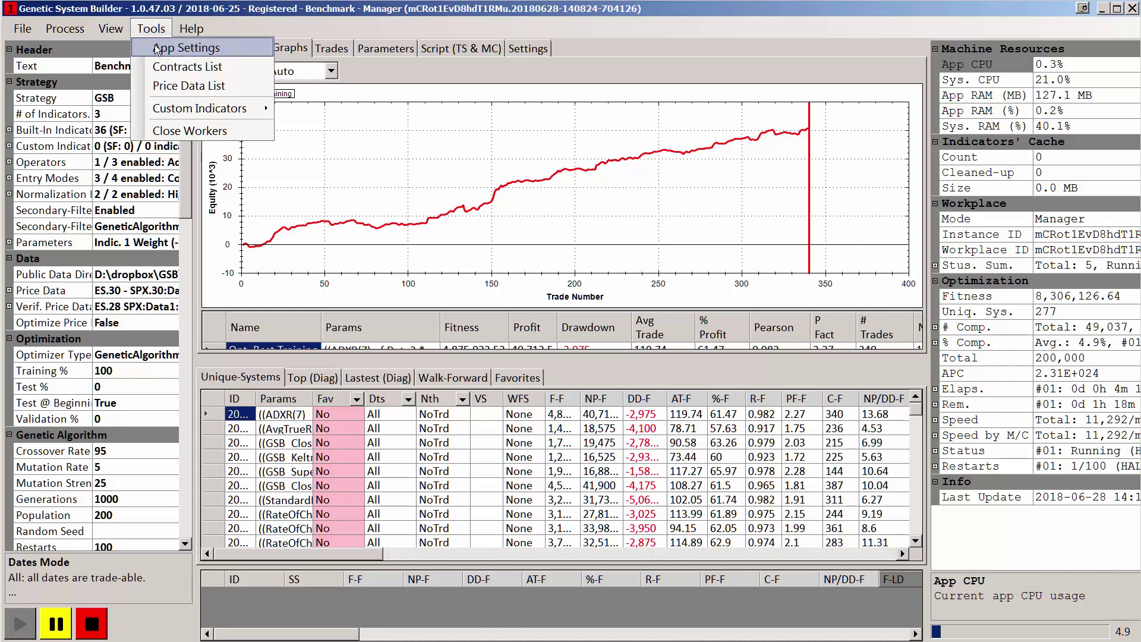
click(158, 48)
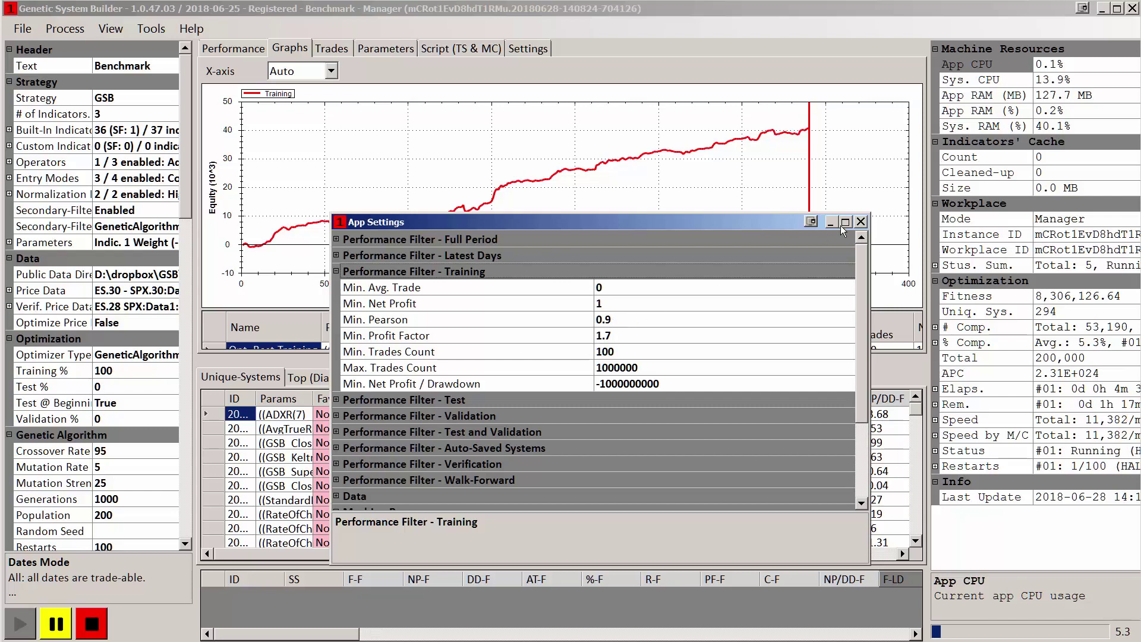
click(860, 223)
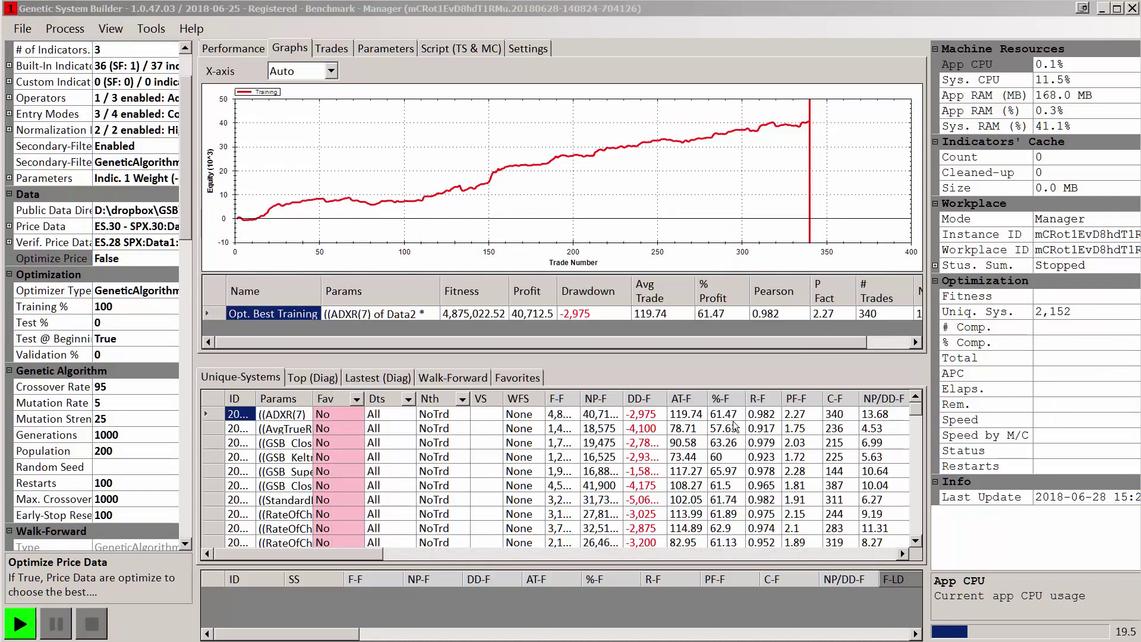
Check the unique systems count, update the statistics of the unique systems, and widen the F-F and NP-F statistics columns
click(1075, 315)
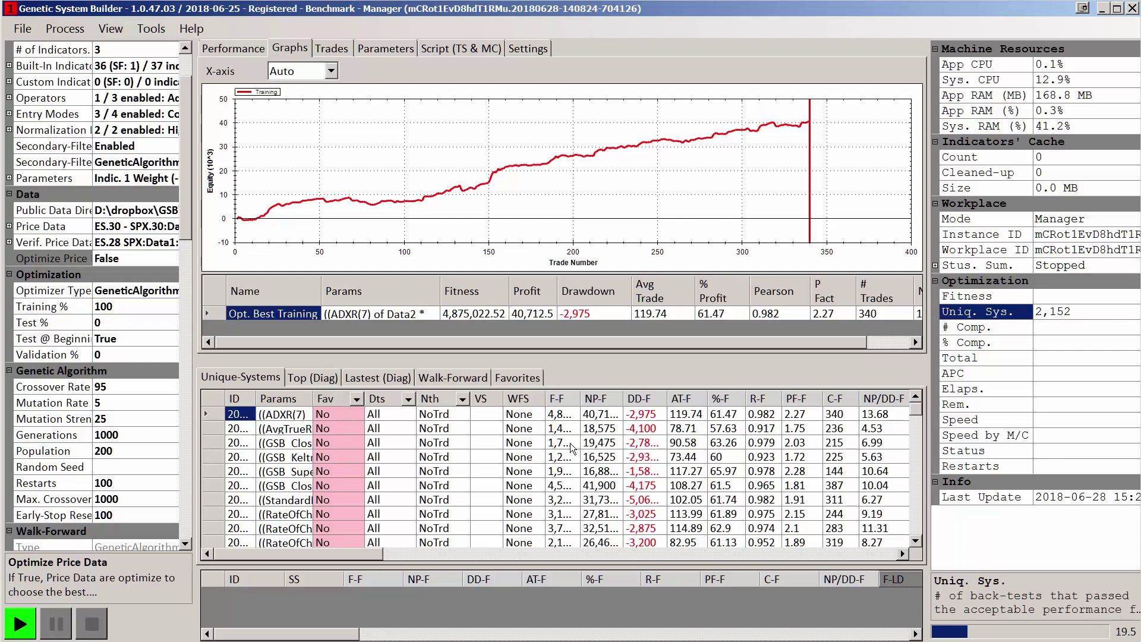
right_click(552, 437)
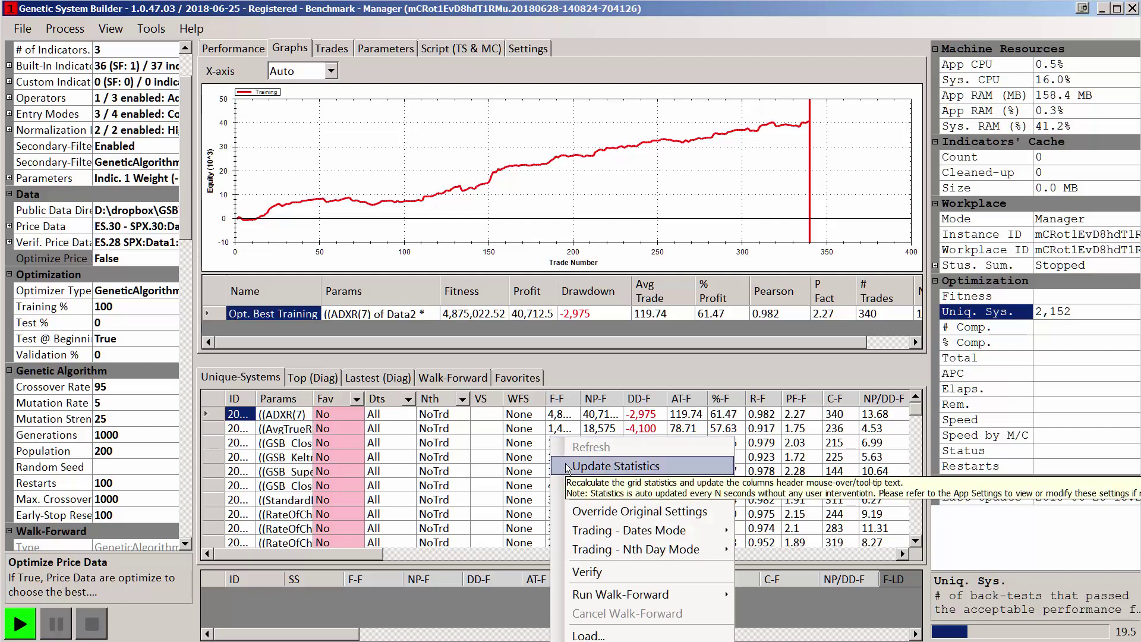
click(612, 466)
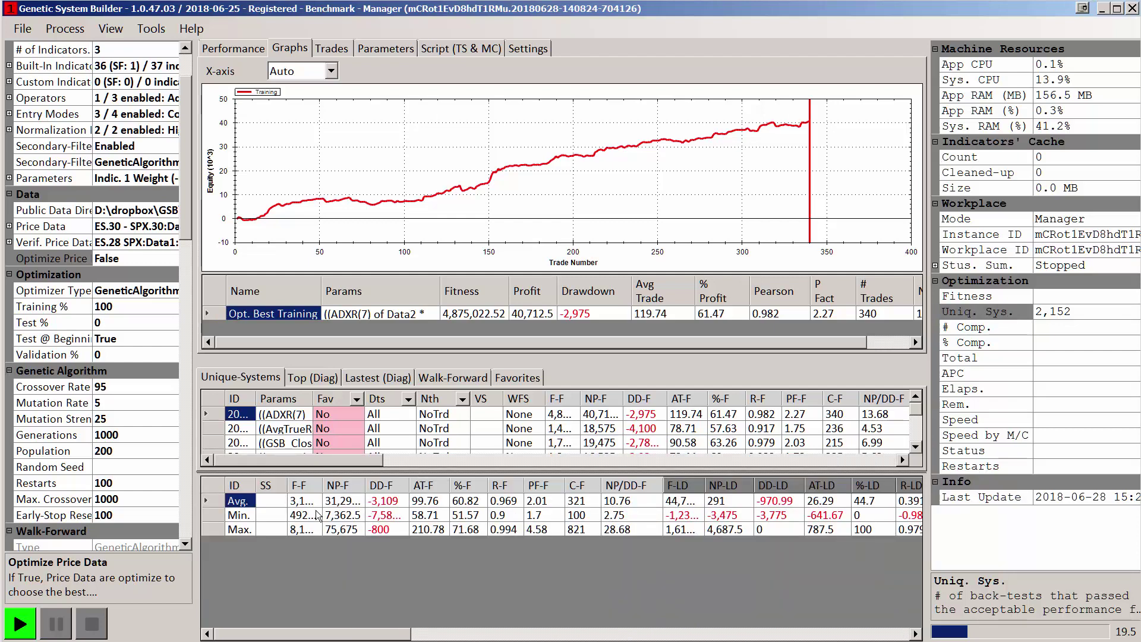
drag(322, 488, 439, 488)
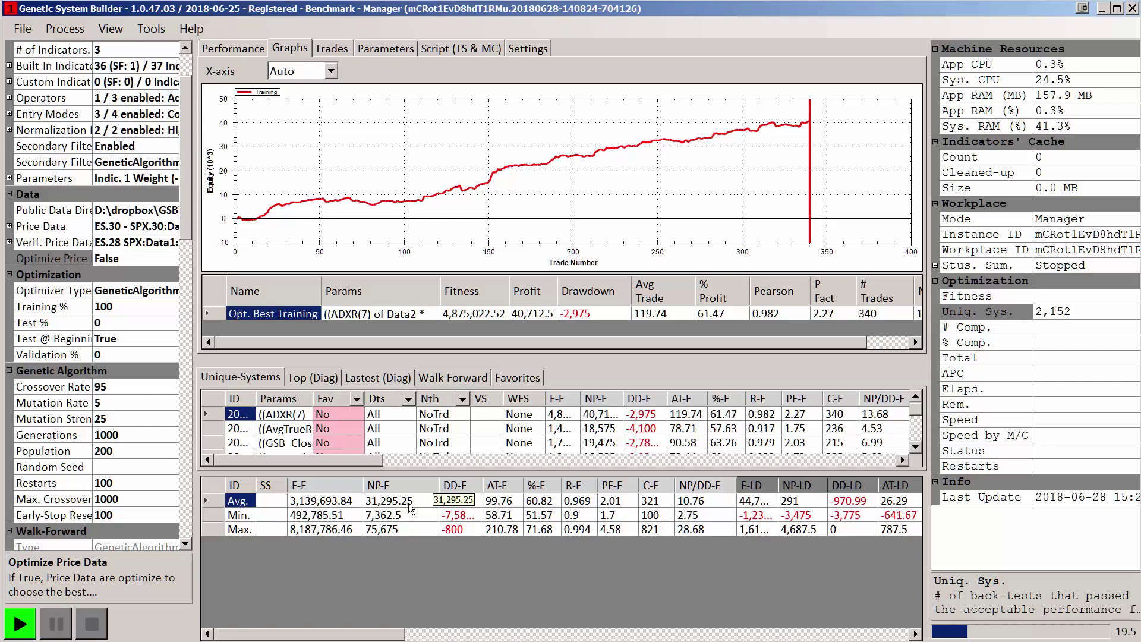
Select all unique systems and set their trading Nth Day Mode to Trade
click(493, 429)
key(ctrl+a)
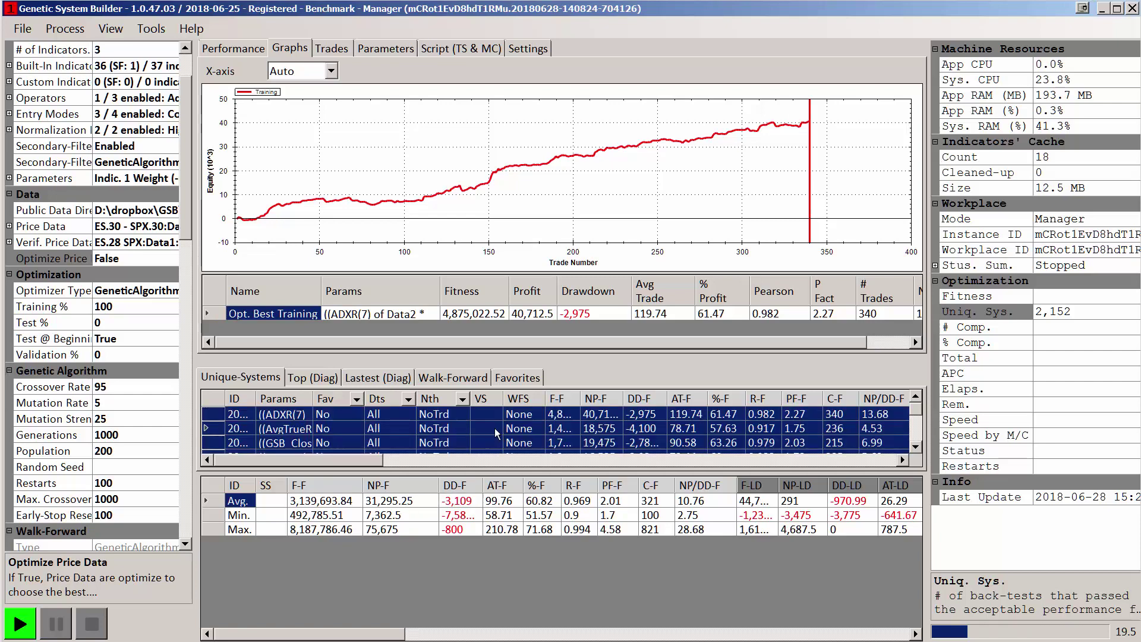
right_click(494, 428)
mouse_move(543, 540)
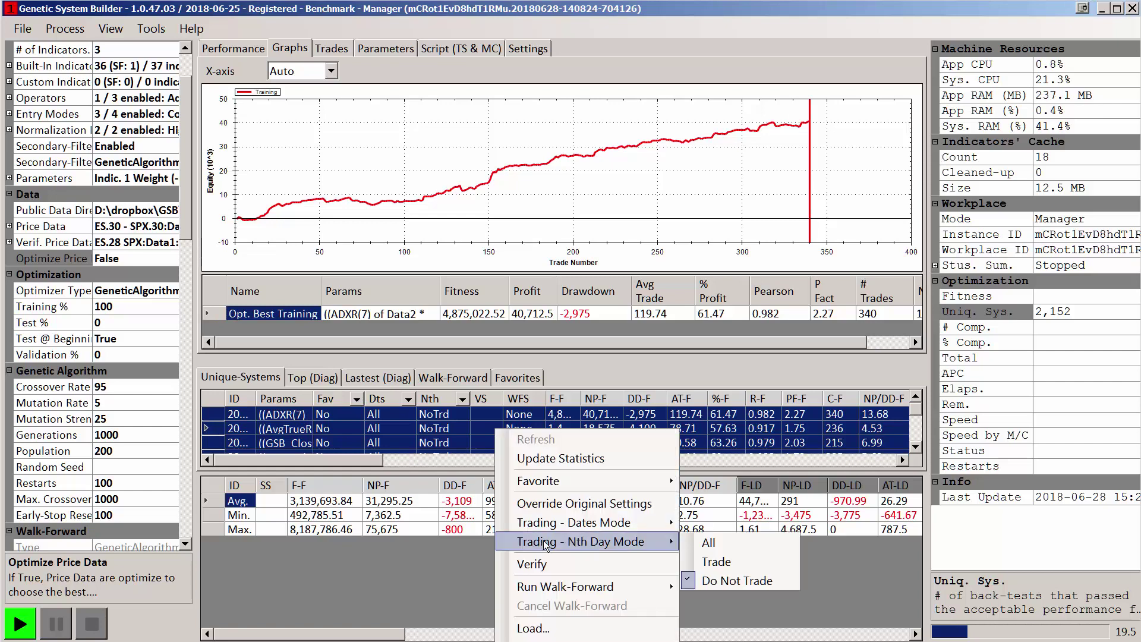
click(703, 562)
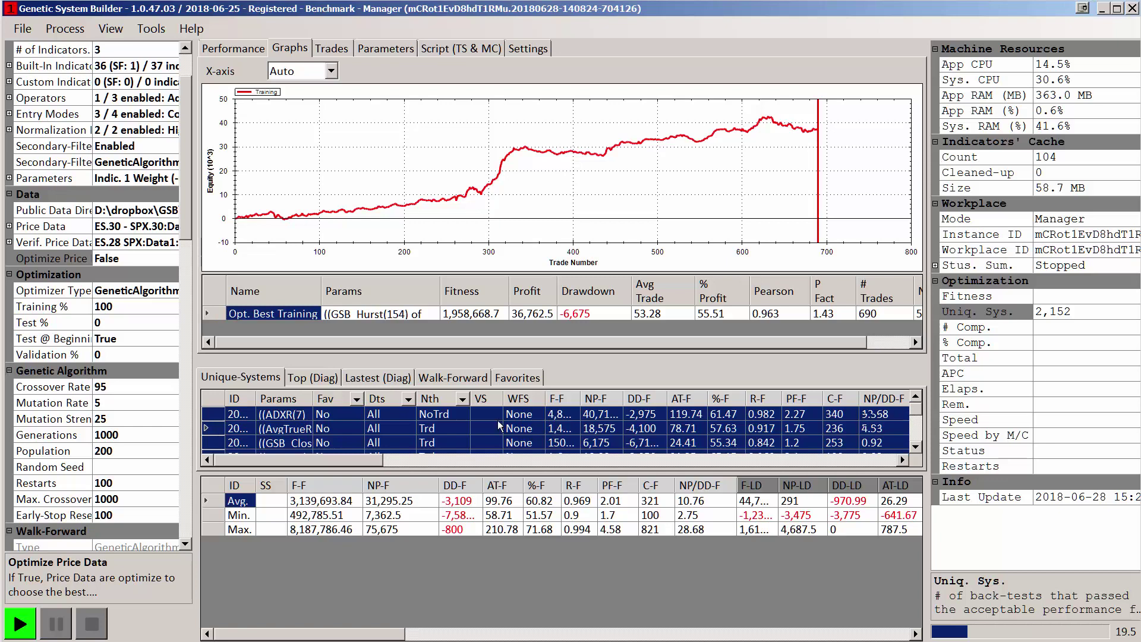
Sort the unique systems by Nth and check the Nth mode throughout the list
click(447, 428)
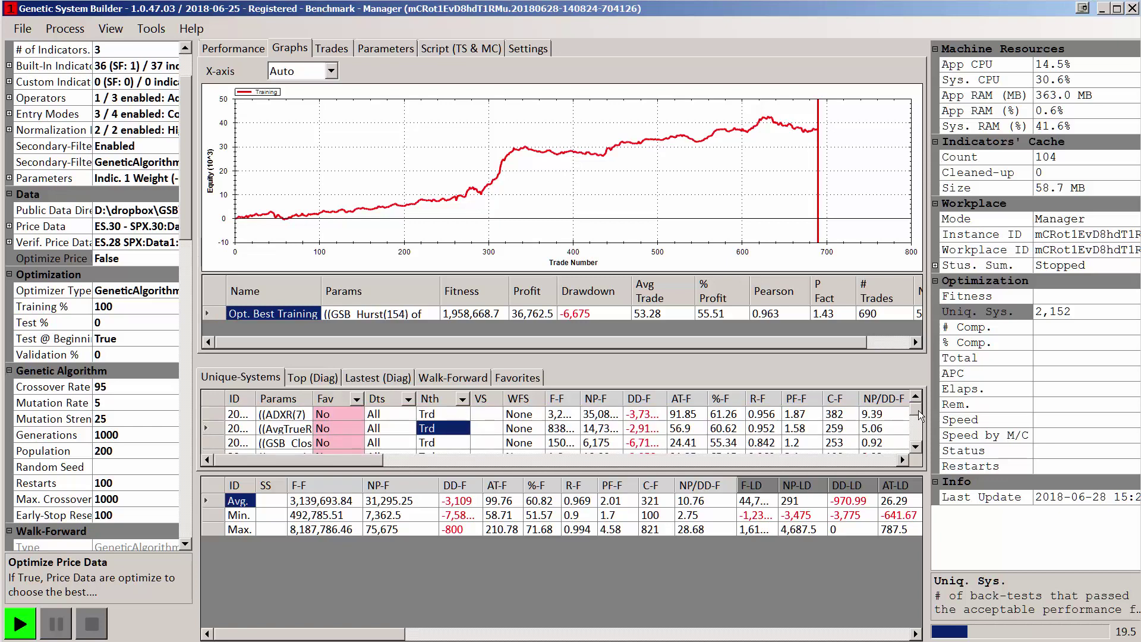
mouse_move(919, 416)
mouse_down()
mouse_move(918, 442)
mouse_move(917, 418)
mouse_up()
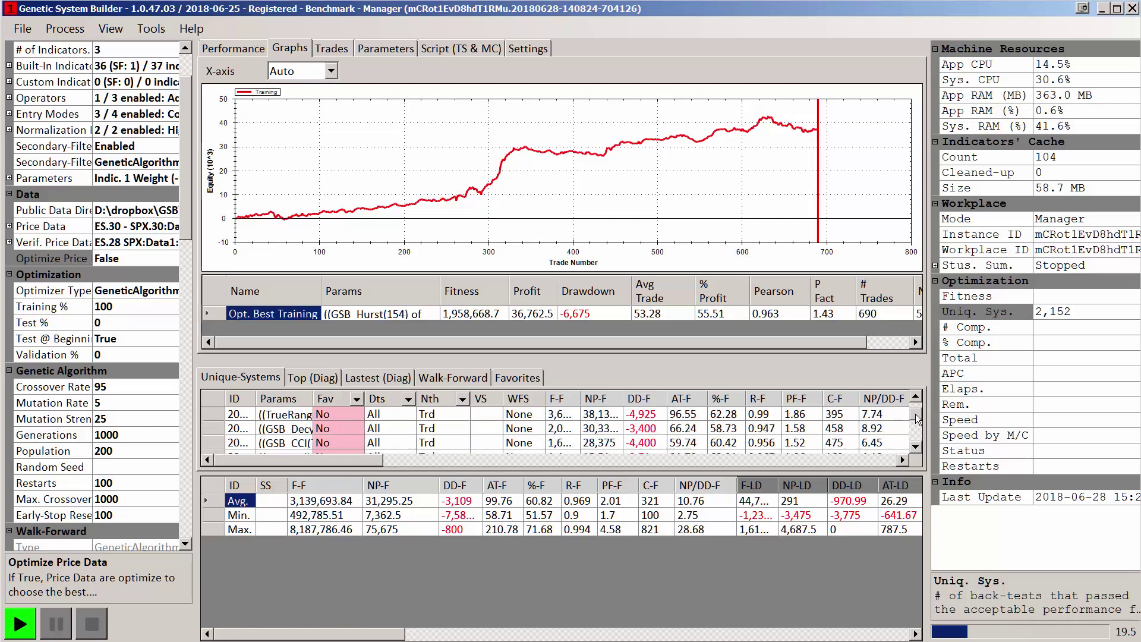
click(454, 428)
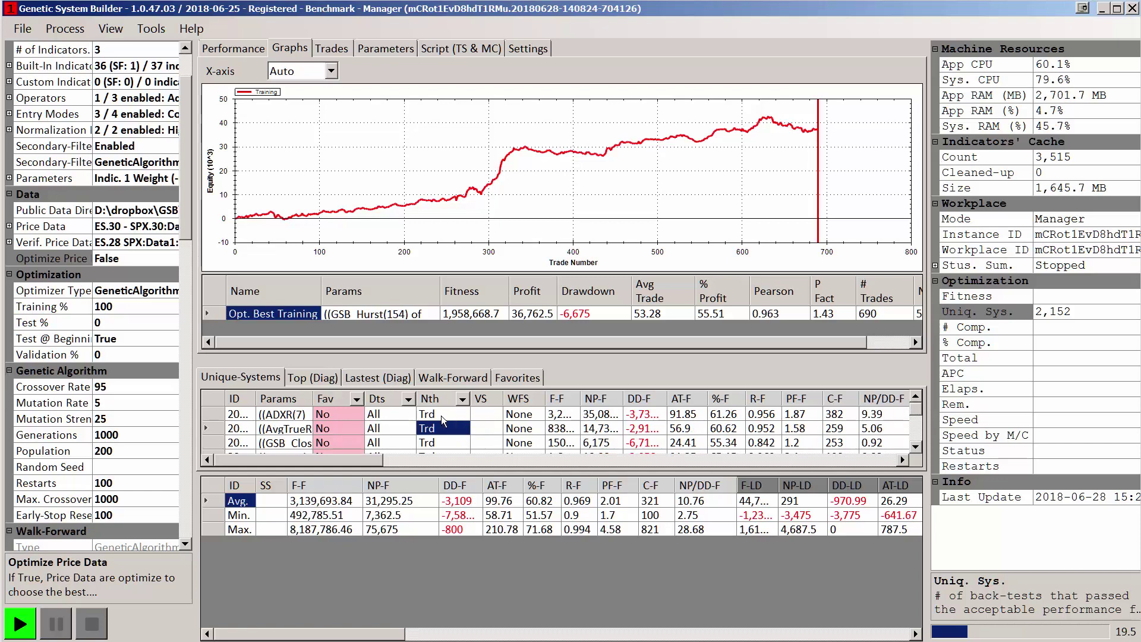
click(441, 416)
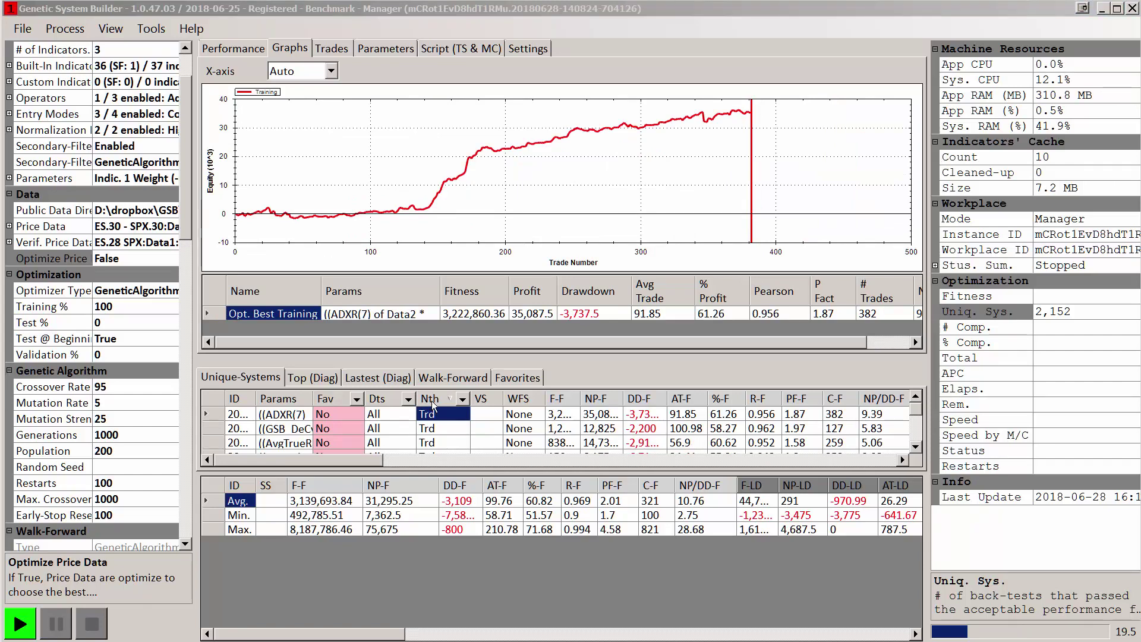
click(439, 428)
click(441, 416)
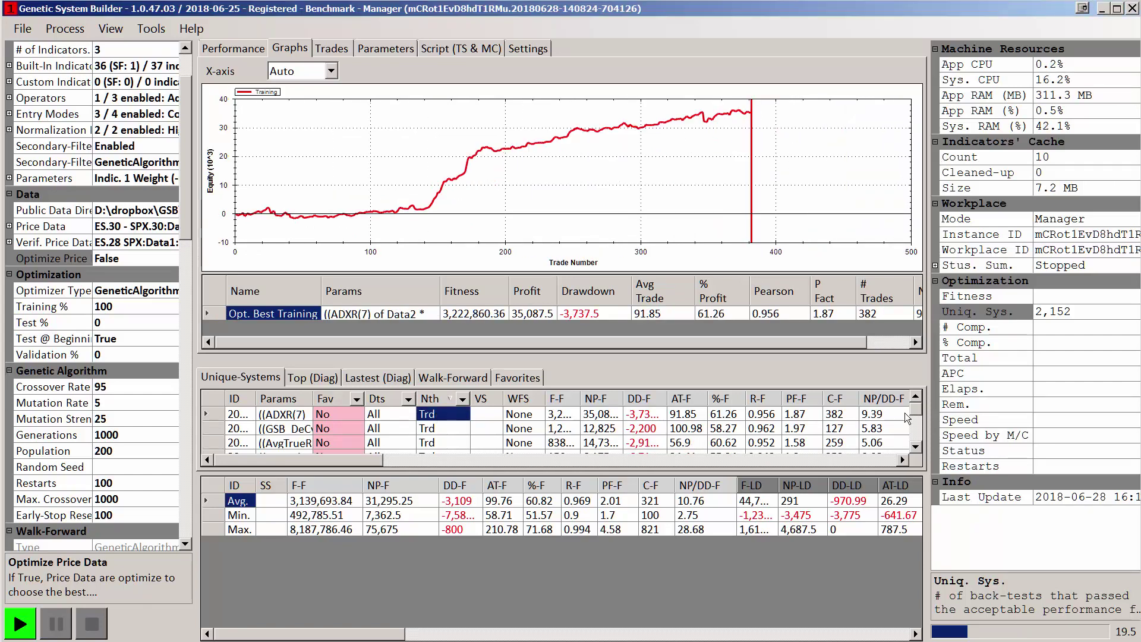
mouse_move(918, 410)
mouse_down()
mouse_move(919, 423)
mouse_move(918, 409)
mouse_up()
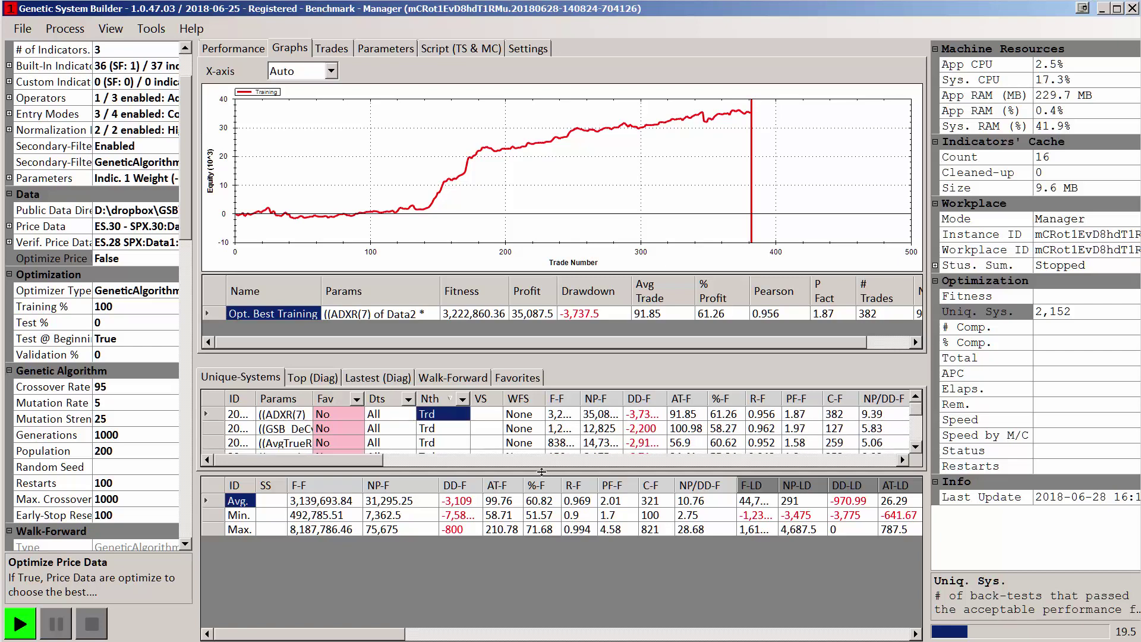
Update the statistics of the unique systems again and widen the SS column to show its full percentages
right_click(500, 442)
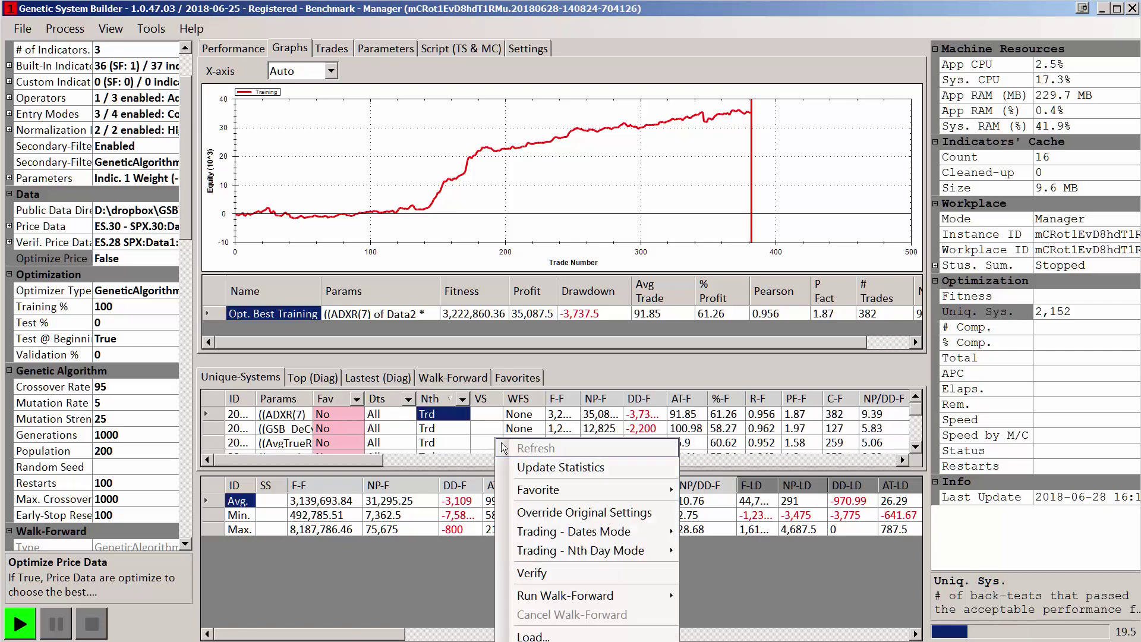
click(517, 468)
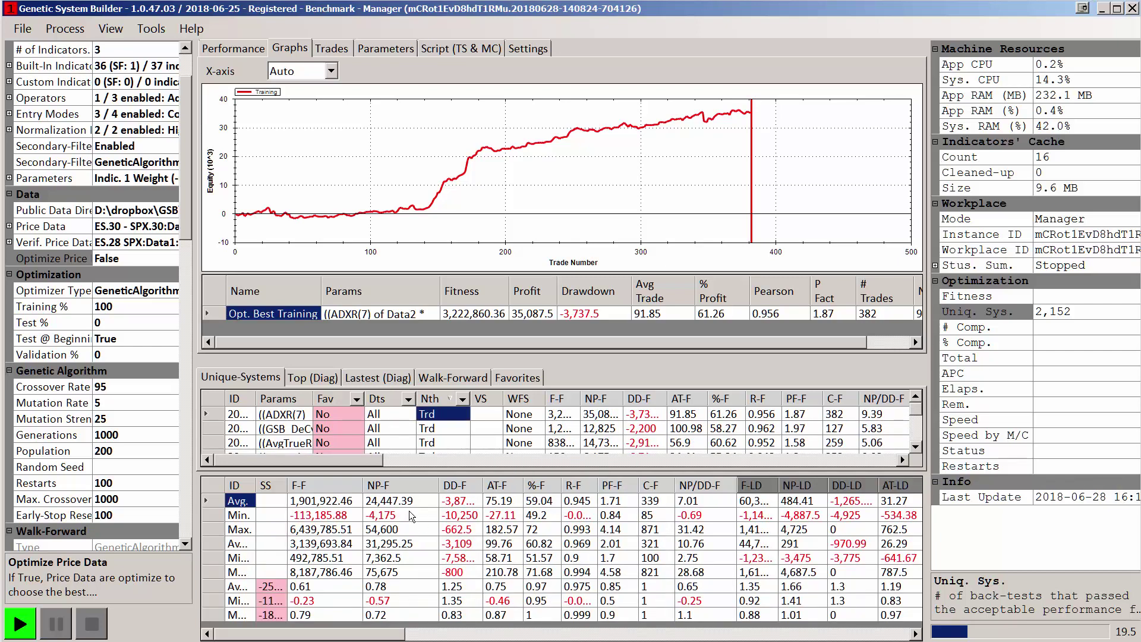
drag(287, 491, 318, 534)
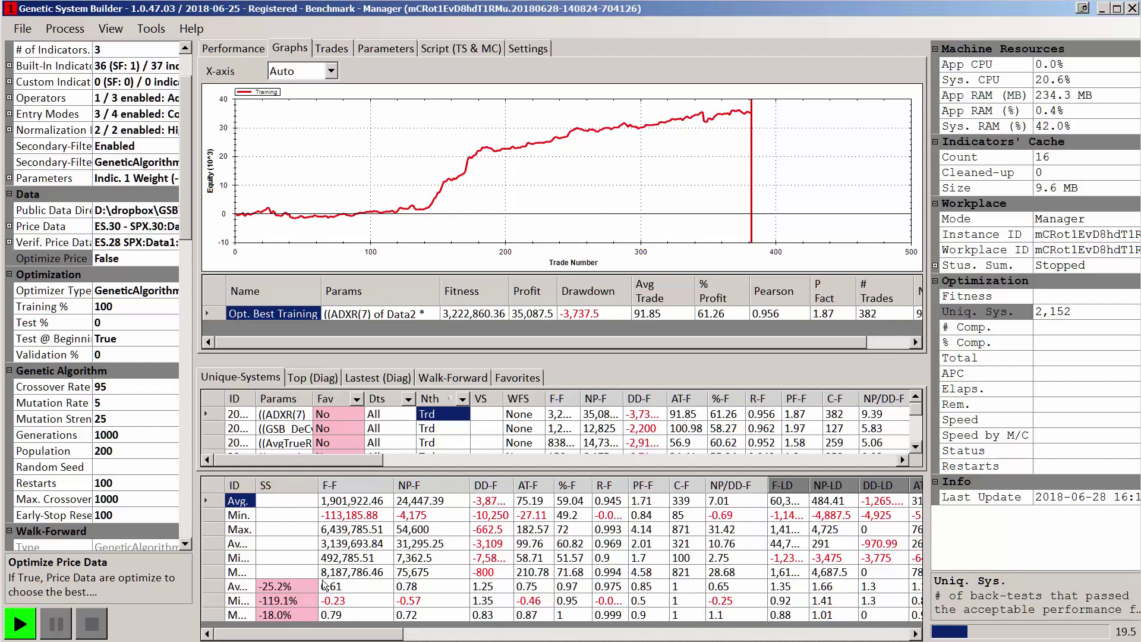
Examine the SS, NP-F, AT-F and PF-F values in the average comparison row of the statistics
click(280, 589)
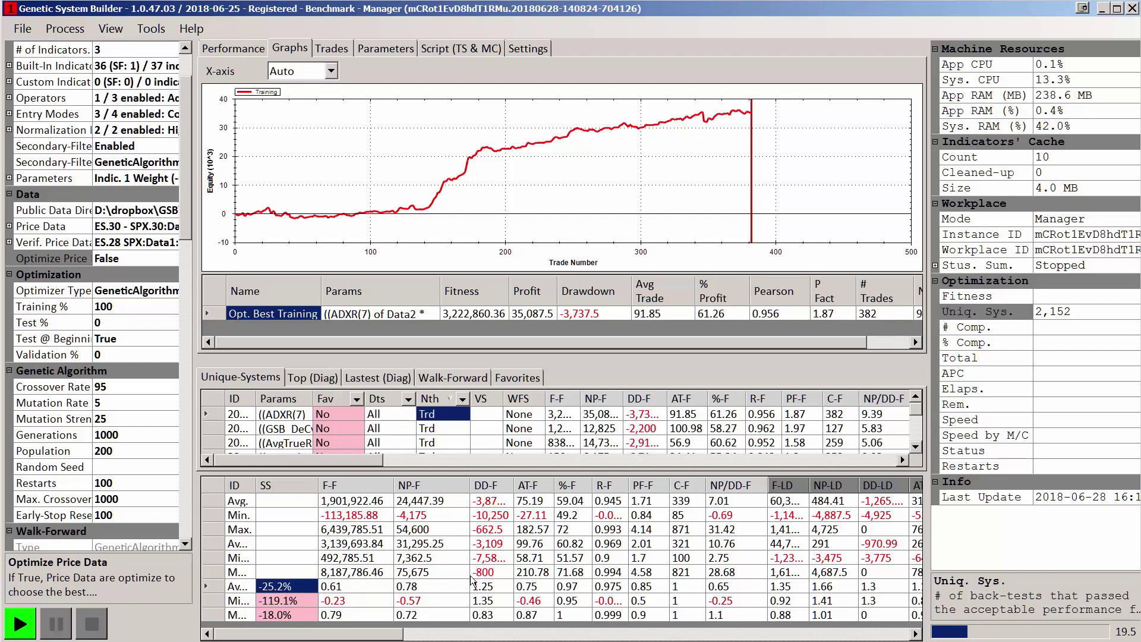
click(414, 590)
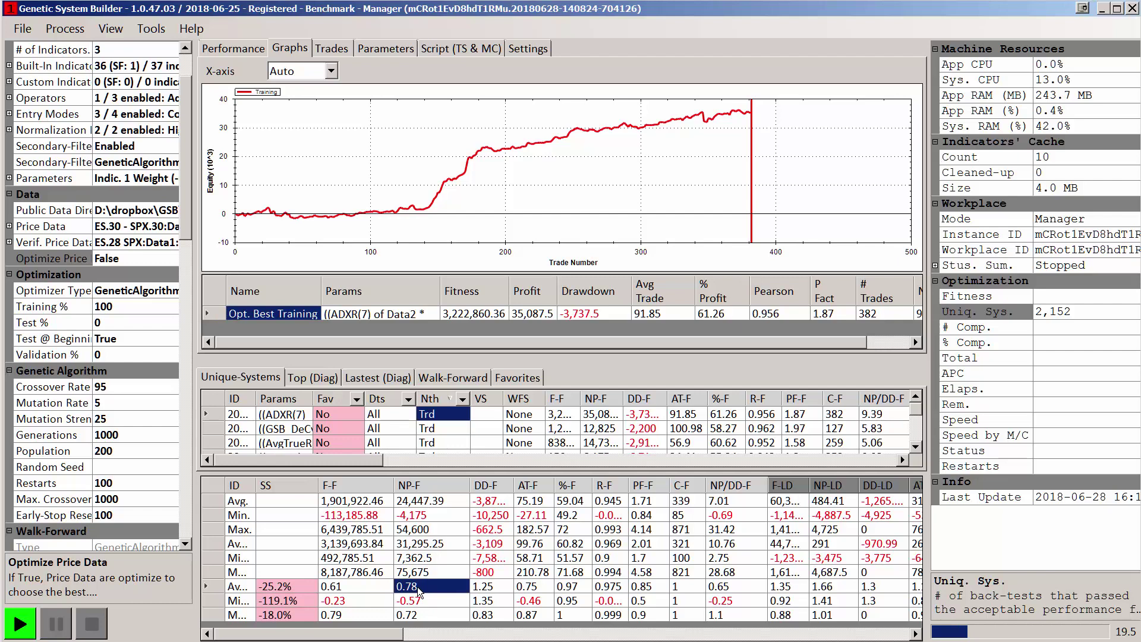
click(530, 589)
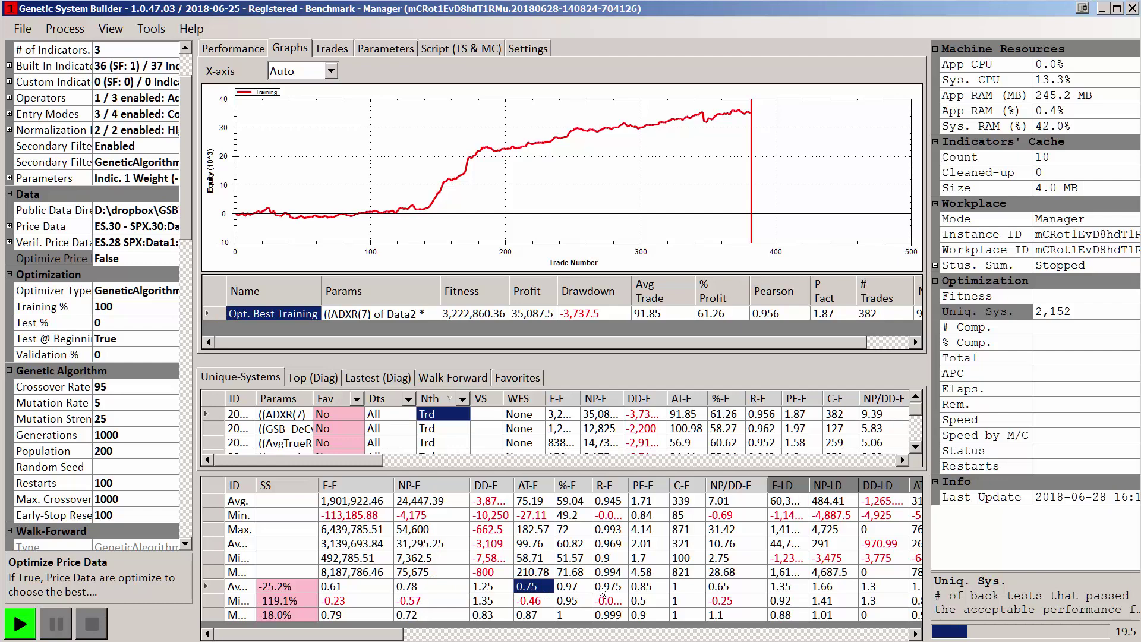
click(647, 588)
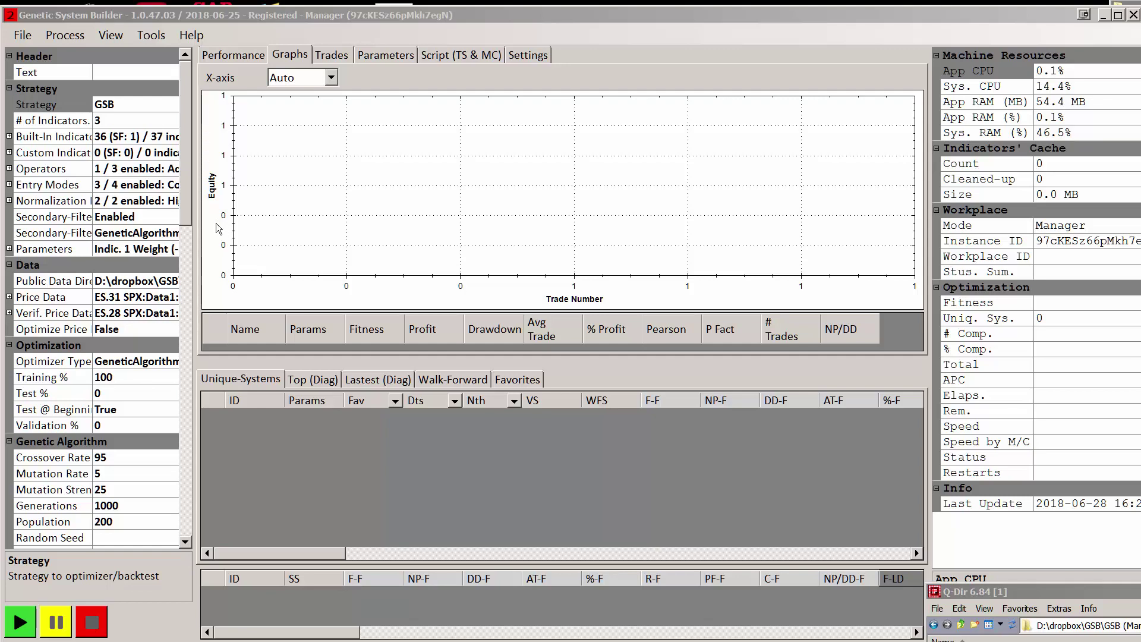
In the new manager instance, choose ES.31 SPX, ES.30 - SPX.30 and ES.29 SPX together as the price data
click(172, 297)
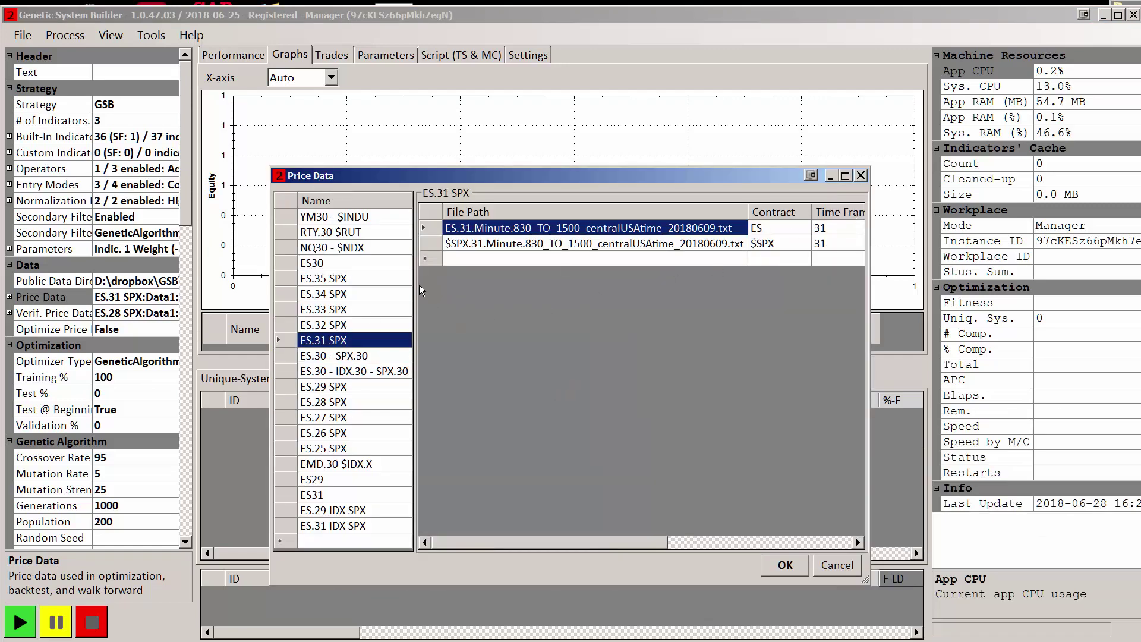
click(330, 356)
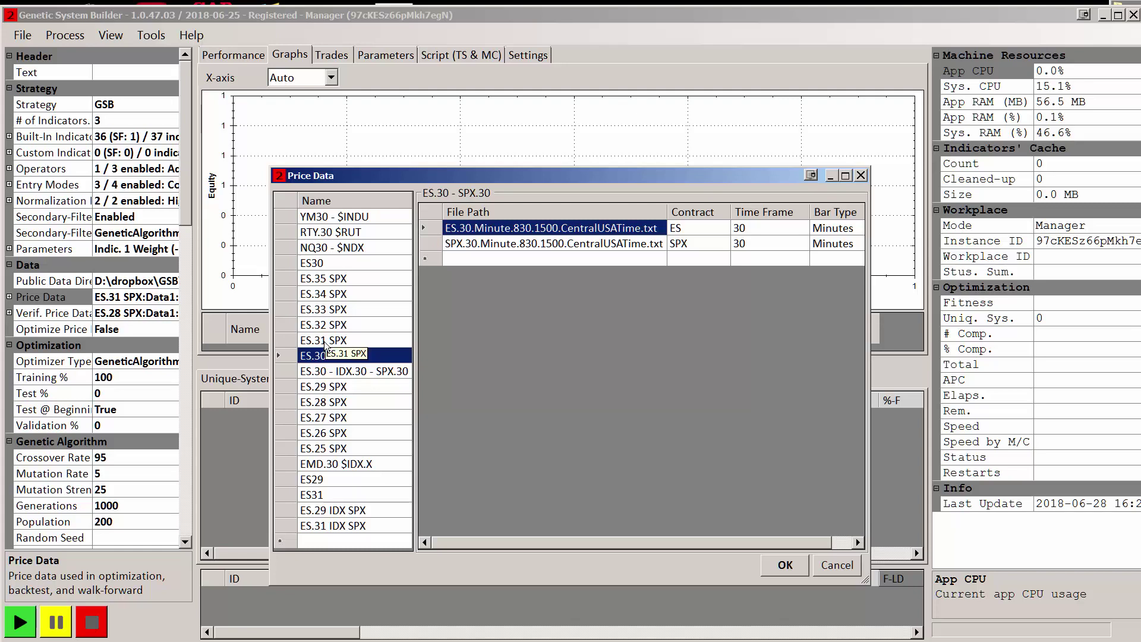
ctrl+click(328, 343)
ctrl+click(334, 386)
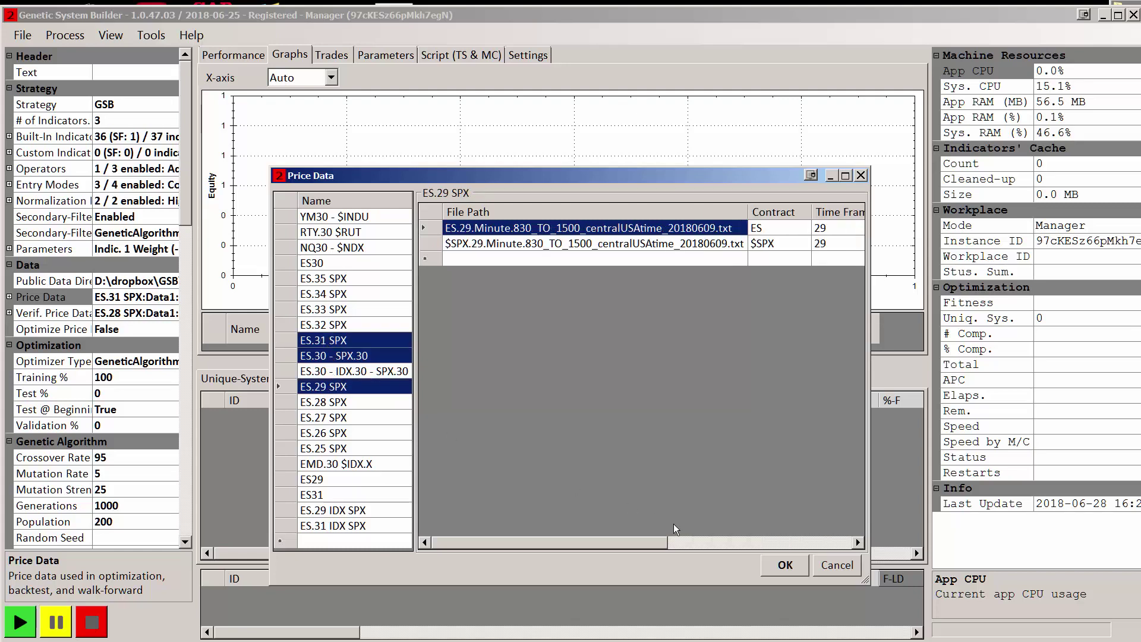
click(768, 569)
Set the header text that labels this instance to "es29,30,31"
click(143, 72)
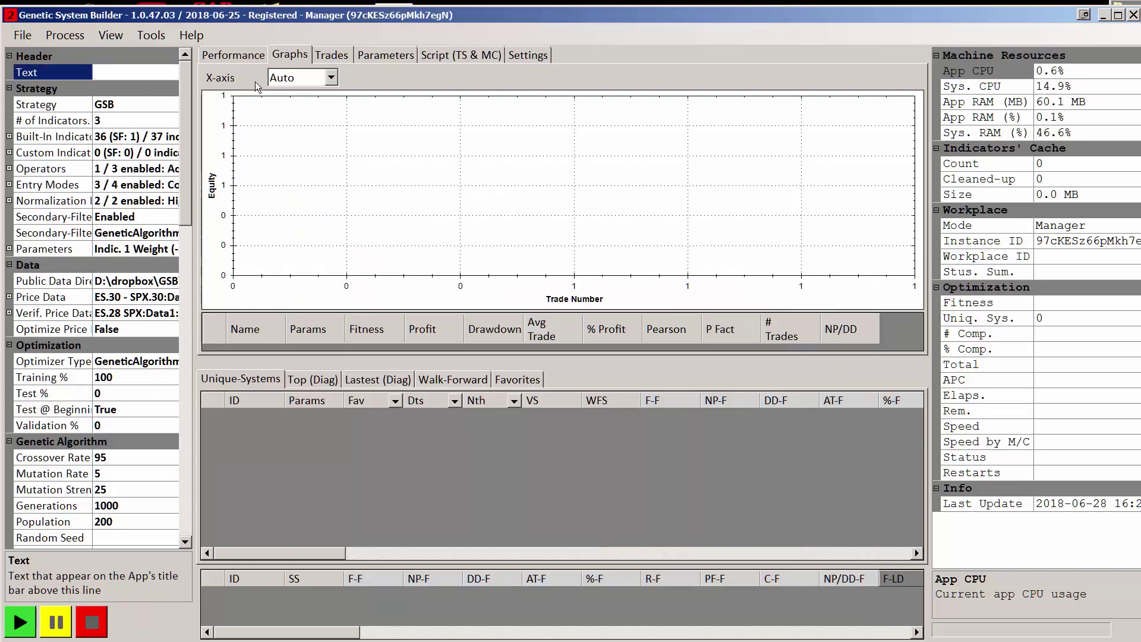
text(es29,30,31)
key(Return)
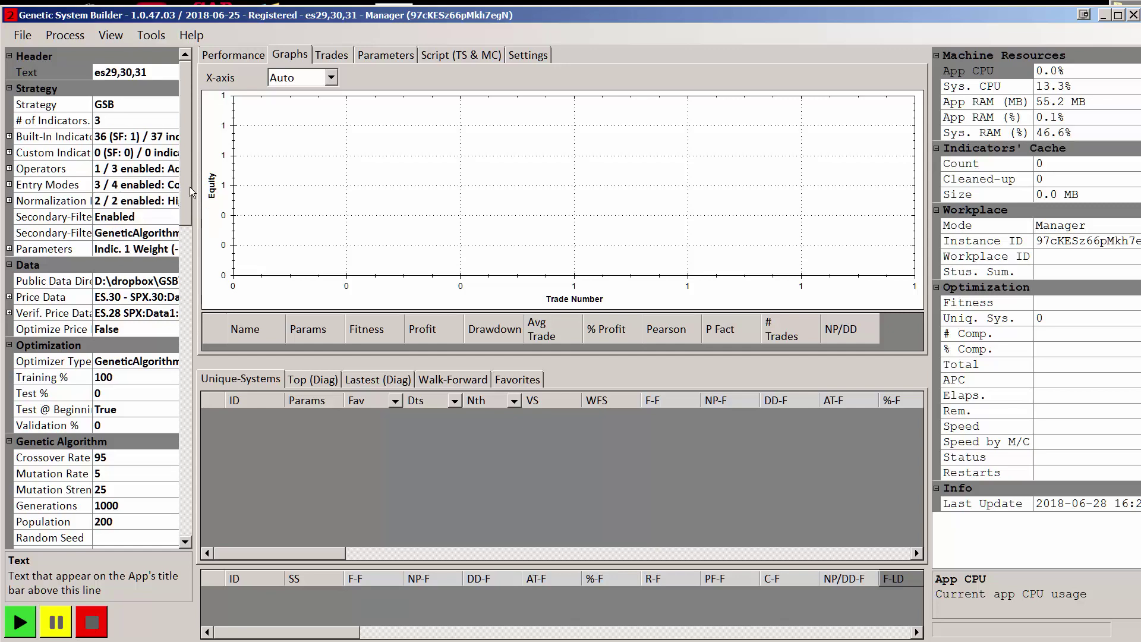
Review the remaining settings down to the workplace section and check the unique systems count of the es29,30,31 optimization
scroll(193, 249, down, 3)
scroll(195, 250, down, 1)
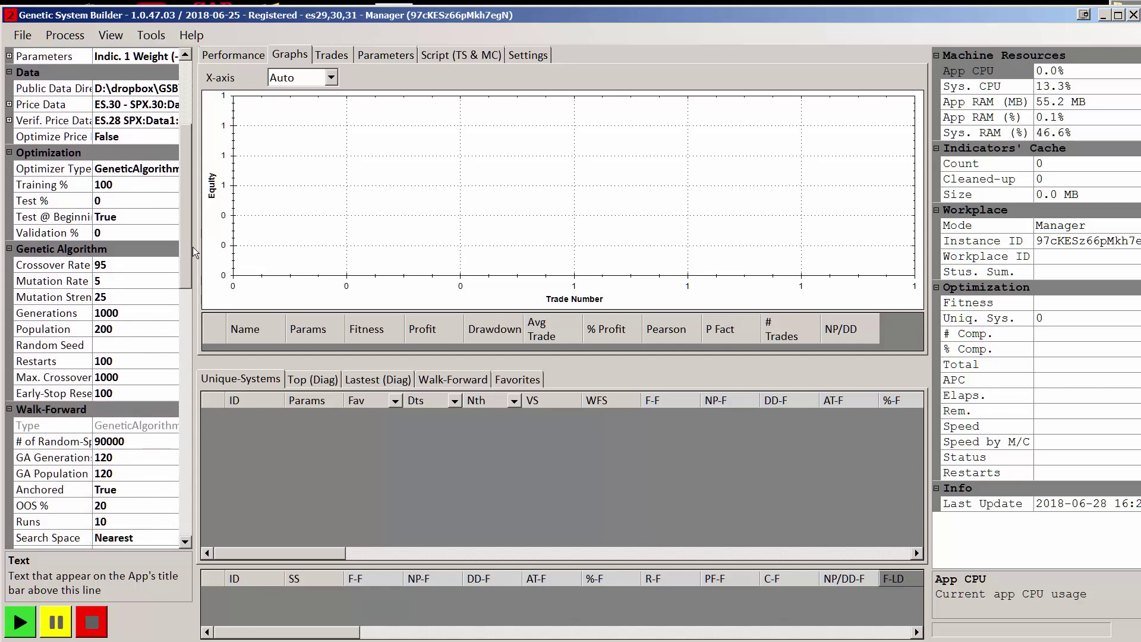
scroll(193, 248, down, 8)
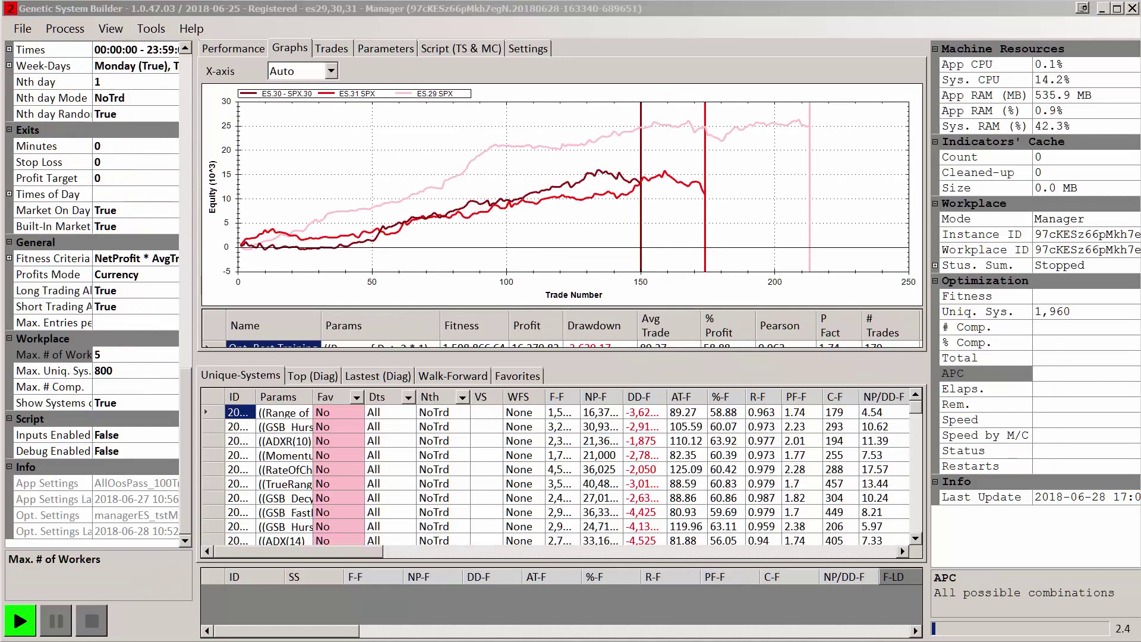
click(1027, 312)
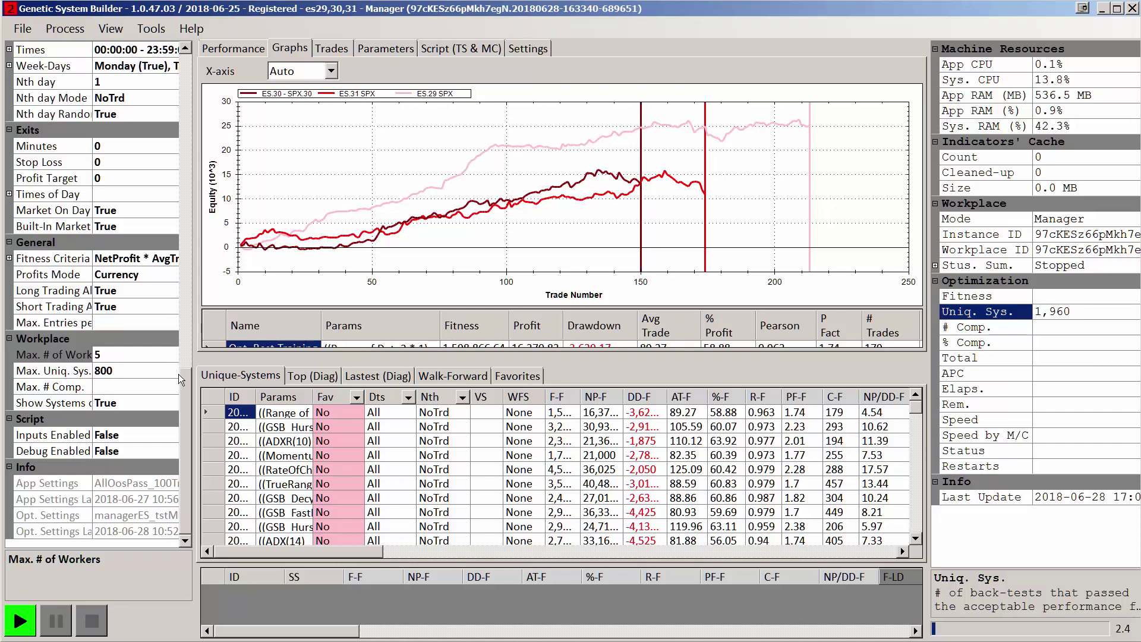
Expand the price data setting of the es29,30,31 instance to review its three data series
drag(178, 373, 195, 102)
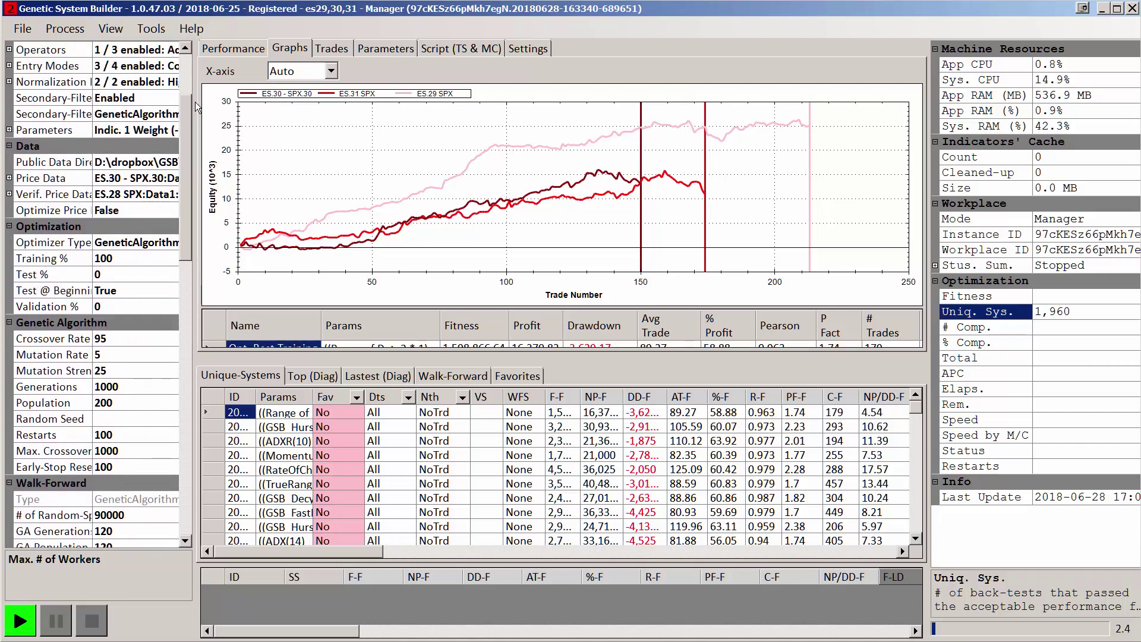
click(9, 178)
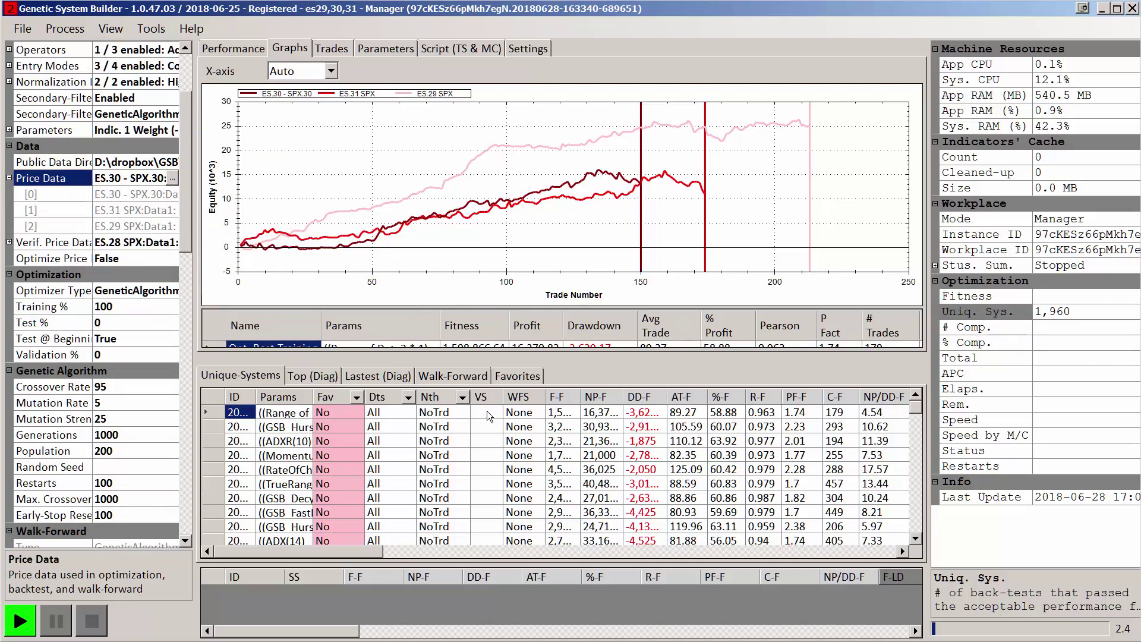
Try the Nth day modes All and Trd on the first two unique systems, returning both to NoTrd
click(443, 412)
click(443, 412)
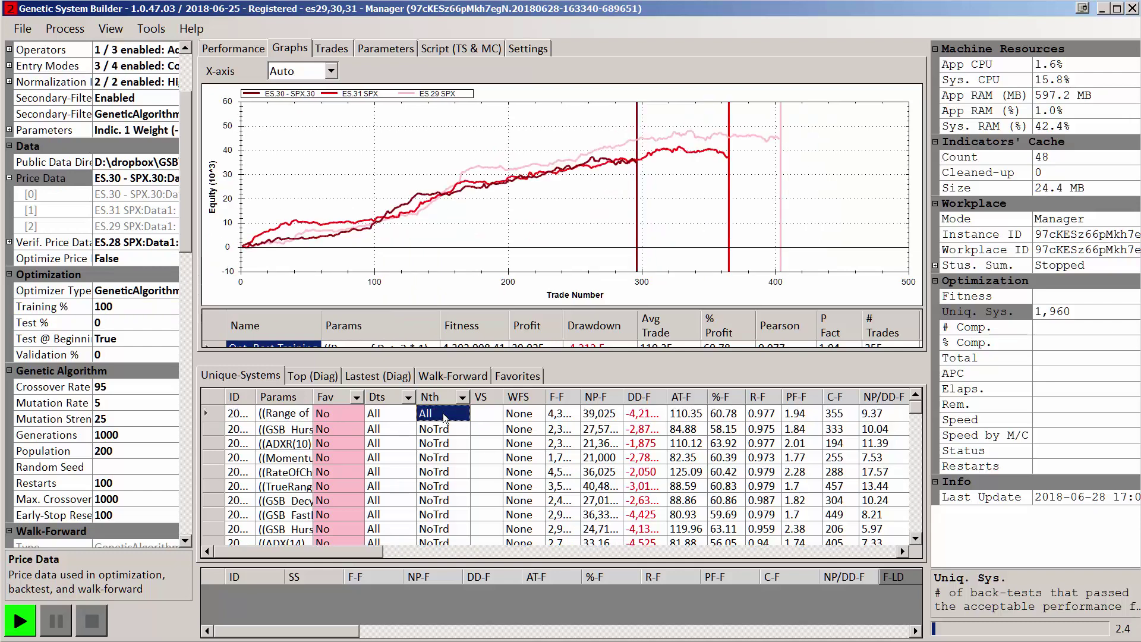
double_click(441, 430)
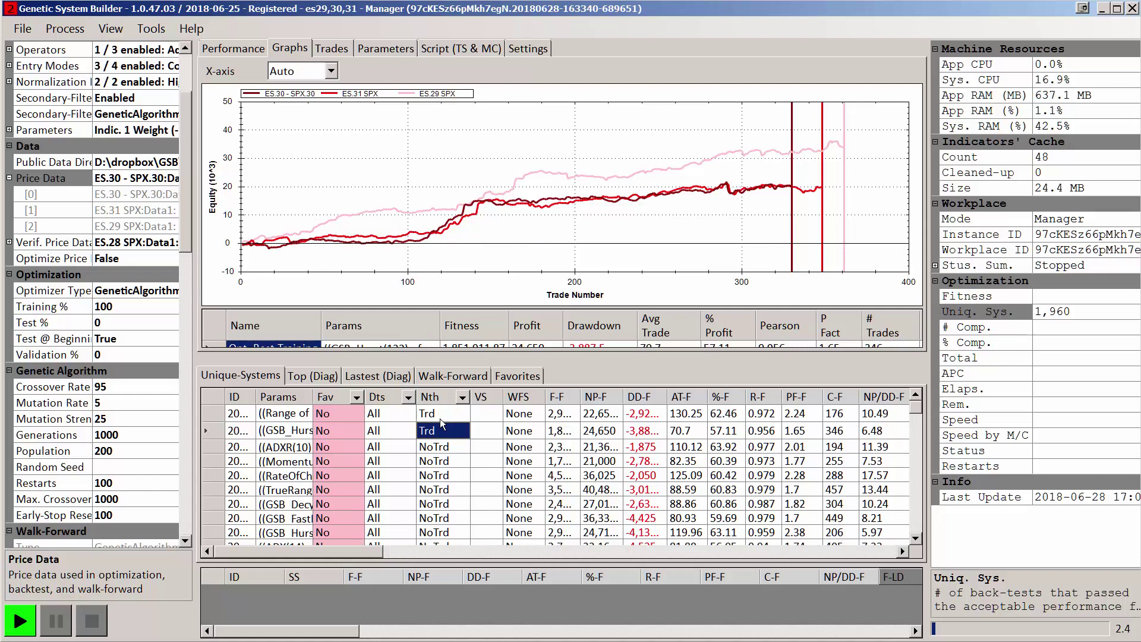
double_click(440, 417)
double_click(437, 430)
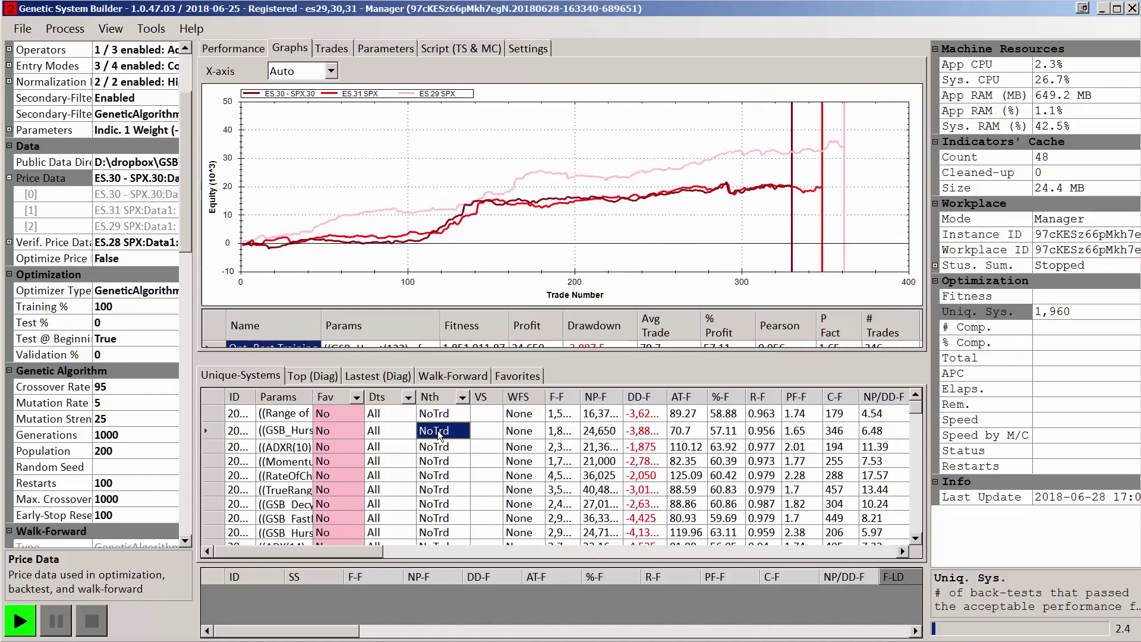
Update the statistics of the unique systems, enlarge the statistics grid and widen its fitness and net profit columns
right_click(438, 430)
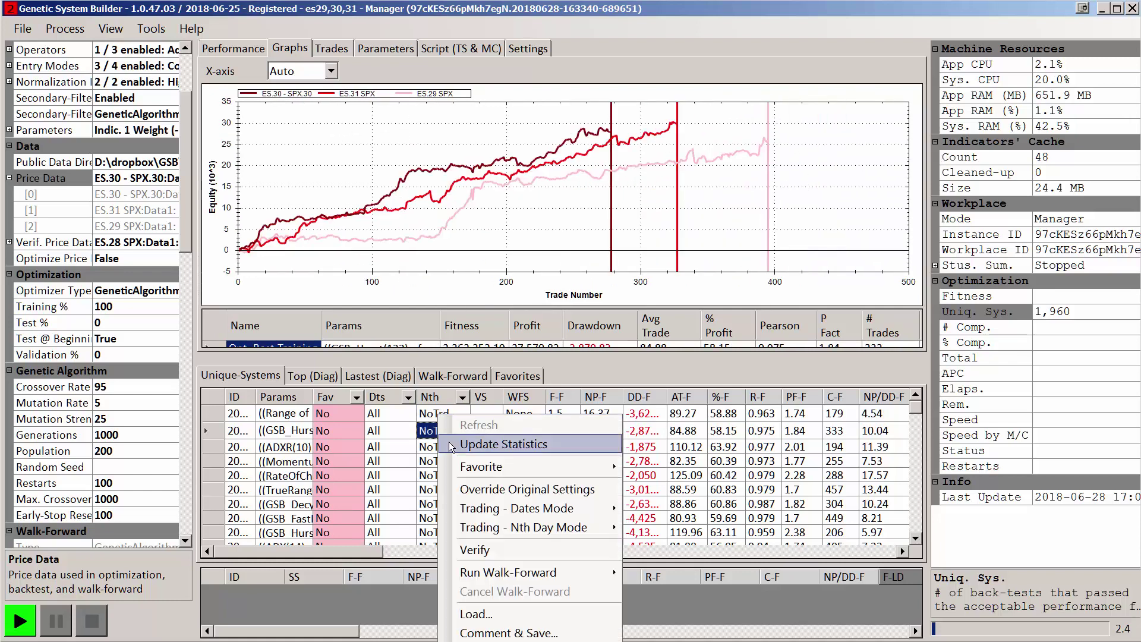
click(448, 441)
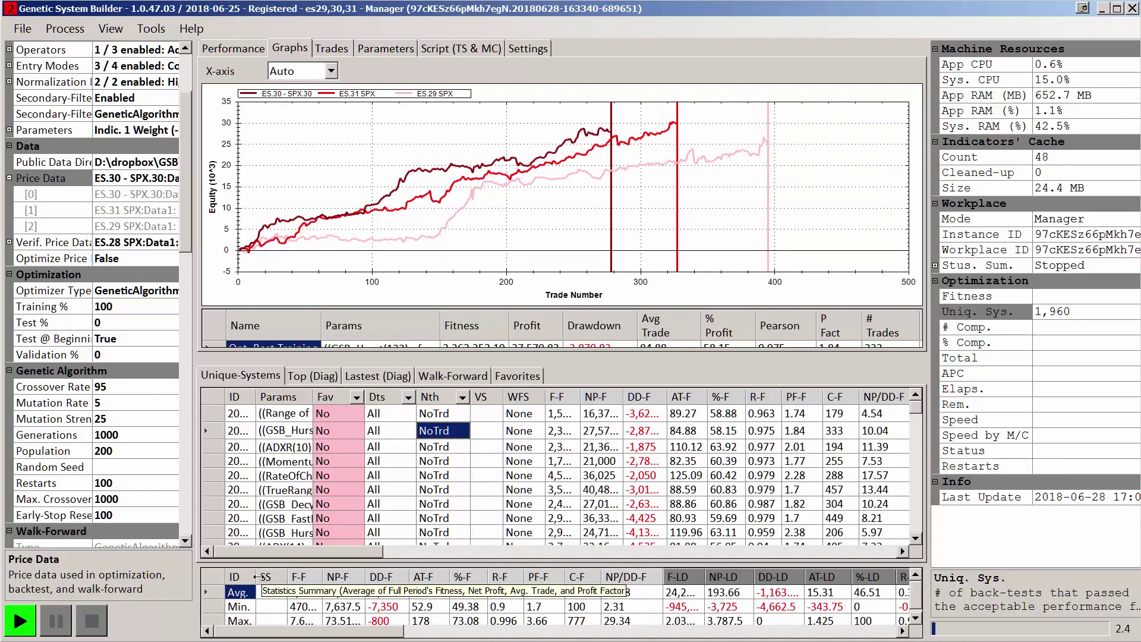
drag(260, 577, 334, 461)
drag(392, 479, 519, 483)
click(475, 494)
Select all unique systems and set their Nth day trading mode to Trade
click(618, 427)
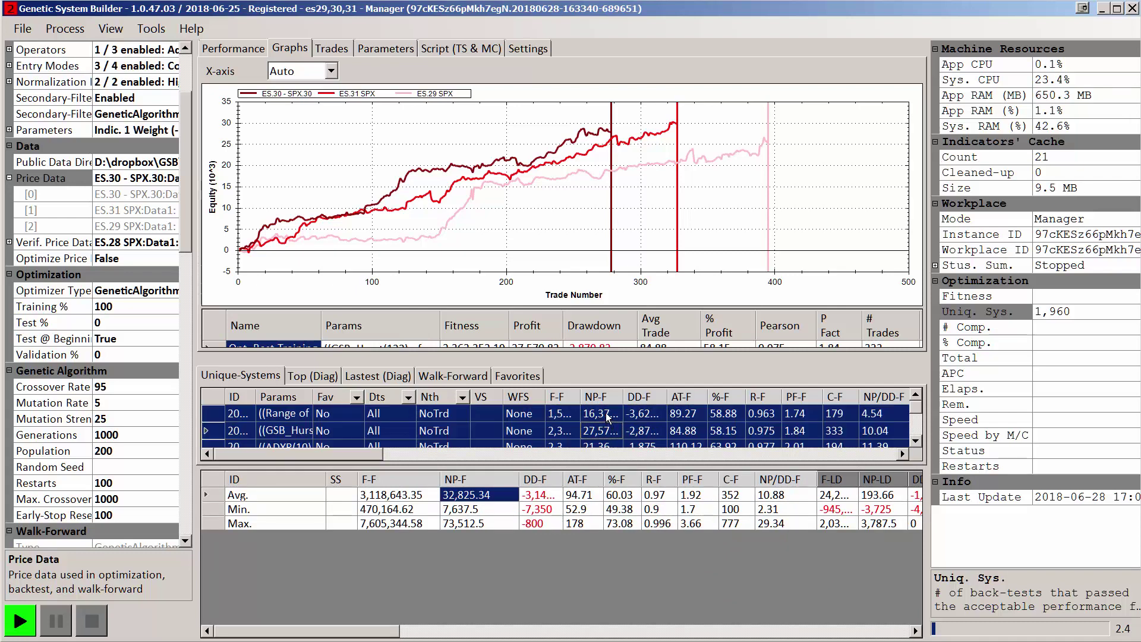
right_click(609, 418)
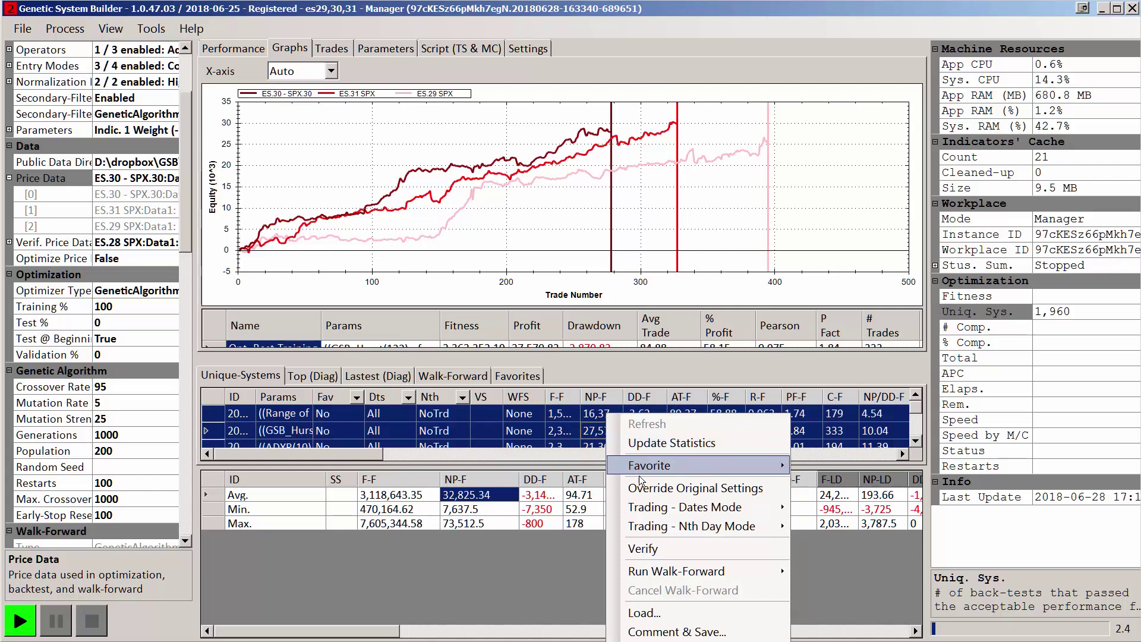
mouse_move(652, 524)
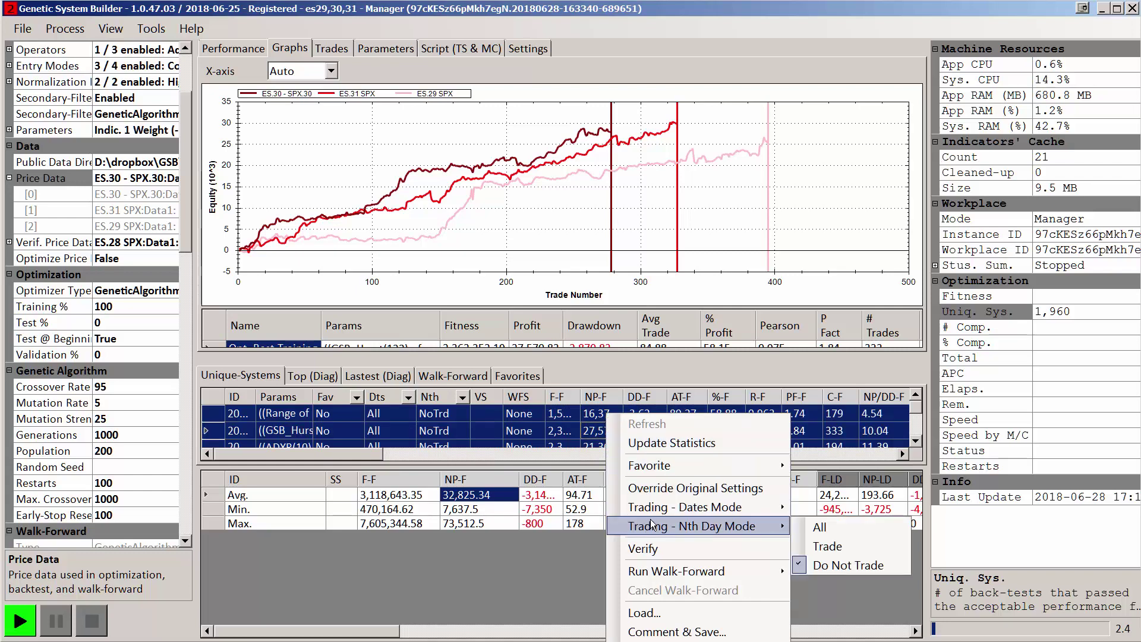
click(824, 545)
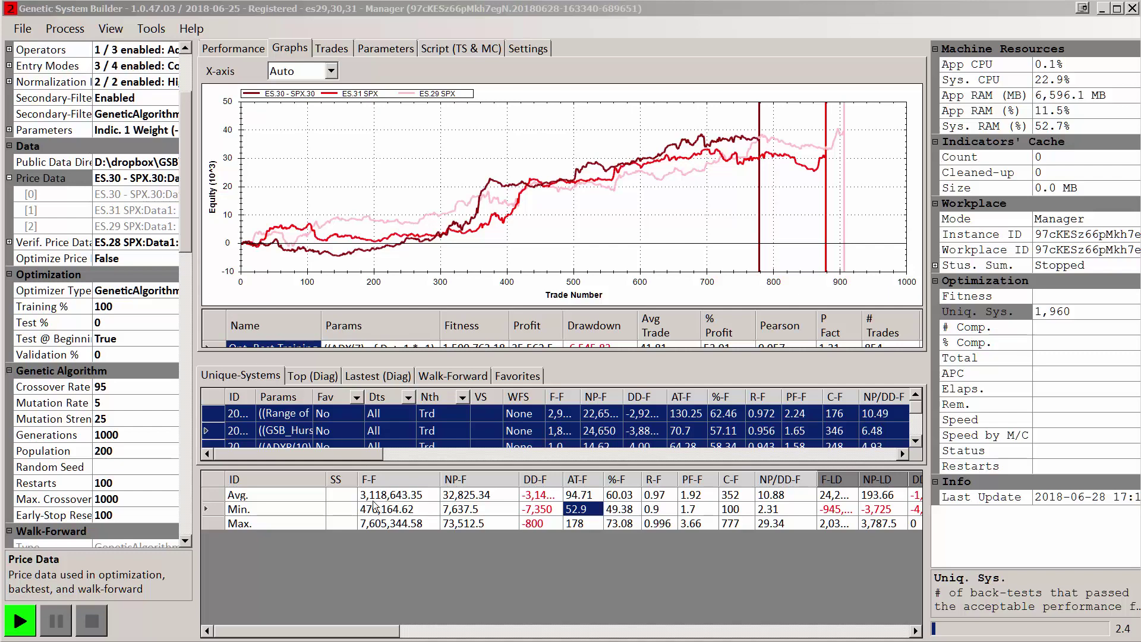
Update the statistics to compare the Trade results with the benchmark, and widen the SS column
right_click(365, 435)
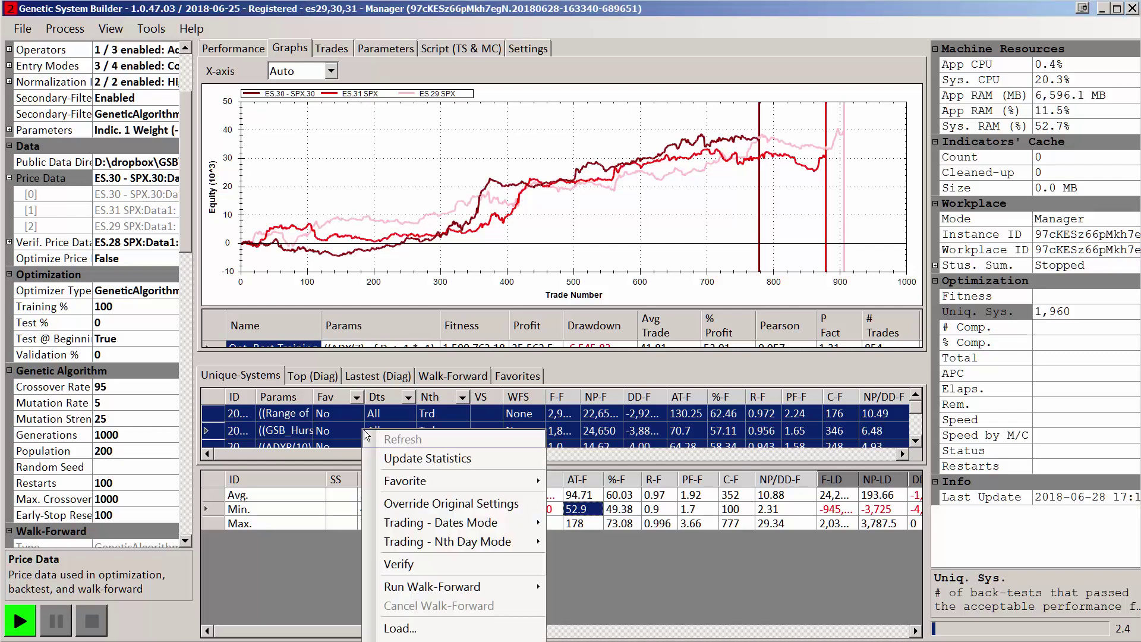
click(378, 458)
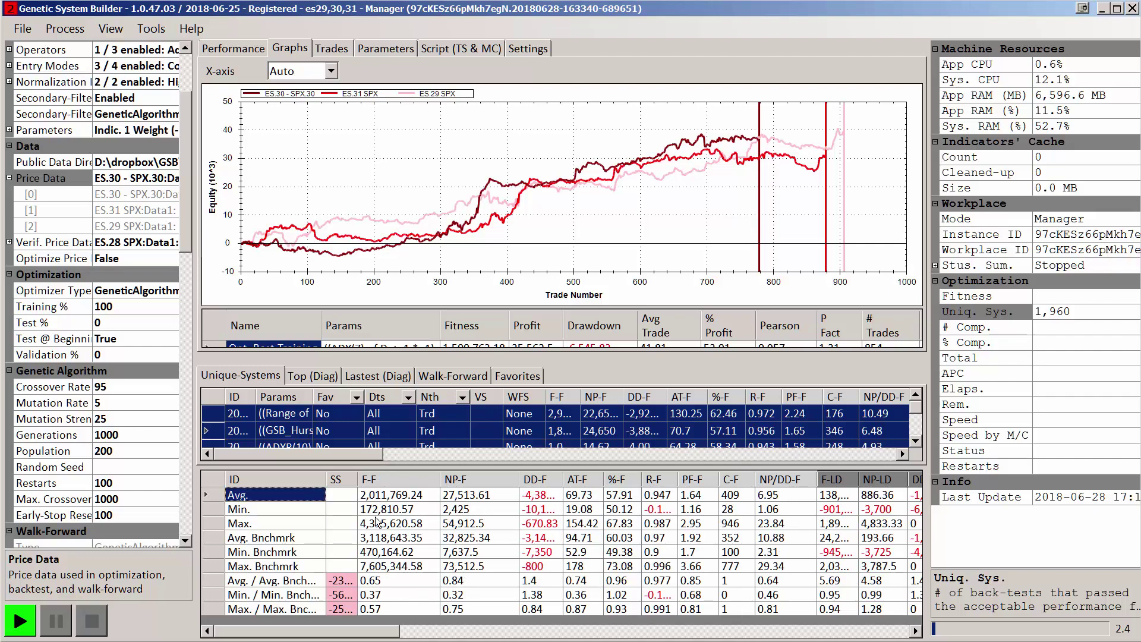
drag(357, 480, 396, 484)
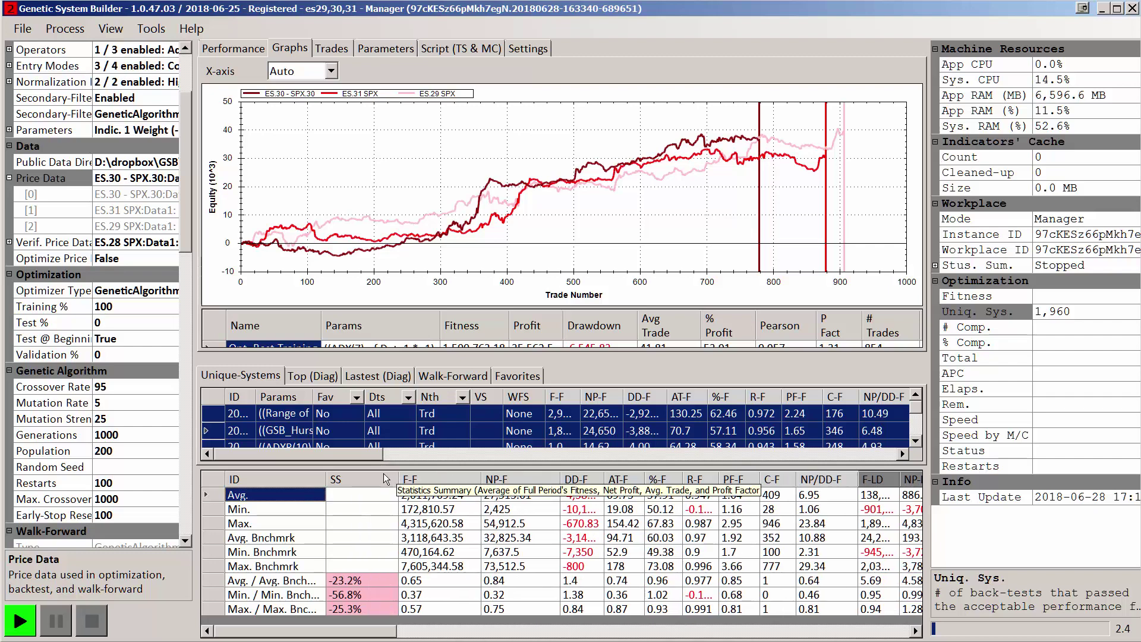
Check the SS value in the average comparison row and the instance's secondary-filter indicator
click(355, 581)
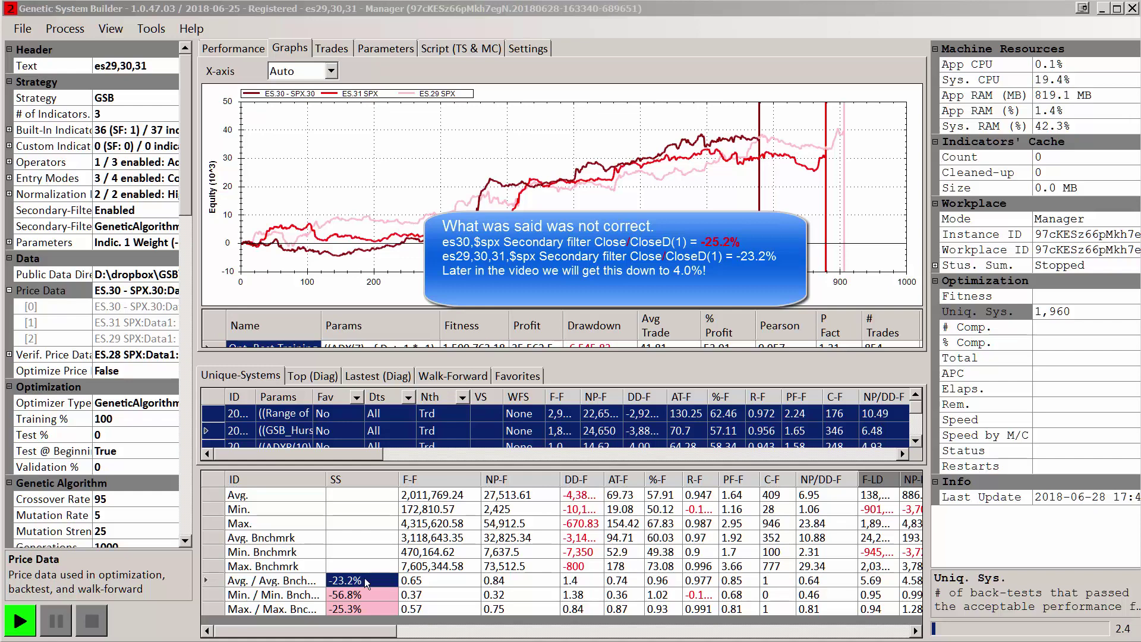
click(124, 228)
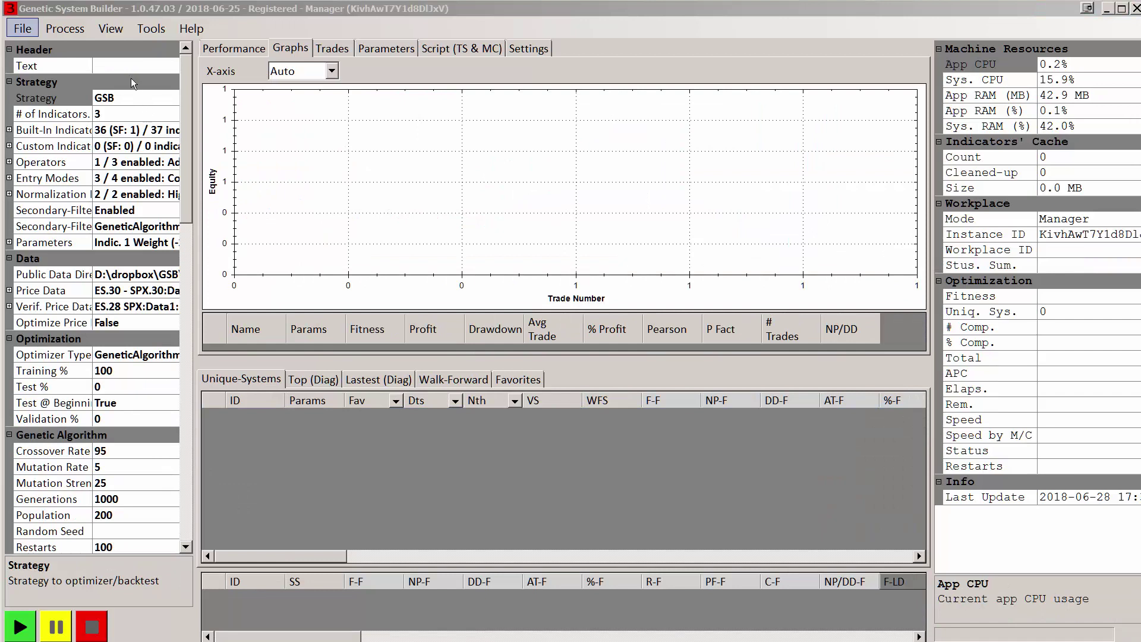
Set the header text that labels the new manager instance to "closedD"
click(127, 66)
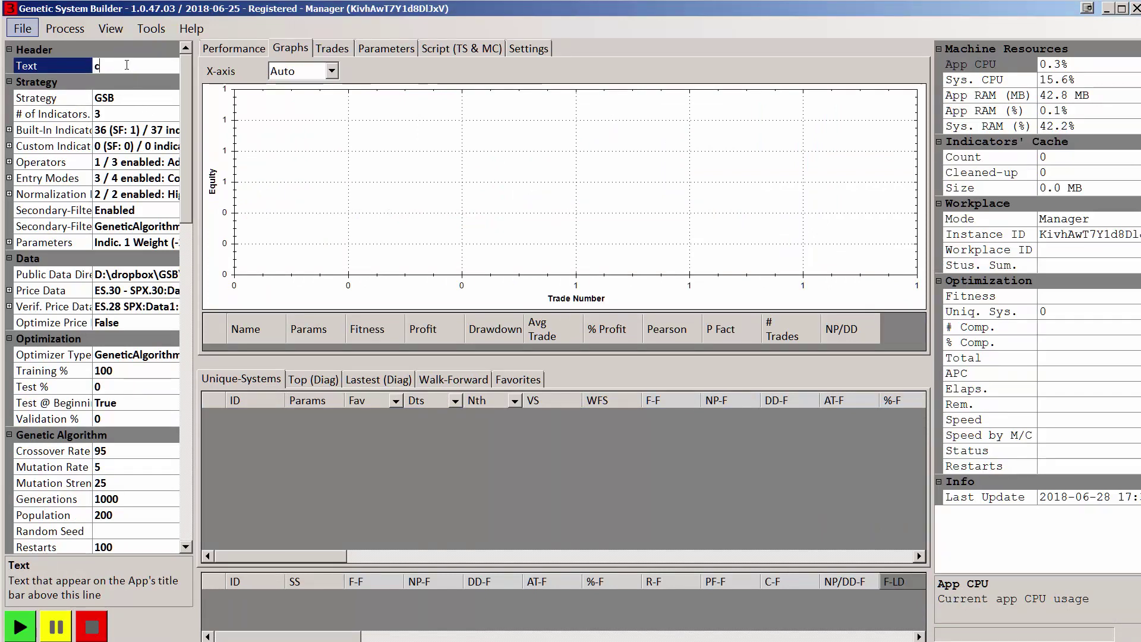
text(closedD)
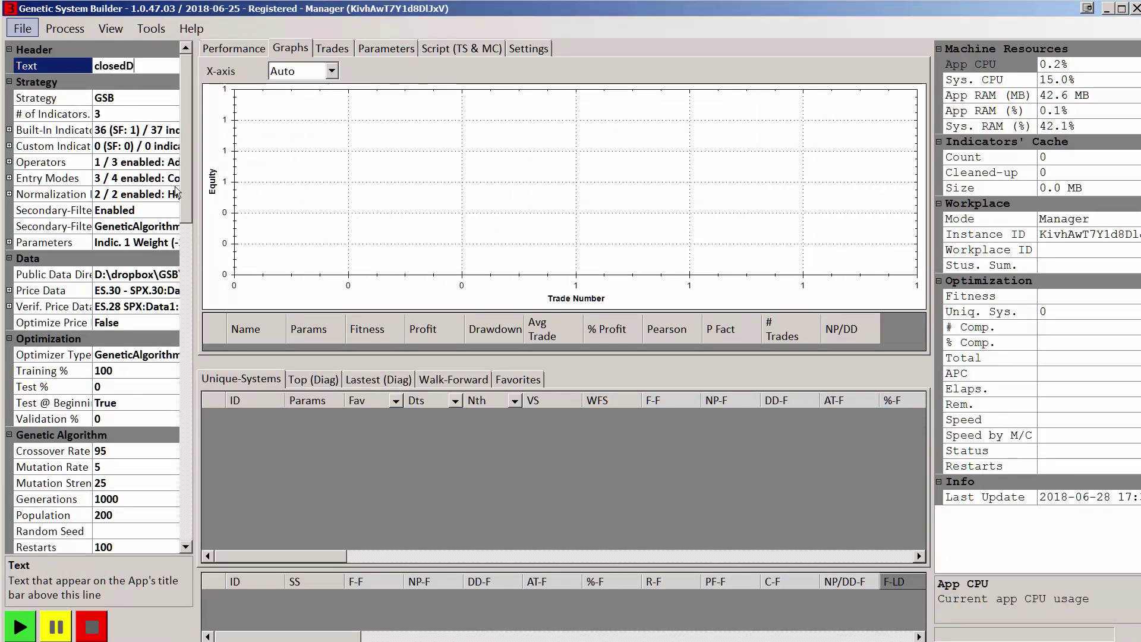
Set the secondary-filter indicator to CloseLessPrevCloseD and start the optimization
click(170, 229)
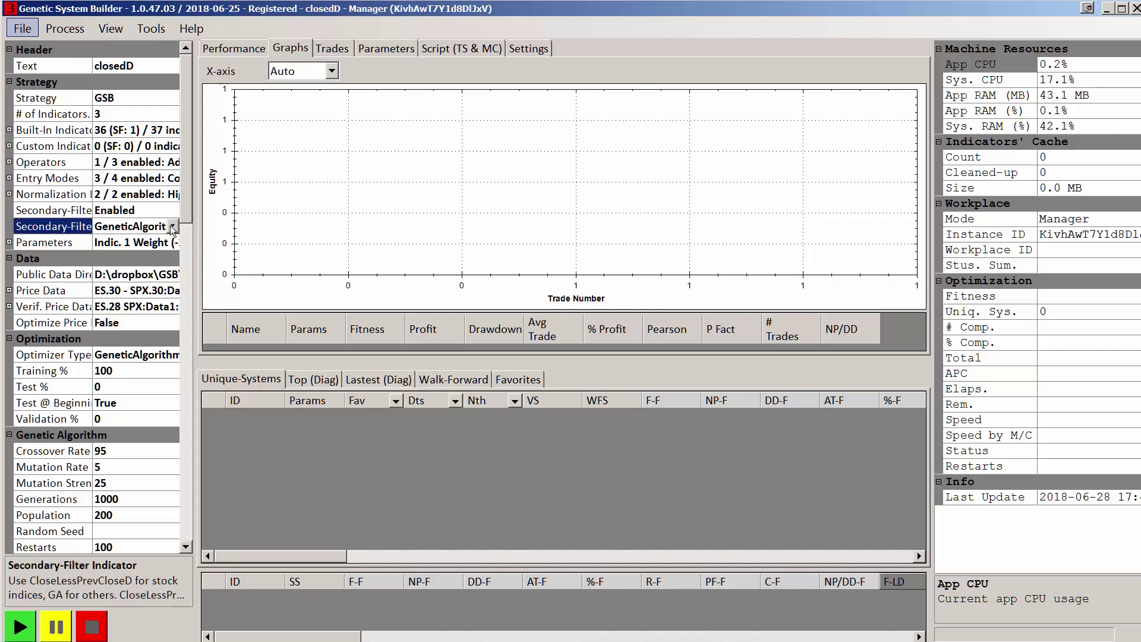
click(172, 226)
click(122, 257)
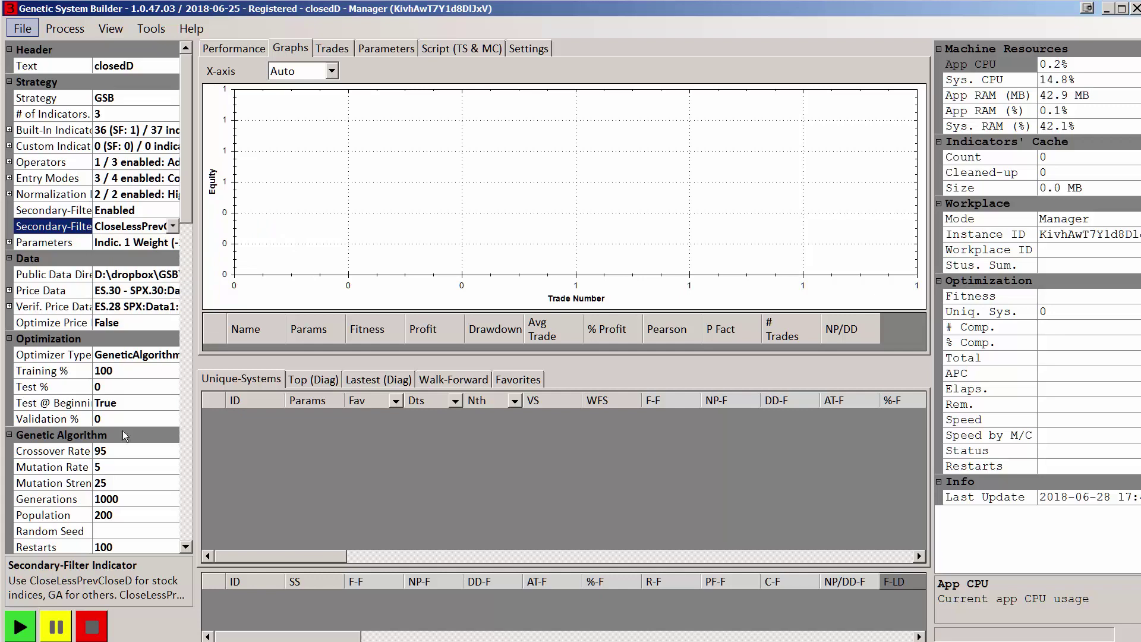
click(24, 624)
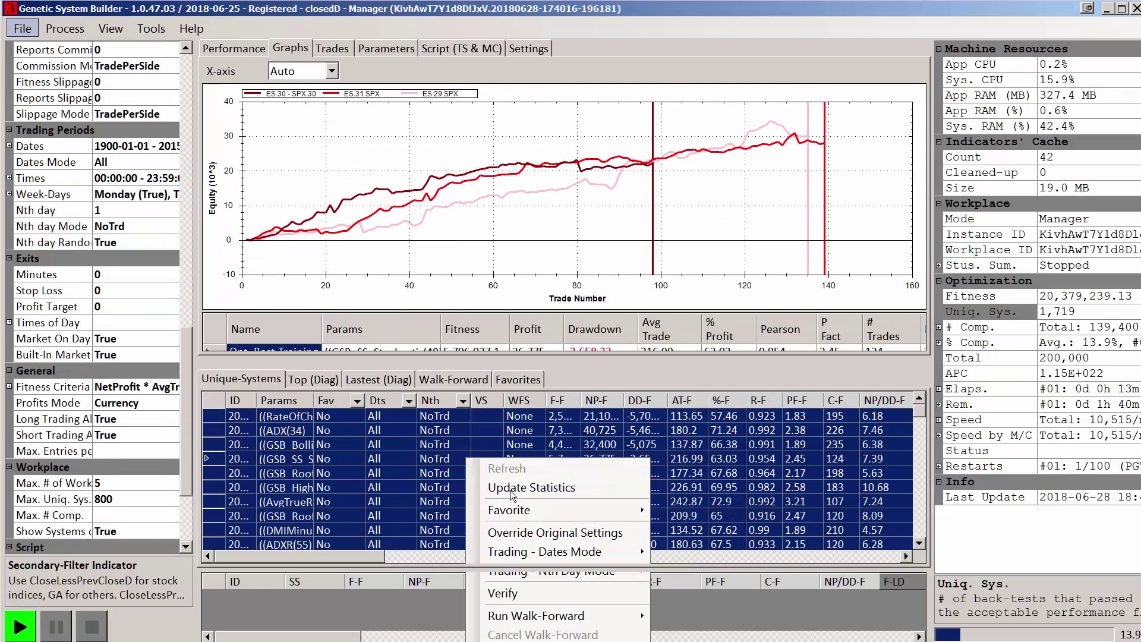
Update the statistics of the selected closedD systems and set their Nth day trading mode to Trade
click(511, 492)
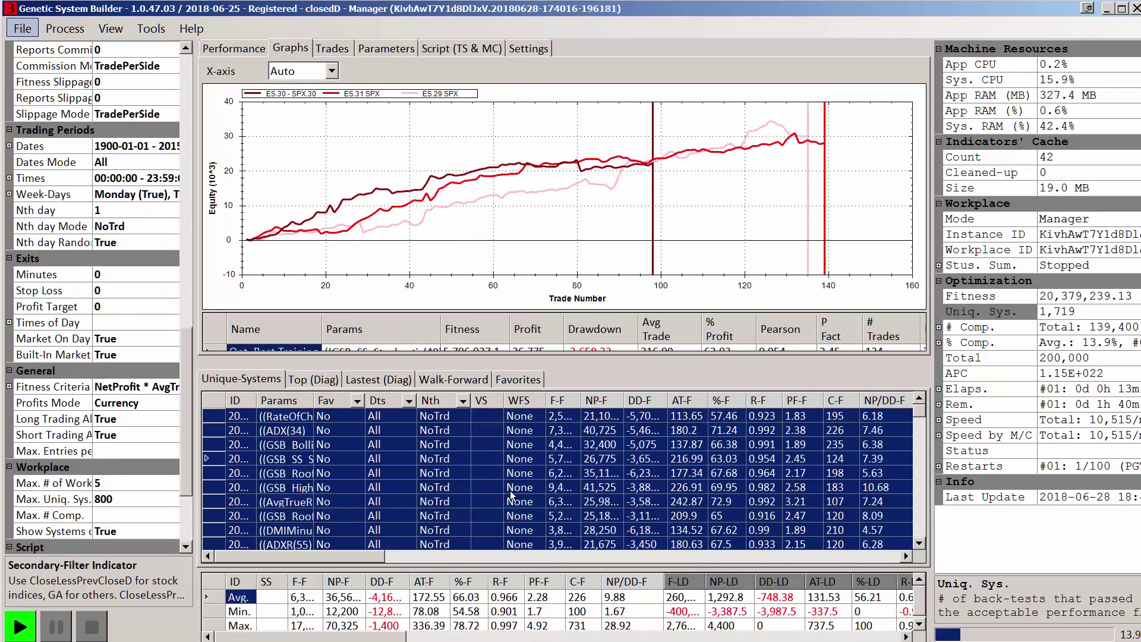
click(483, 469)
right_click(484, 471)
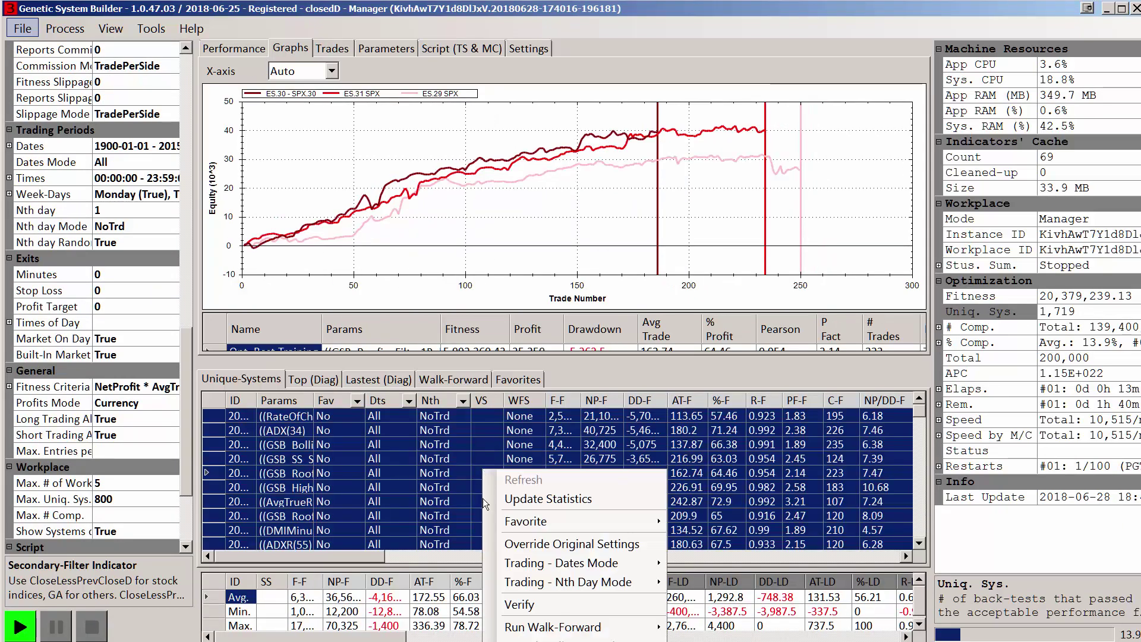
mouse_move(600, 582)
click(696, 602)
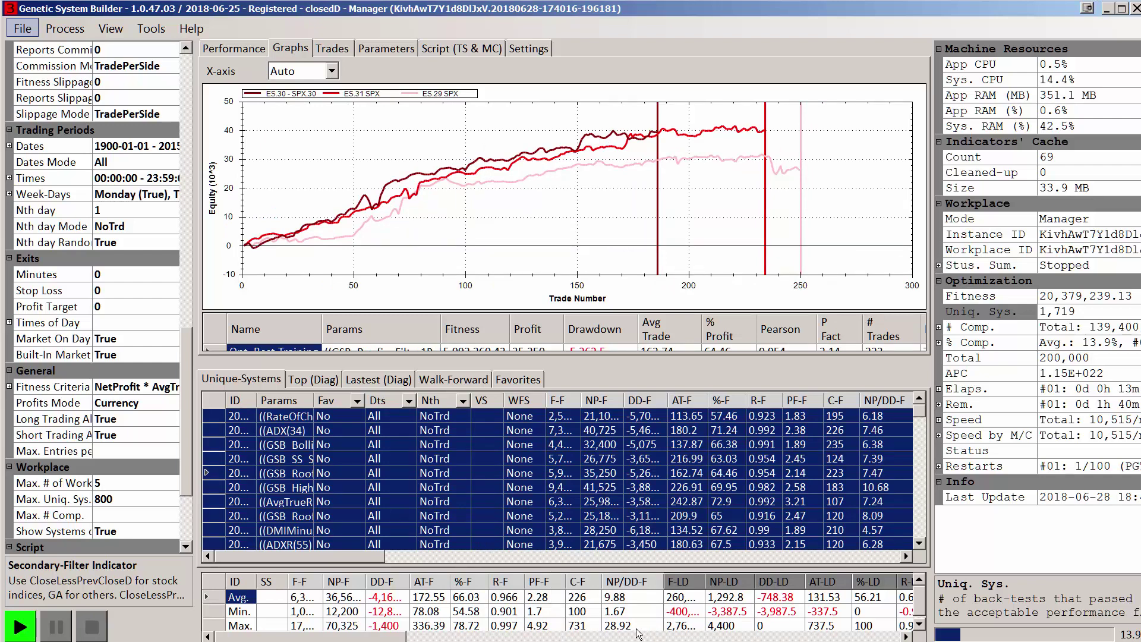
click(315, 593)
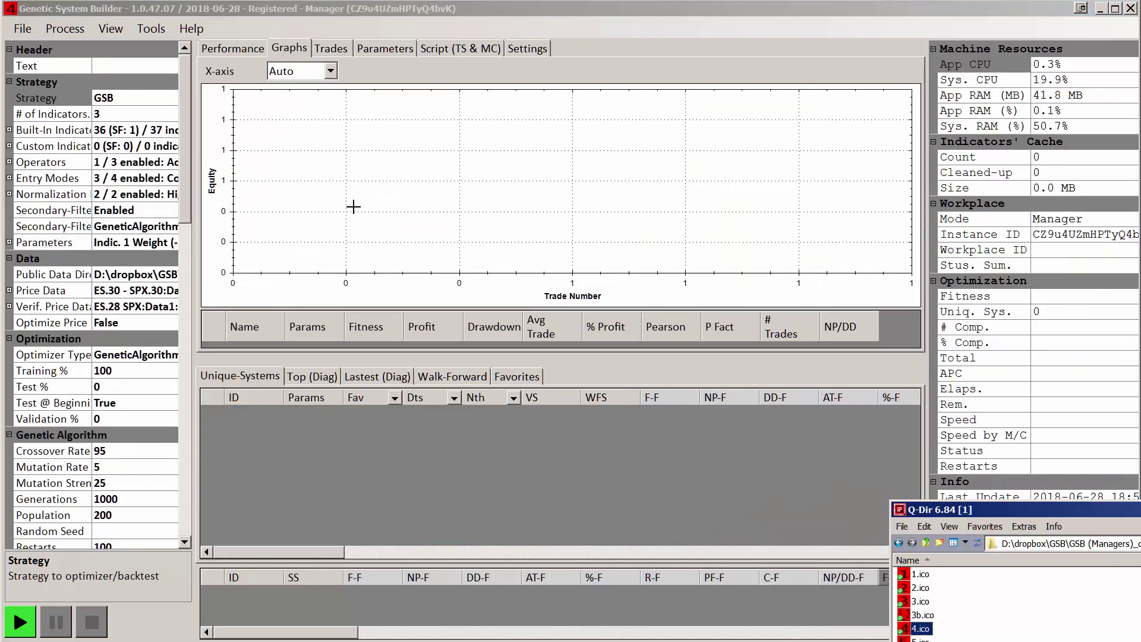
In another new manager instance, set the secondary-filter indicator to CloseLessPrevCloseD
click(159, 226)
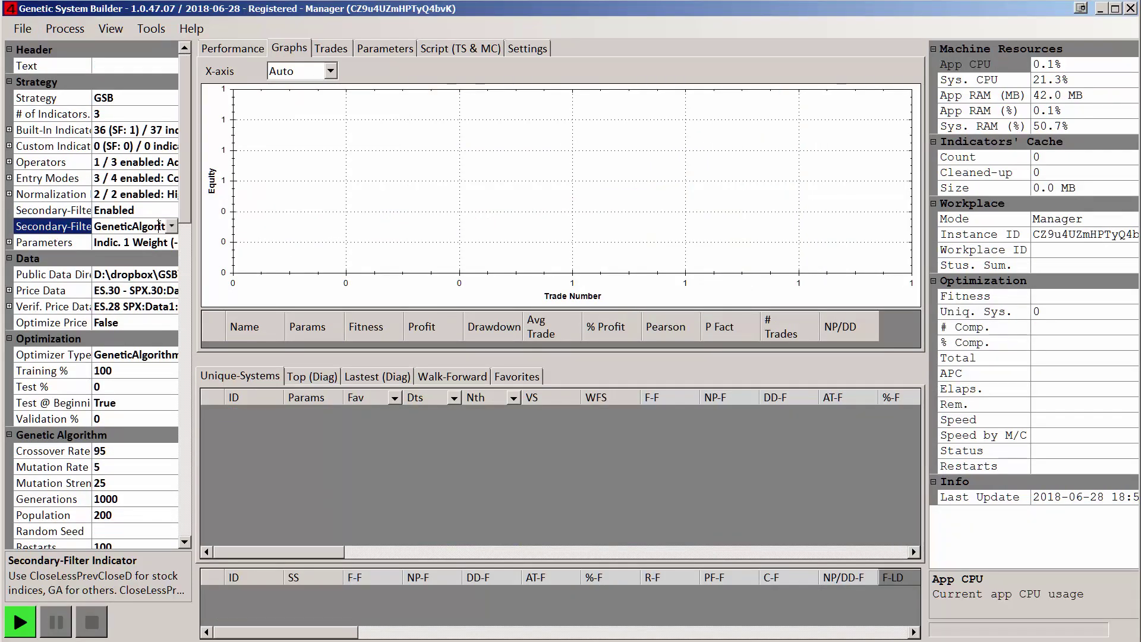
double_click(159, 225)
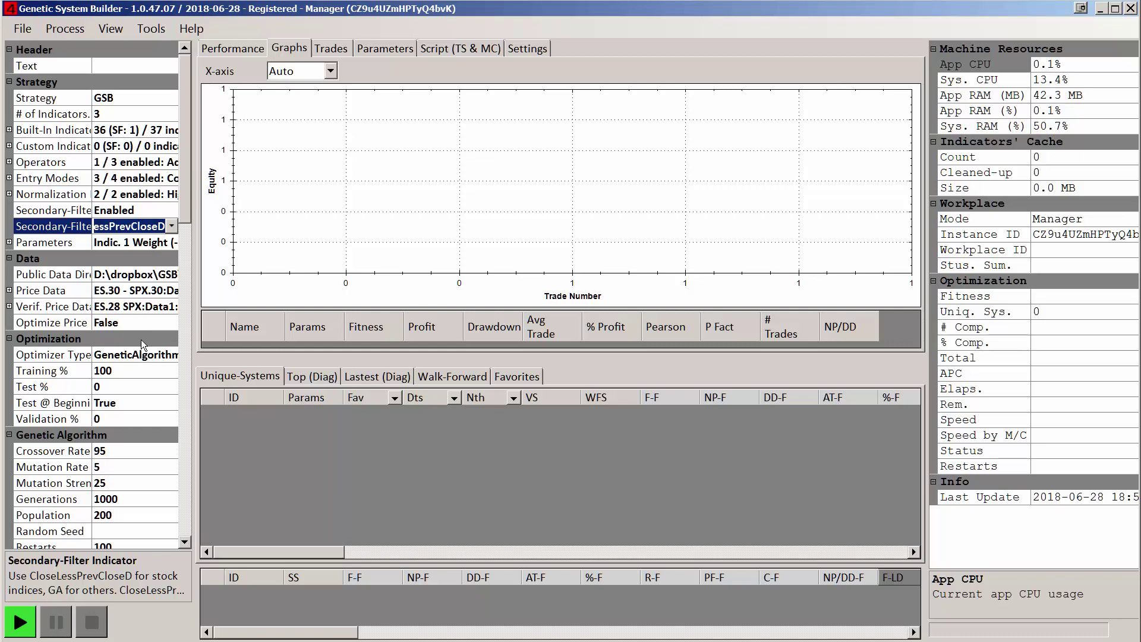
Choose ES.25 SPX to ES.29 SPX, ES.30 - SPX.30 and ES.31 SPX to ES.35 SPX together as the price data
click(153, 290)
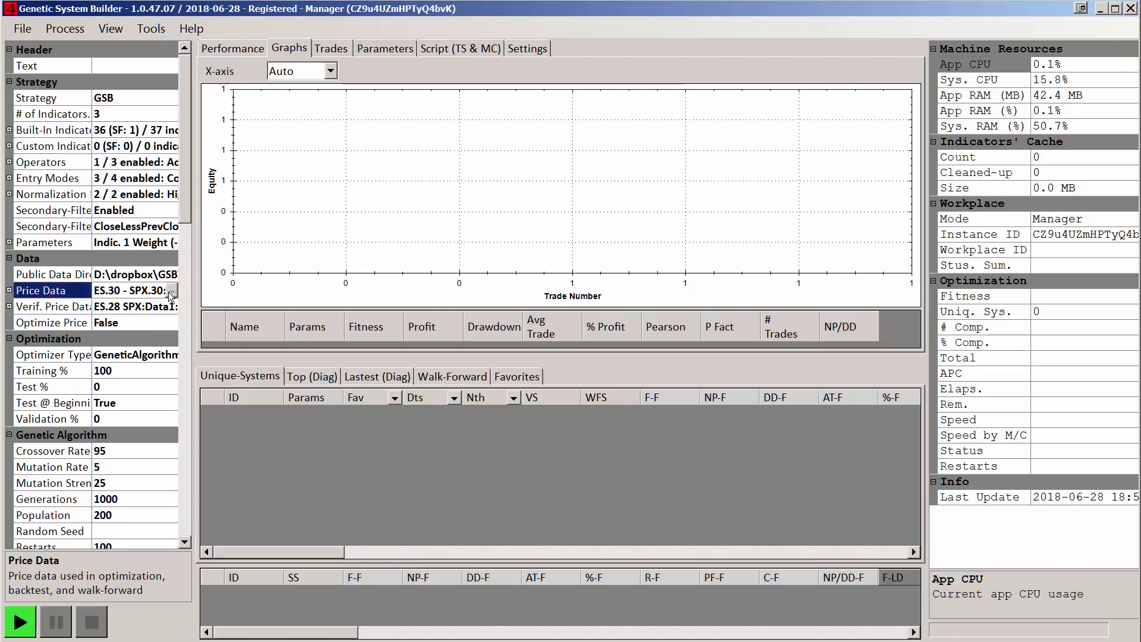
click(171, 291)
drag(332, 410, 328, 337)
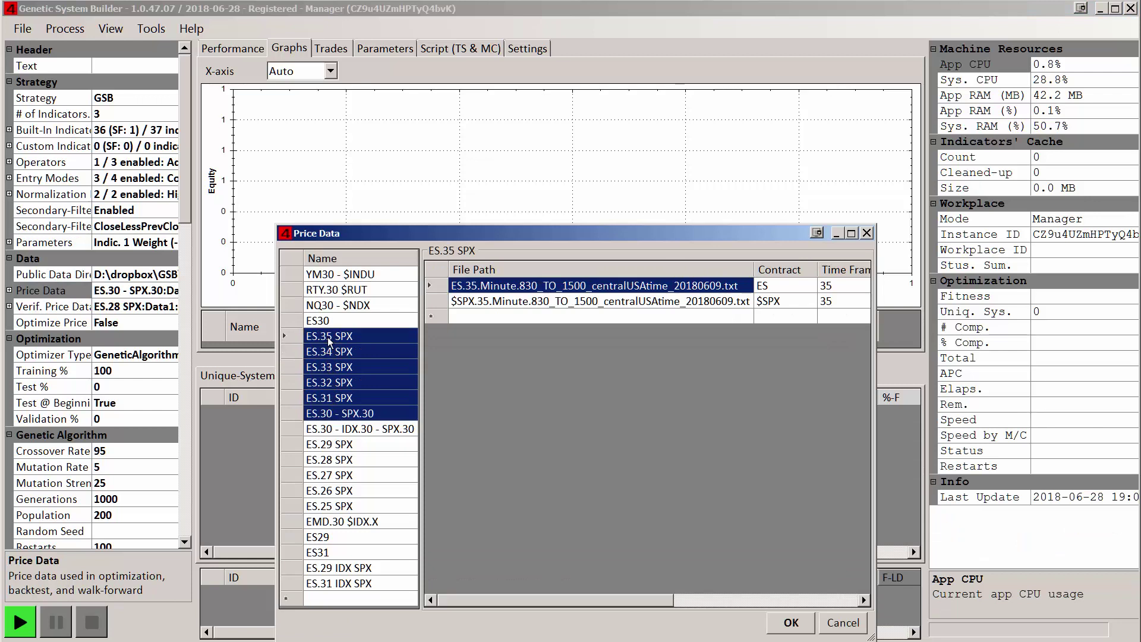
ctrl+click(327, 446)
drag(327, 464, 338, 509)
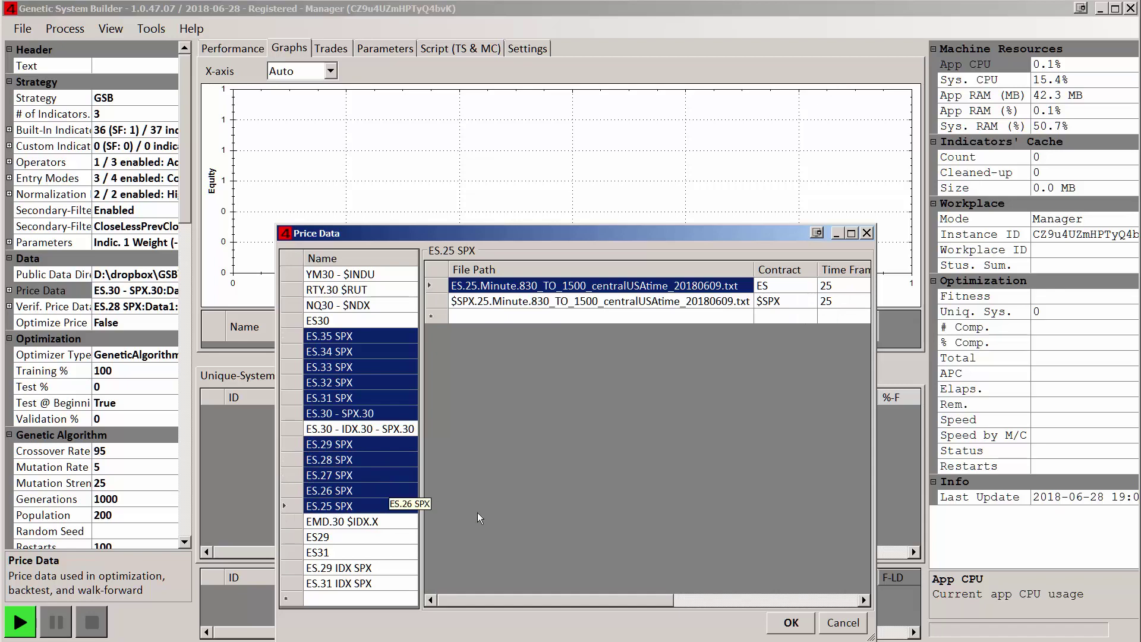
click(791, 623)
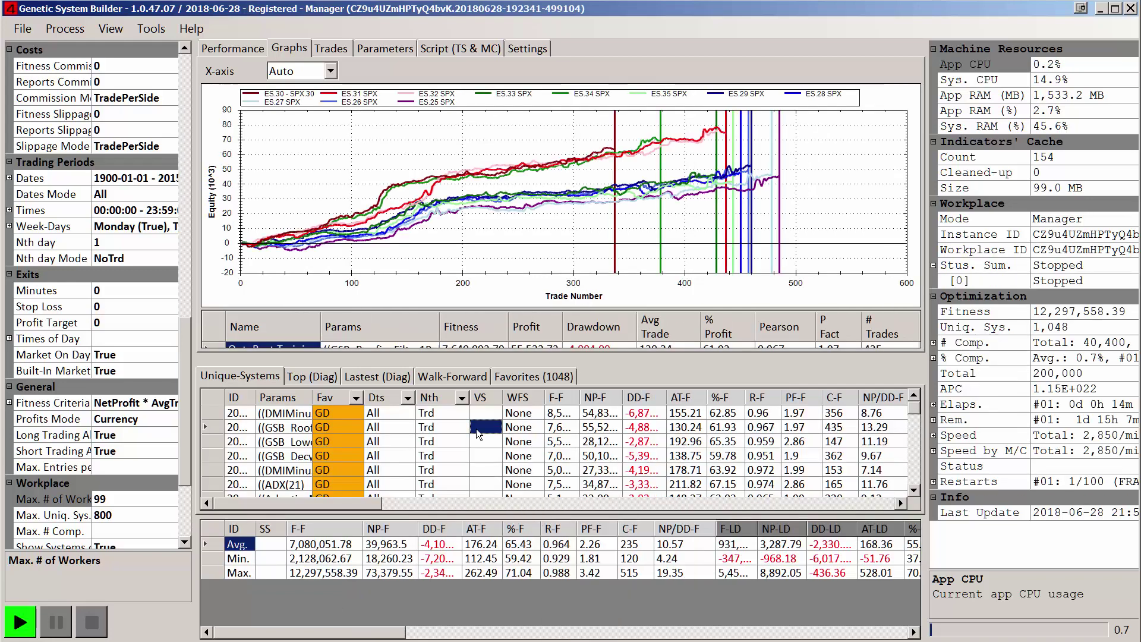
Update the statistics of the 25 to 35 minute systems and examine the benchmark comparison rows
right_click(476, 429)
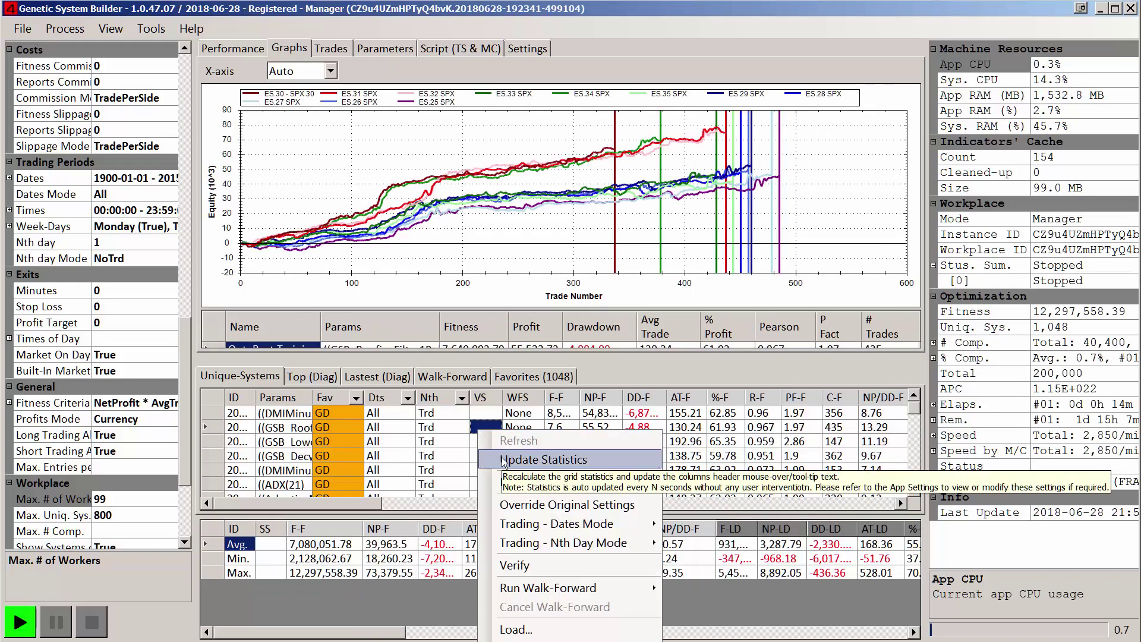
click(523, 449)
click(278, 593)
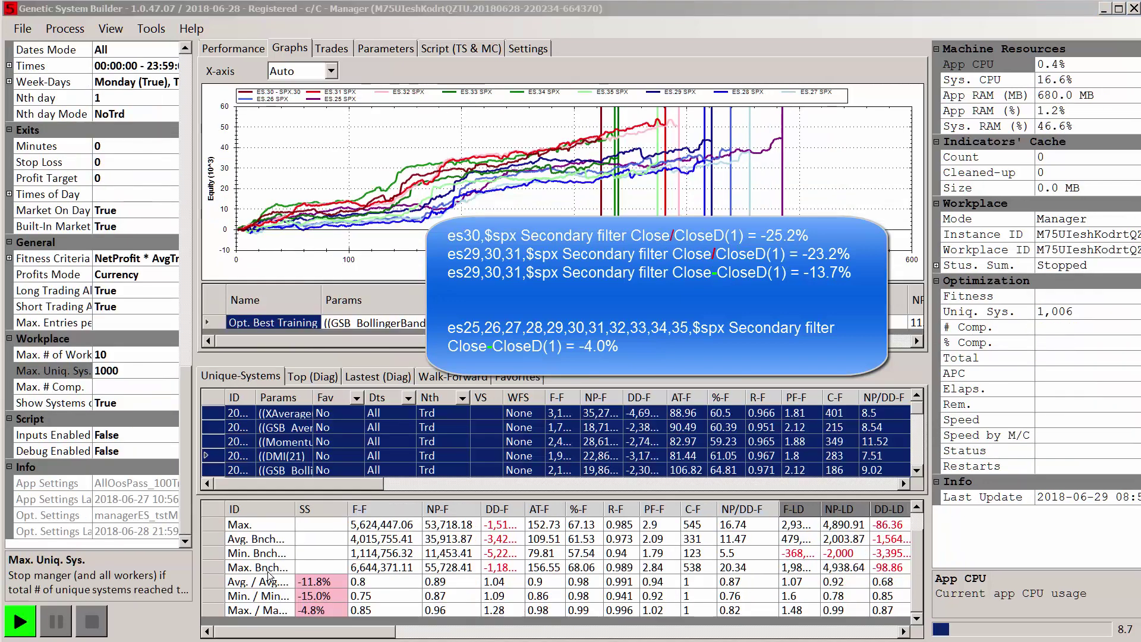
scroll(164, 200, up, 10)
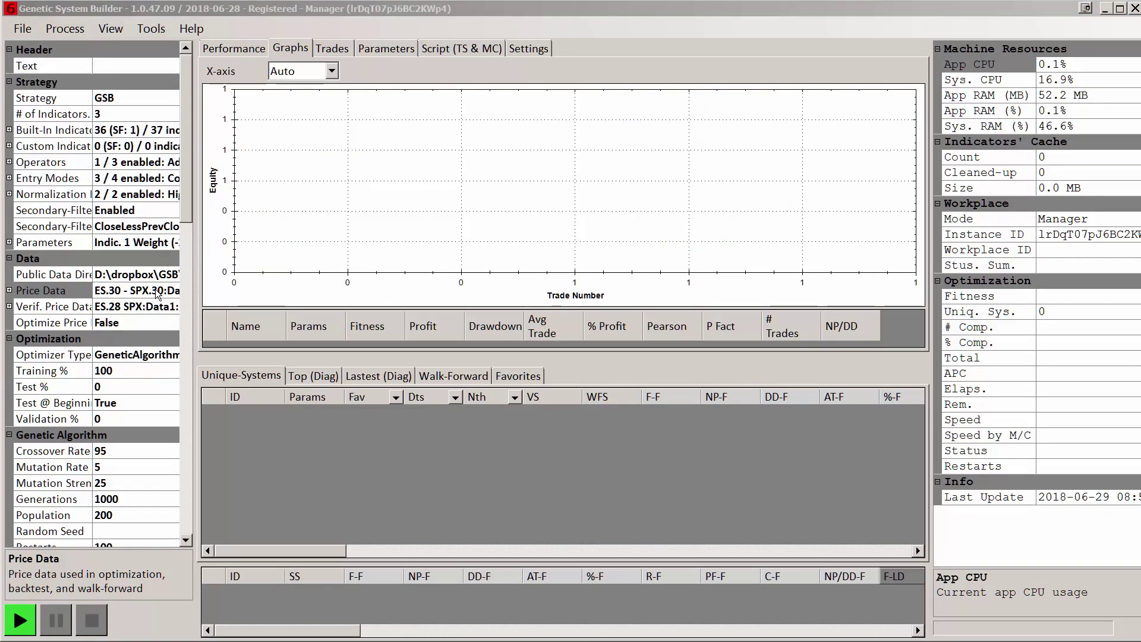
Choose ES.31 SPX, ES.30 - SPX.30 and ES.29 SPX together as the price data
click(155, 294)
click(173, 291)
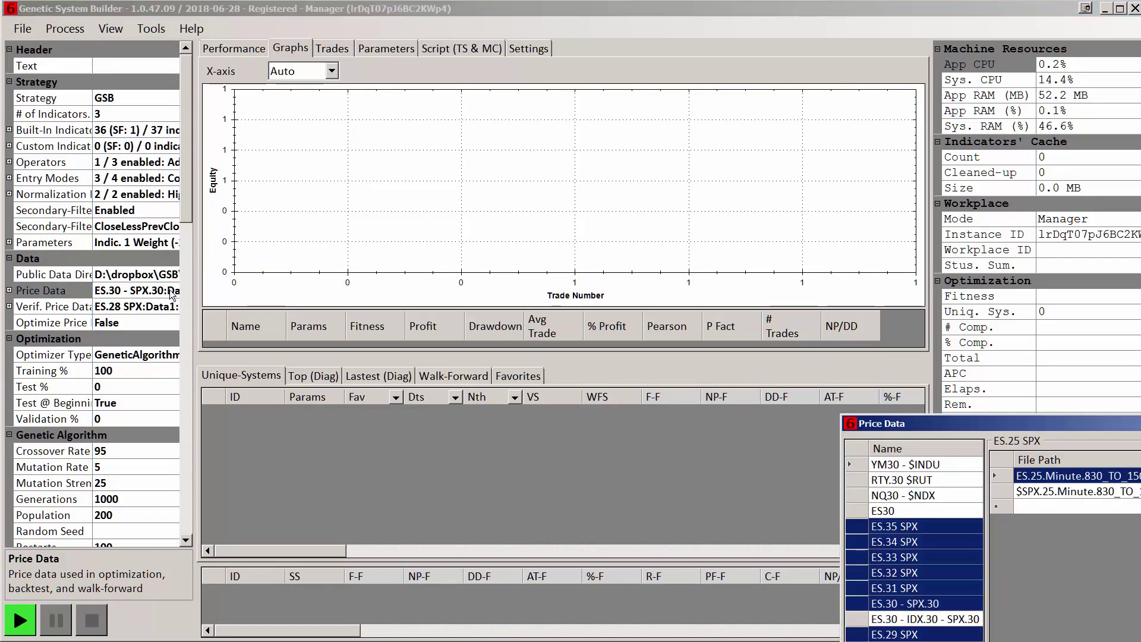
drag(953, 423, 438, 156)
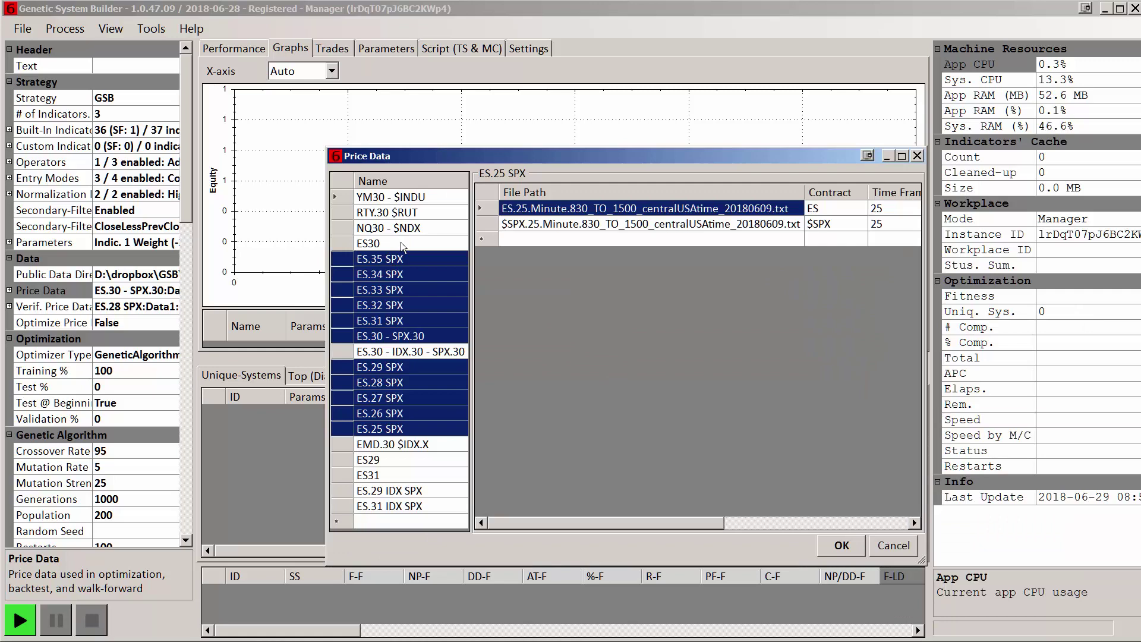
click(388, 337)
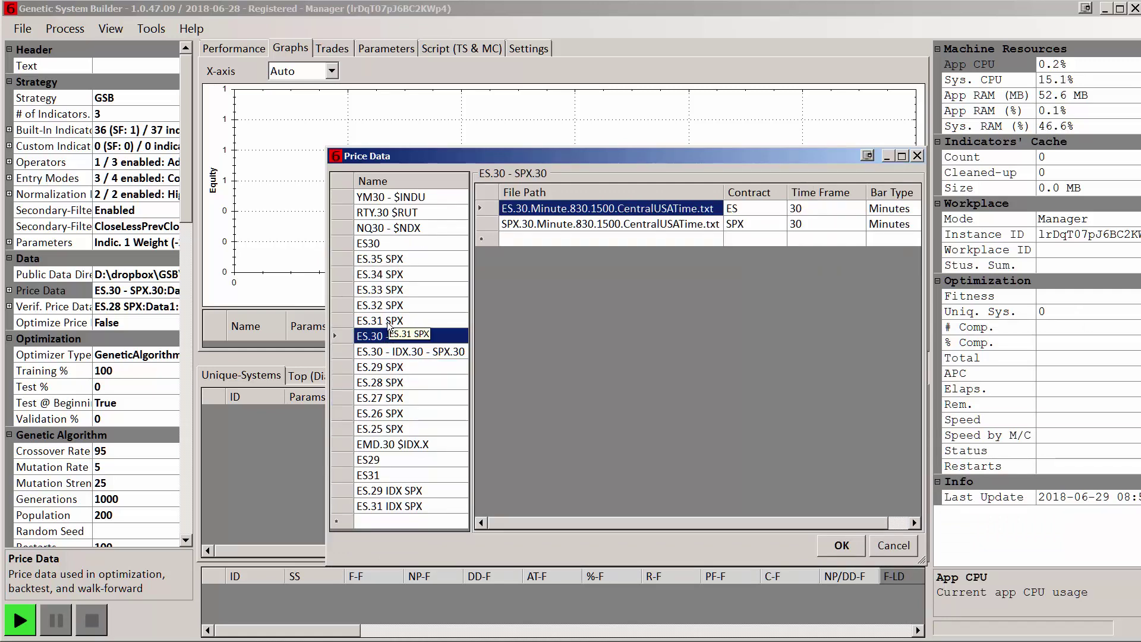
ctrl+click(388, 322)
ctrl+click(400, 367)
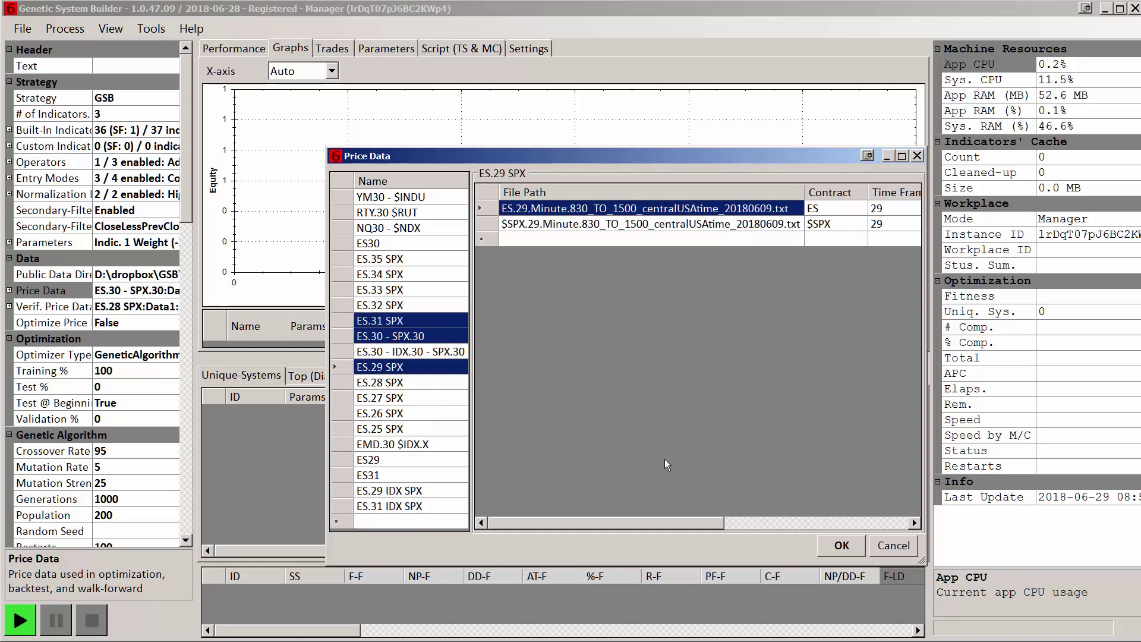
click(852, 547)
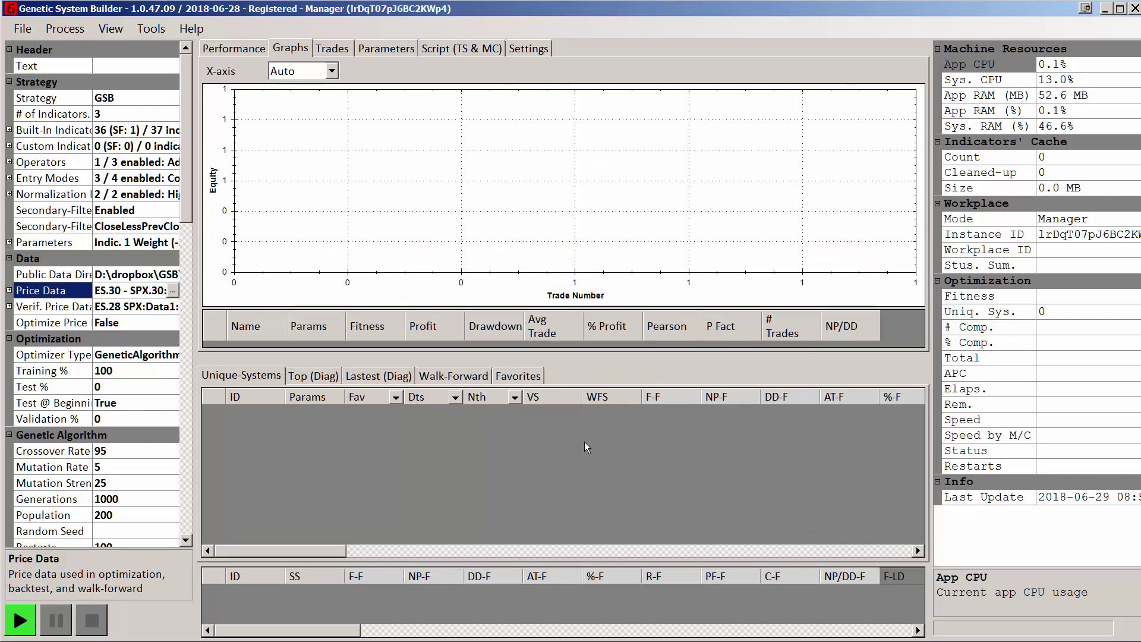
Set the secondary-filter indicator to GeneticAlgorithm
click(157, 228)
click(171, 227)
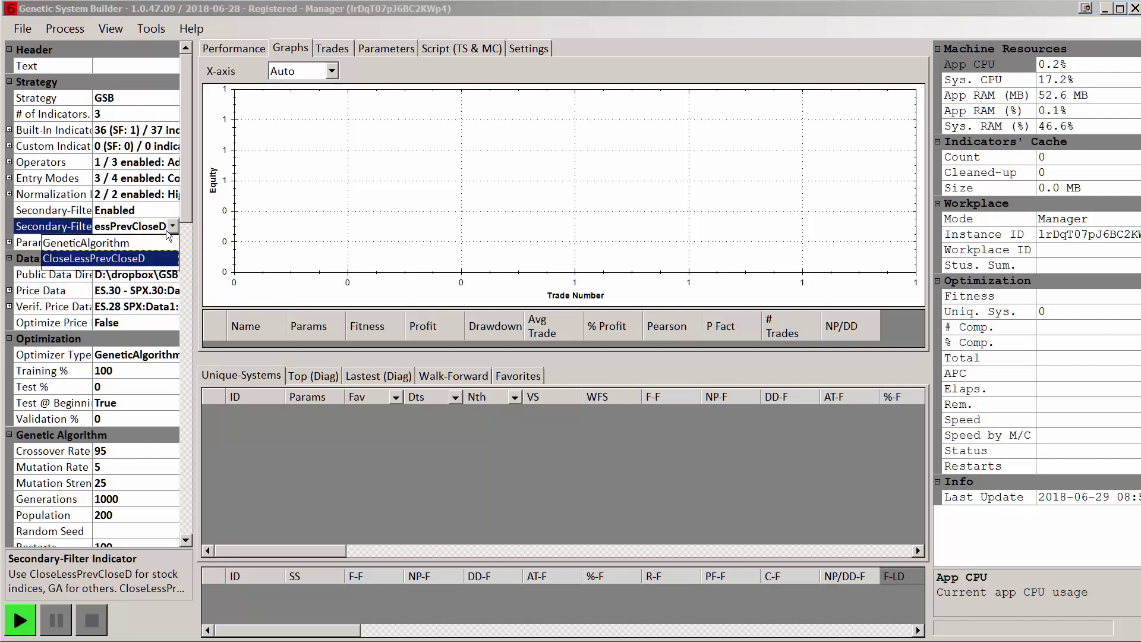
click(134, 244)
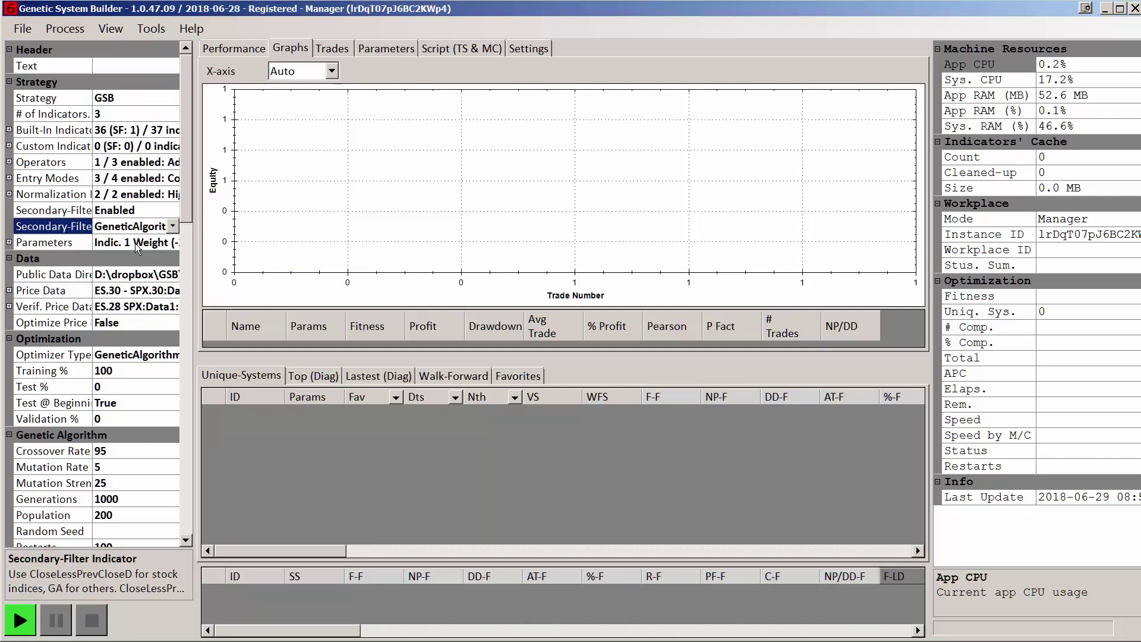
click(174, 227)
Examine the secondary-filter enabled settings of CloseOverPrevCloseD and CloseLessPrevCloseD among the built-in indicators
click(175, 130)
drag(1056, 494, 389, 148)
click(514, 274)
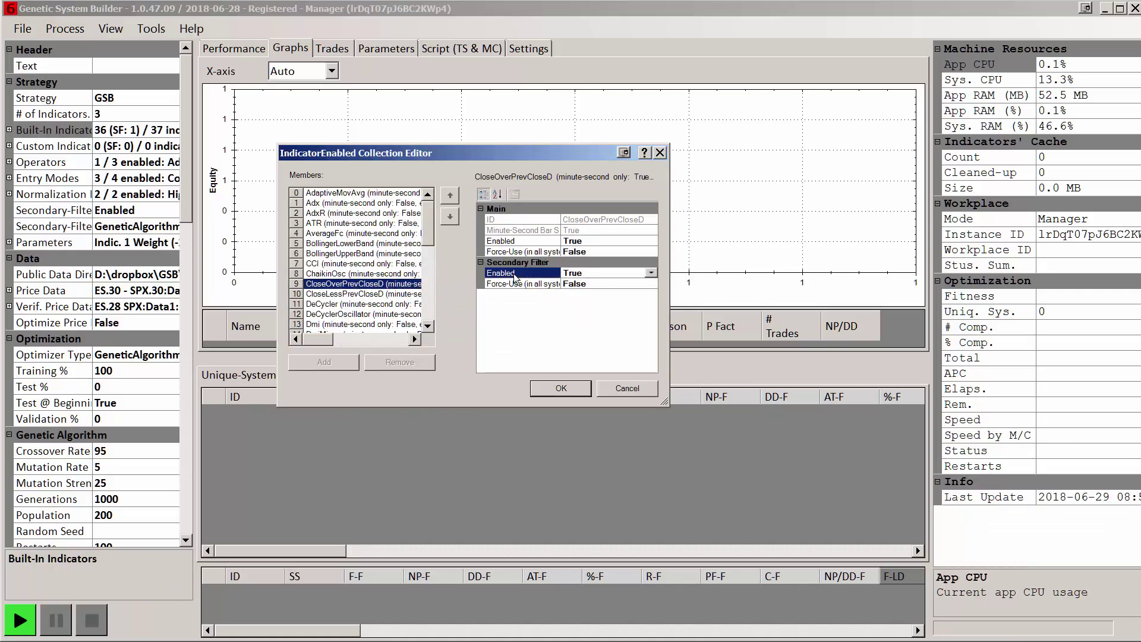
click(399, 289)
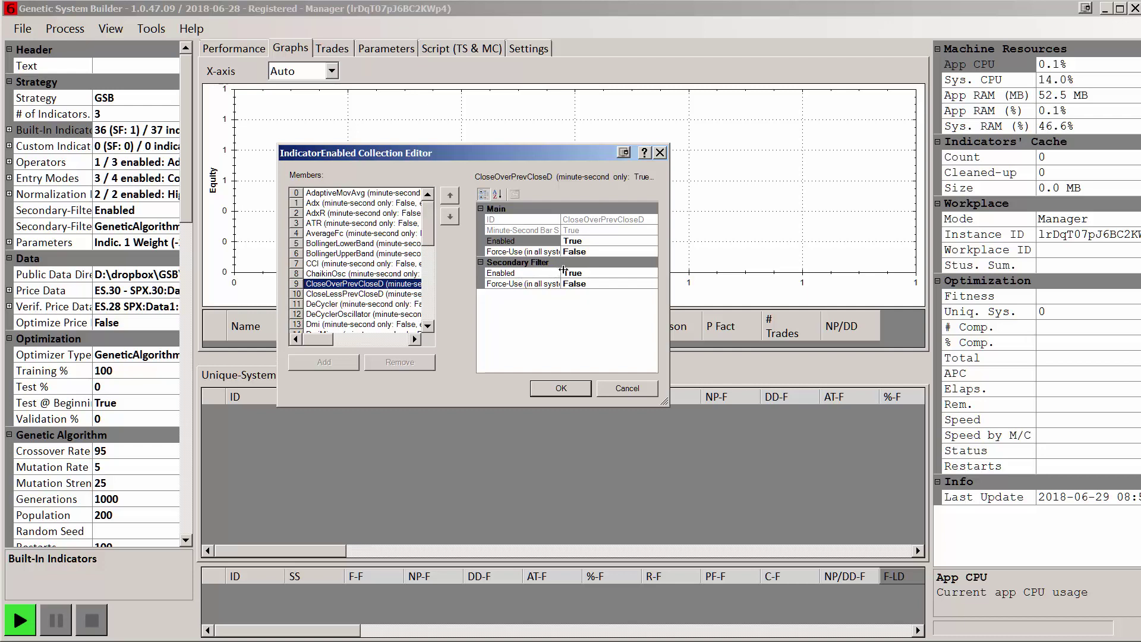
click(583, 273)
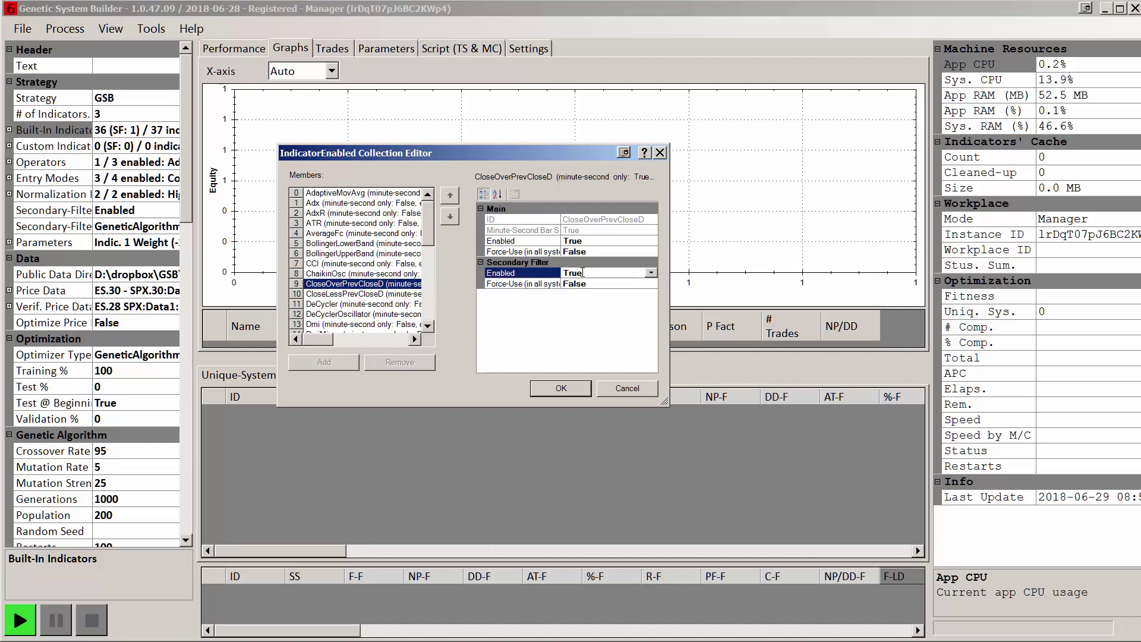
click(395, 295)
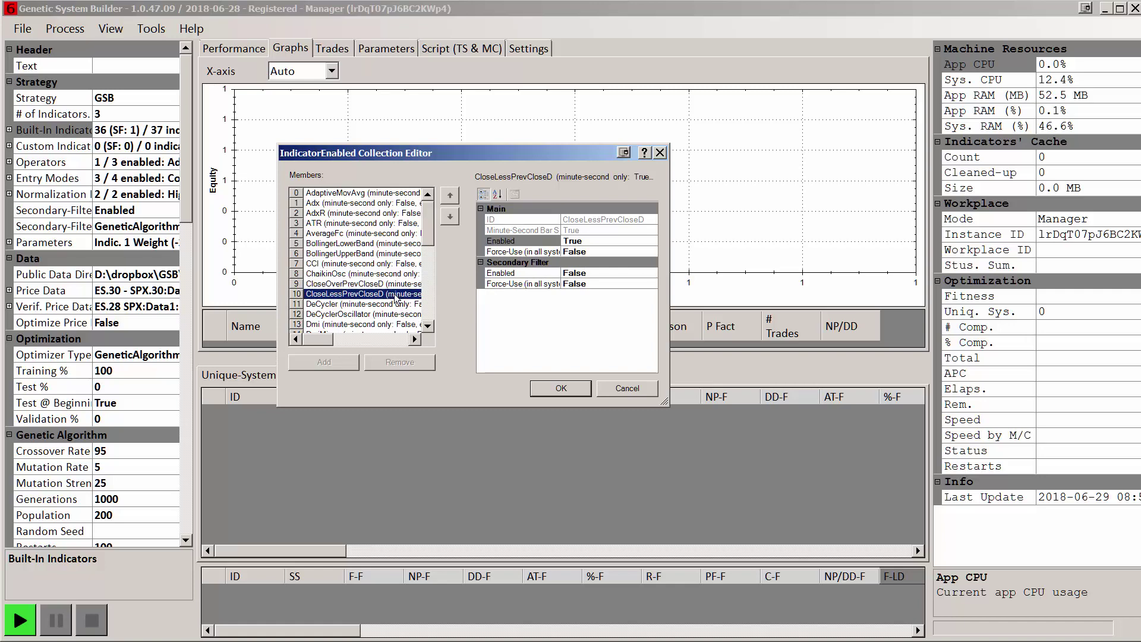
click(587, 274)
click(559, 388)
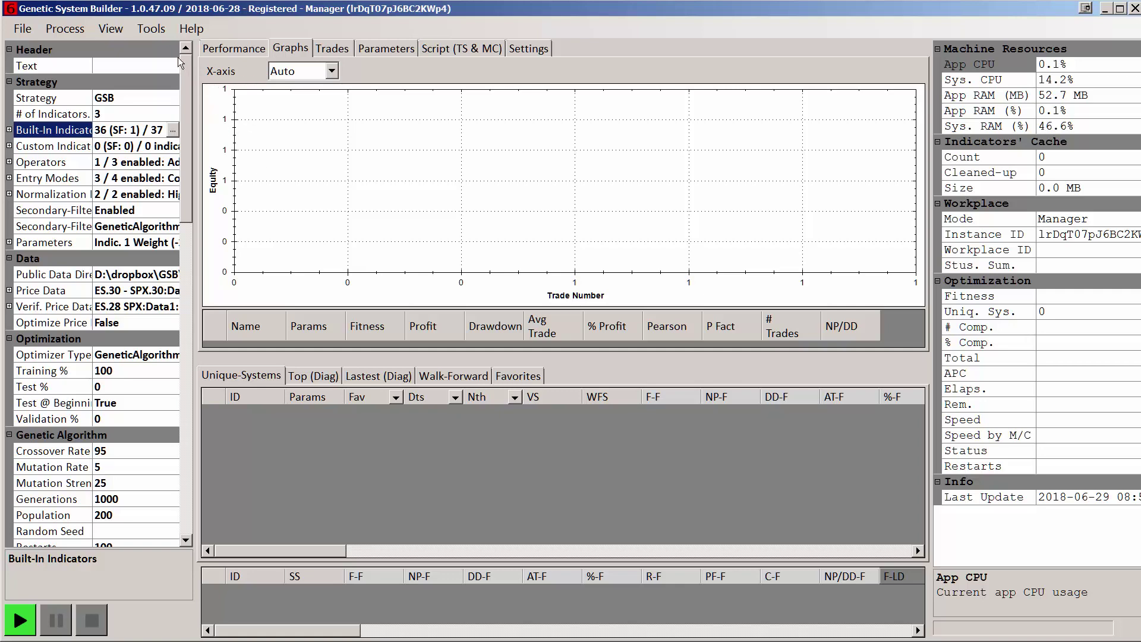
Check the maximum unique systems setting and the workplace grace period in the application settings
scroll(96, 297, down, 10)
click(117, 467)
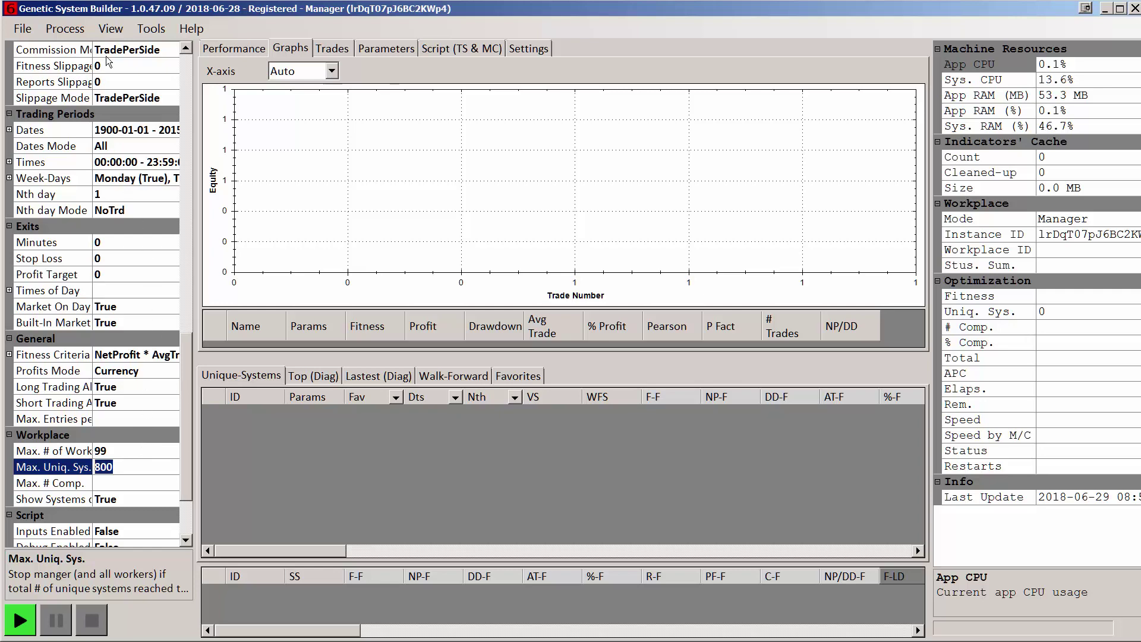
click(138, 30)
click(162, 49)
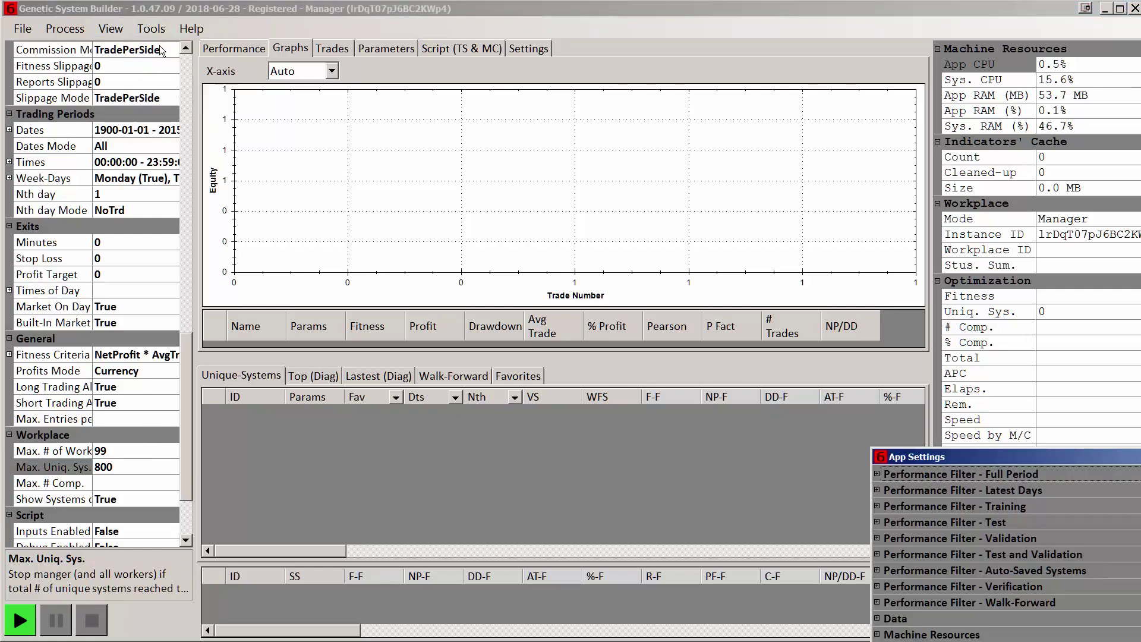
drag(903, 457, 894, 265)
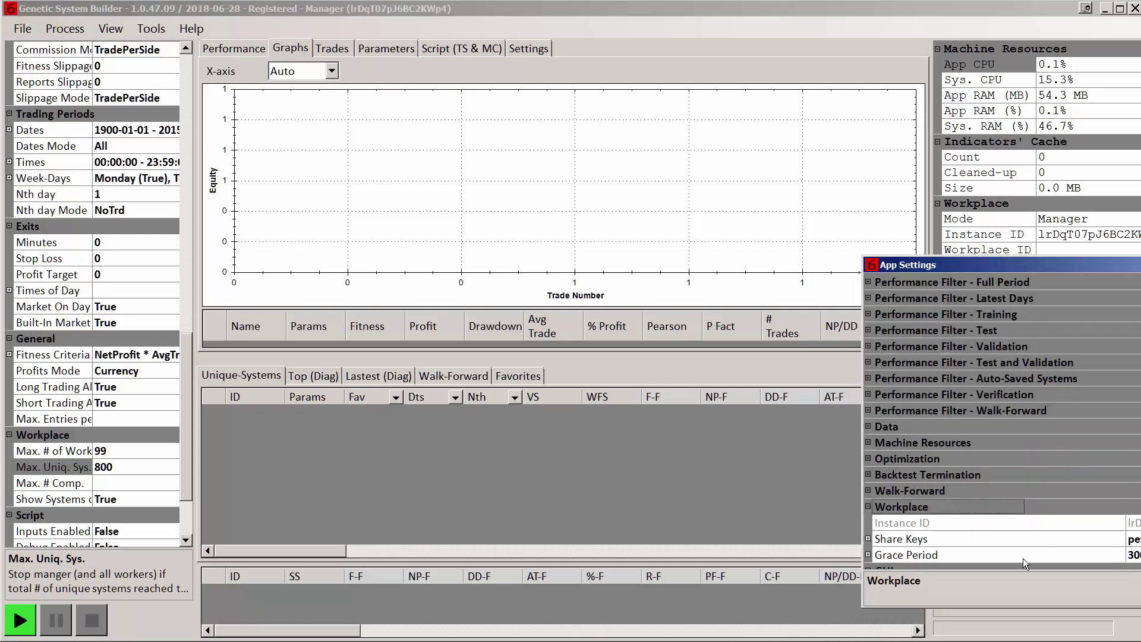
click(868, 556)
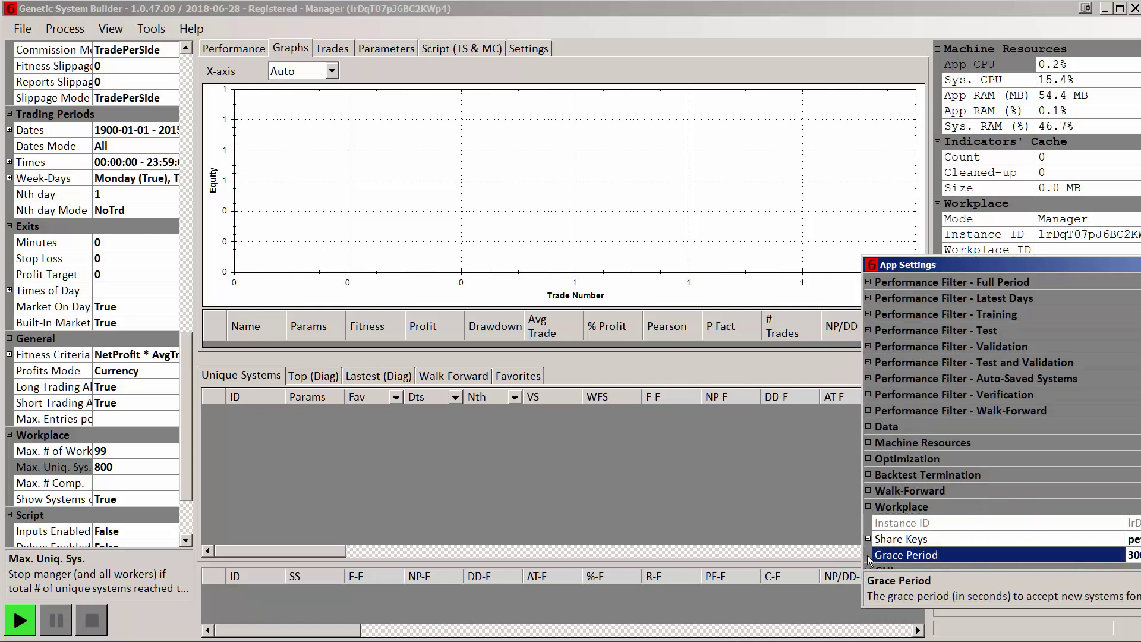
click(1113, 560)
key(Escape)
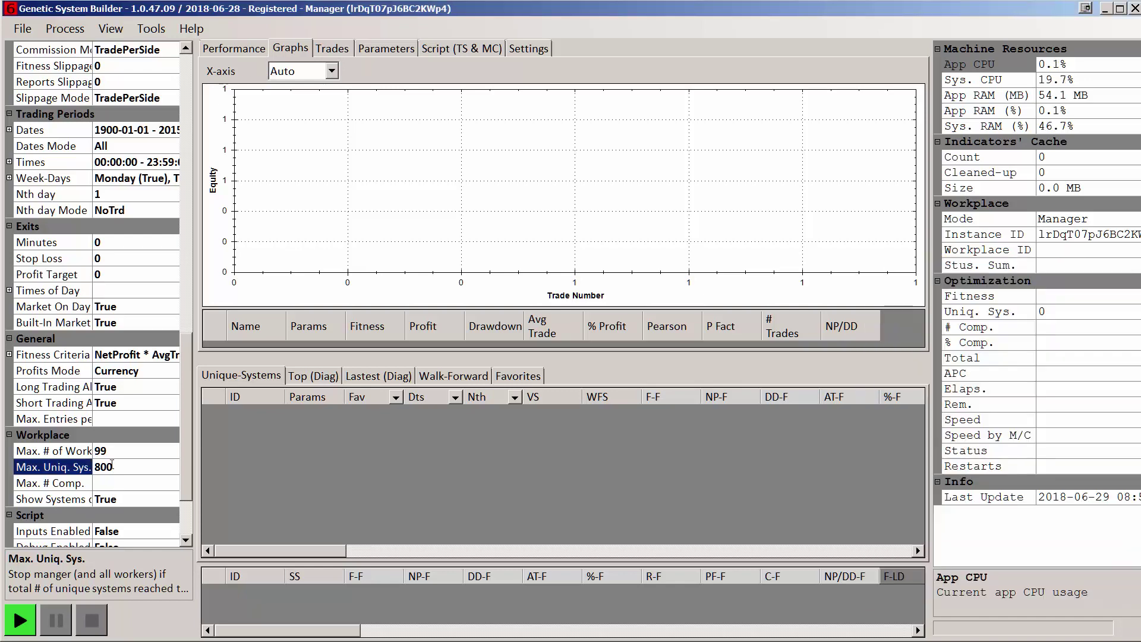
Check the maximum number of workers and start the optimization
click(112, 452)
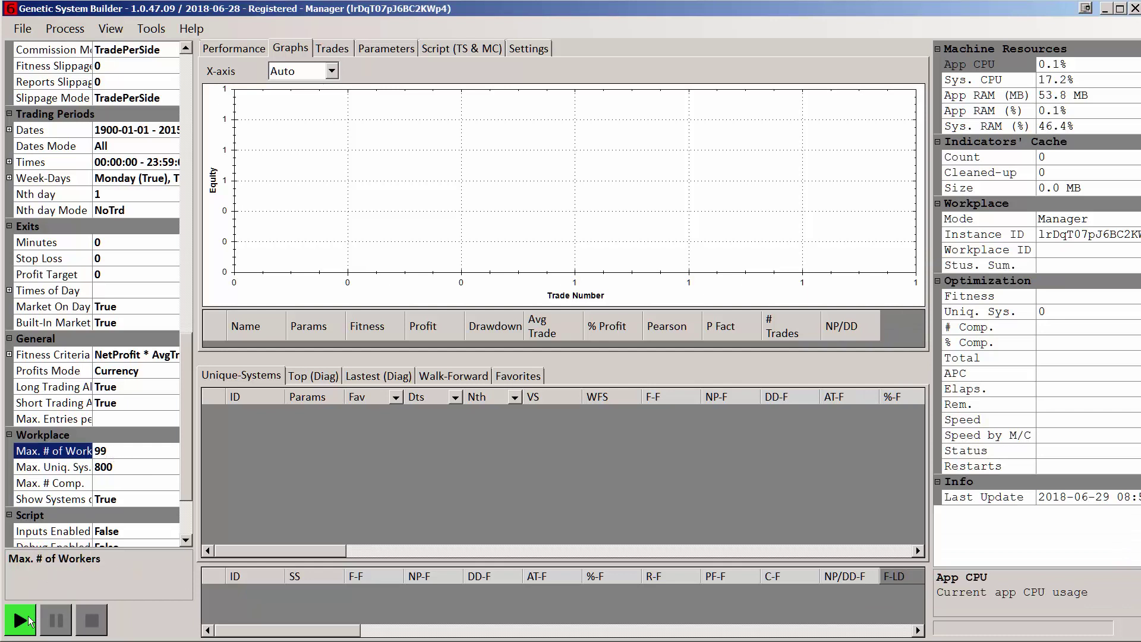
click(21, 621)
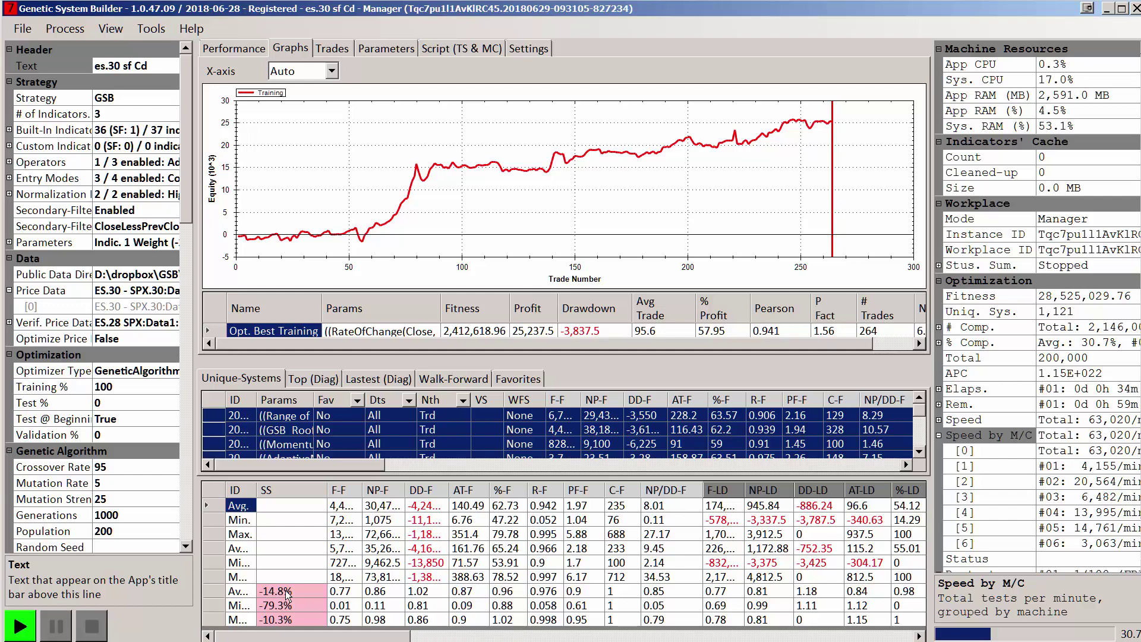
In the es.30 sf Cd manager, choose ES.25 SPX to ES.29 SPX and ES.31 SPX to ES.35 SPX as the verification price data
click(344, 419)
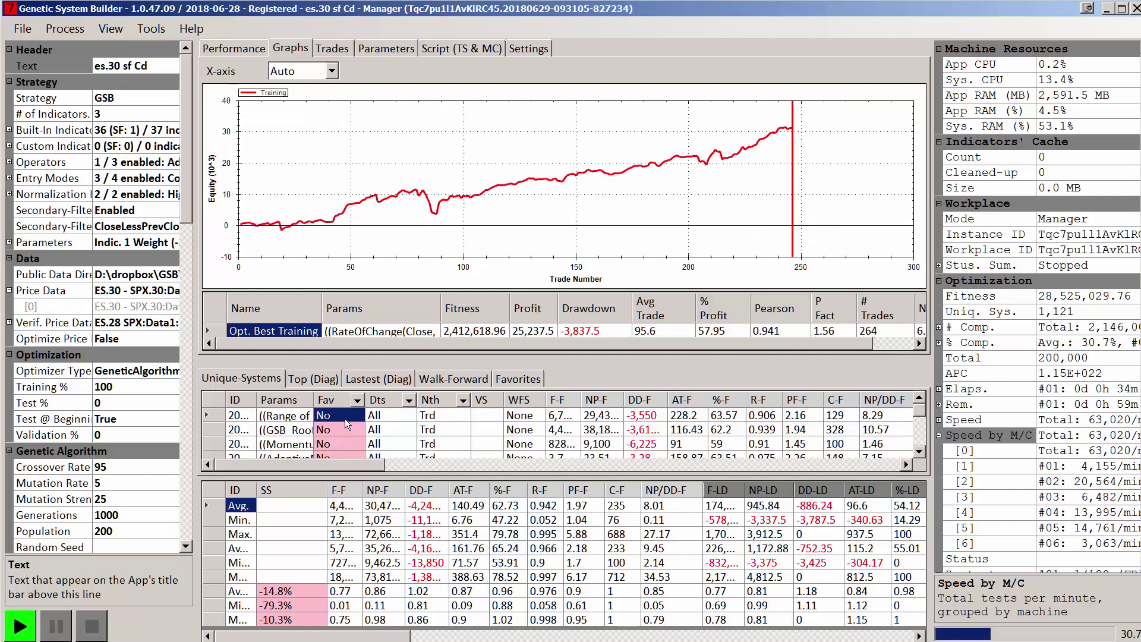
click(50, 322)
click(176, 322)
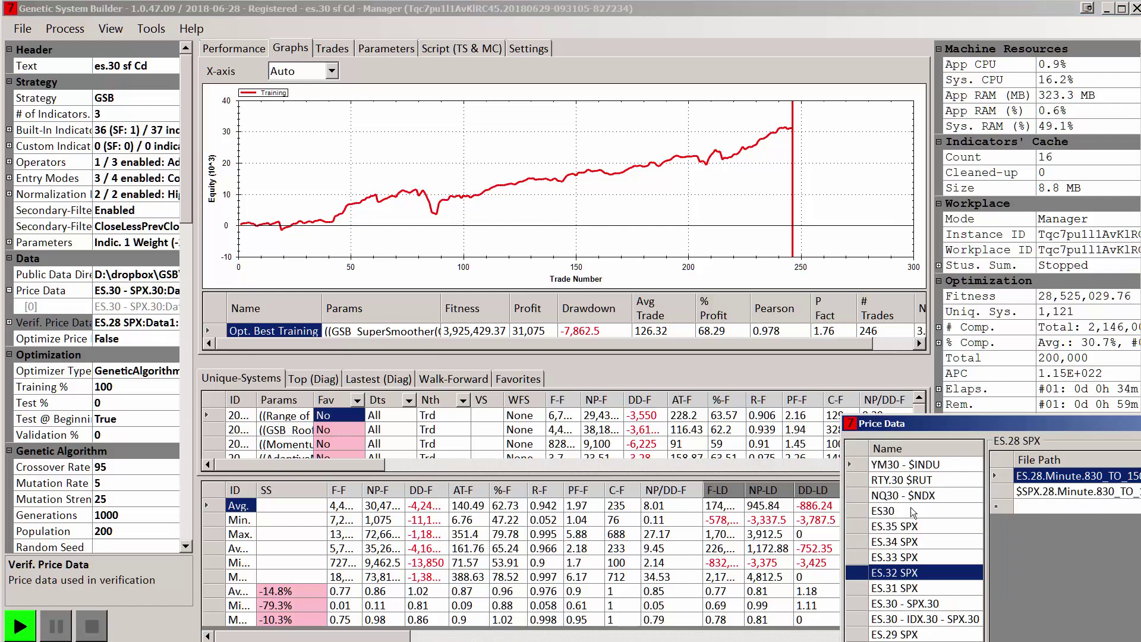
drag(892, 530, 904, 590)
ctrl+click(902, 635)
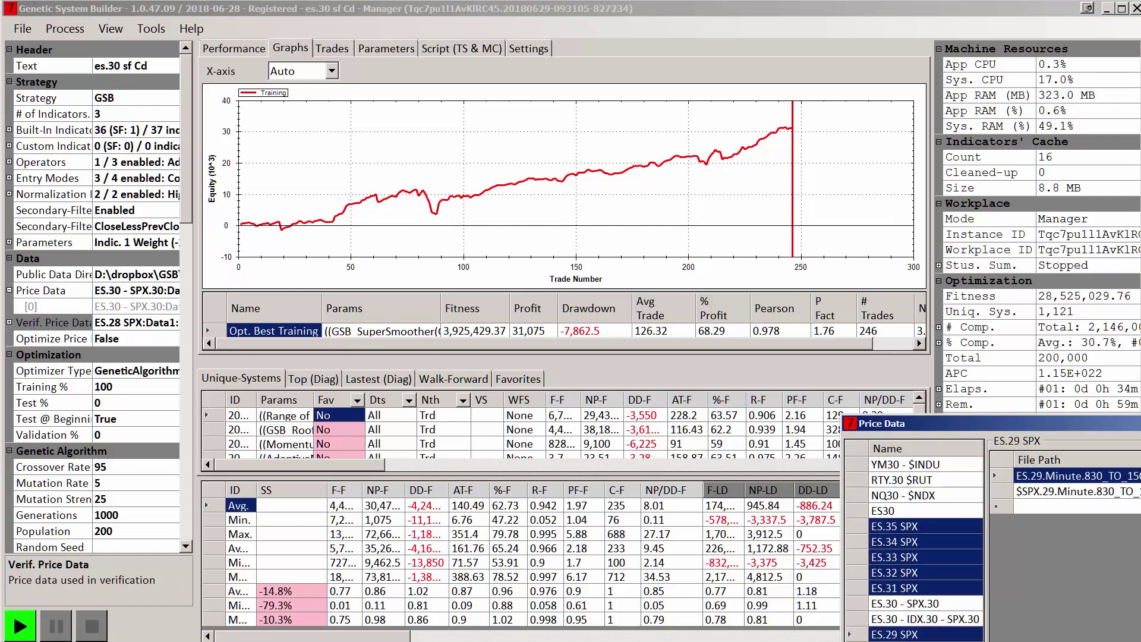
drag(902, 639, 902, 641)
key(Return)
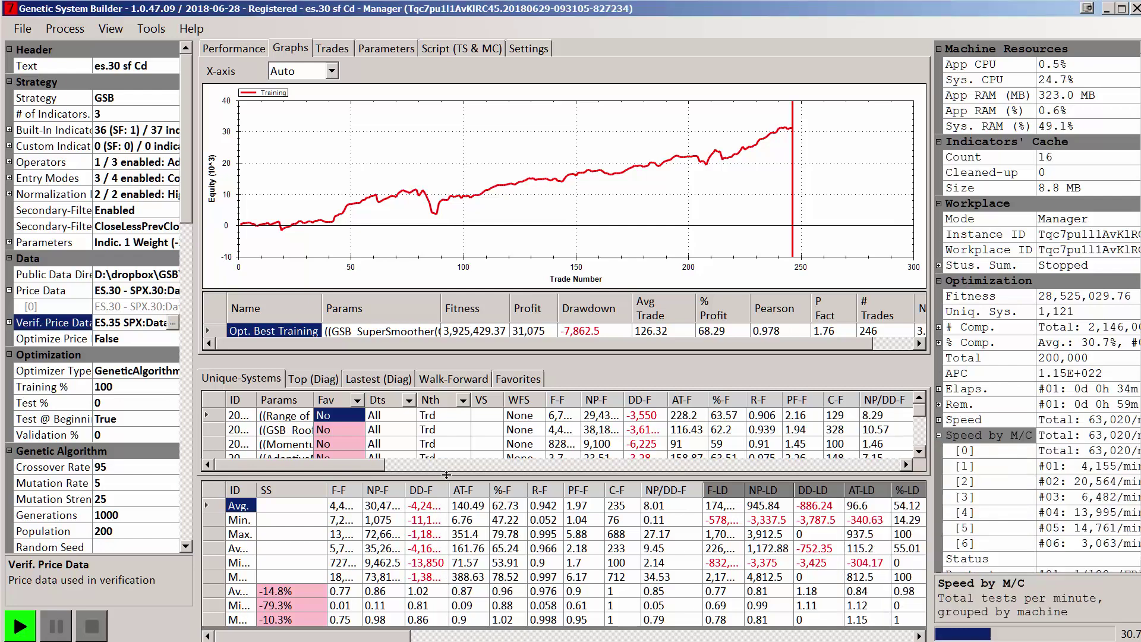
Verify the first unique system against the verification price data and view its equity curves and verification score
right_click(441, 415)
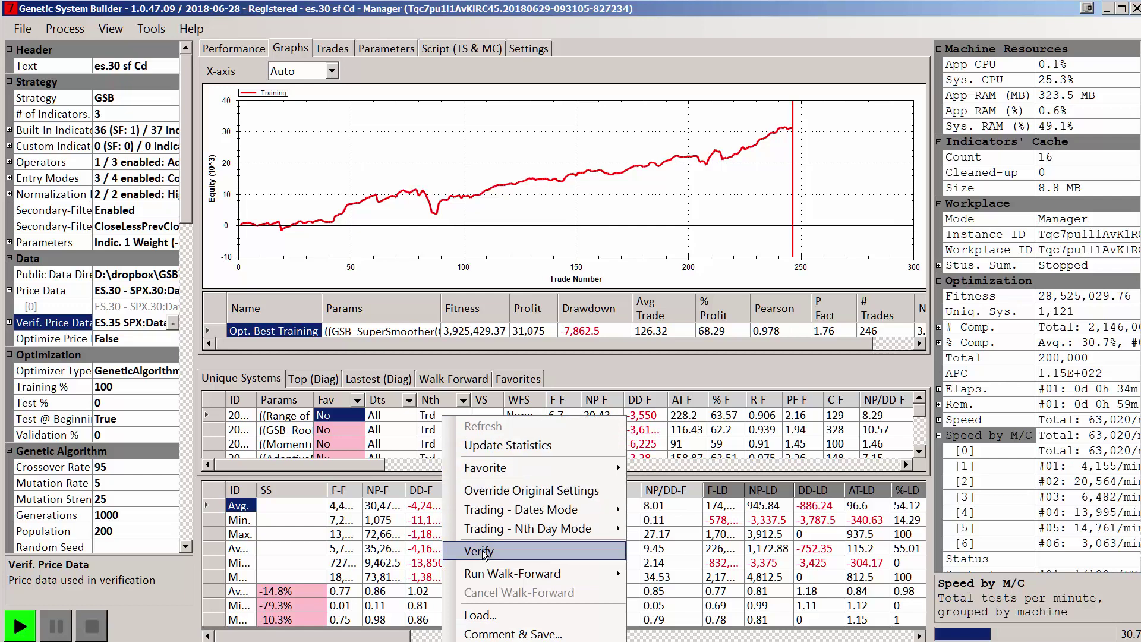
click(483, 555)
click(445, 414)
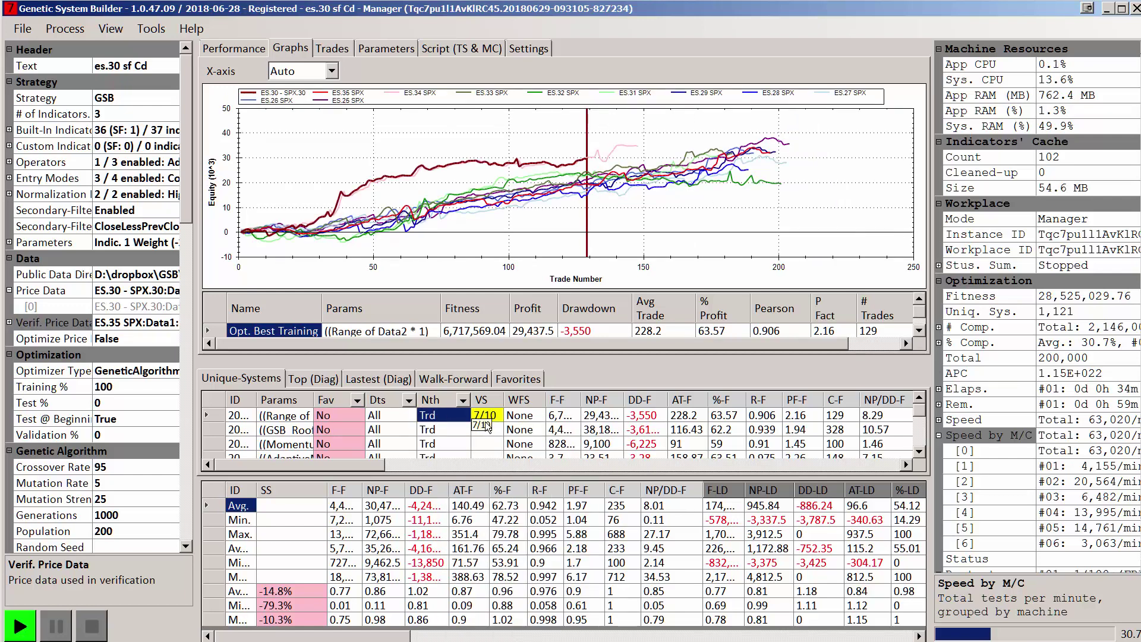
Examine the verification performance filter in the application settings
click(152, 31)
click(179, 51)
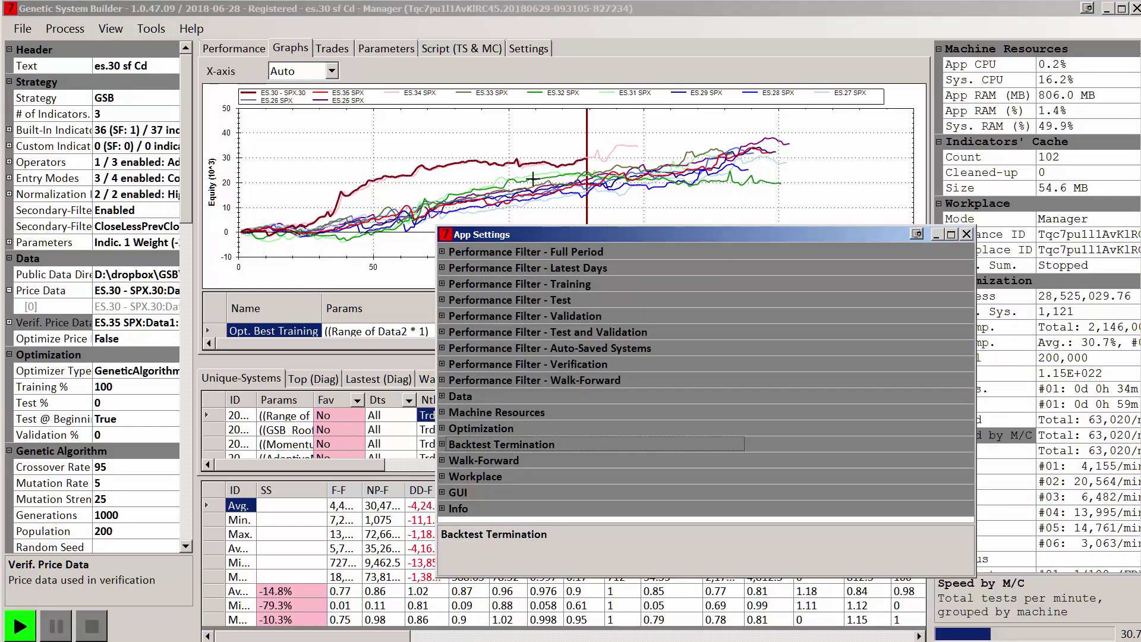
double_click(566, 363)
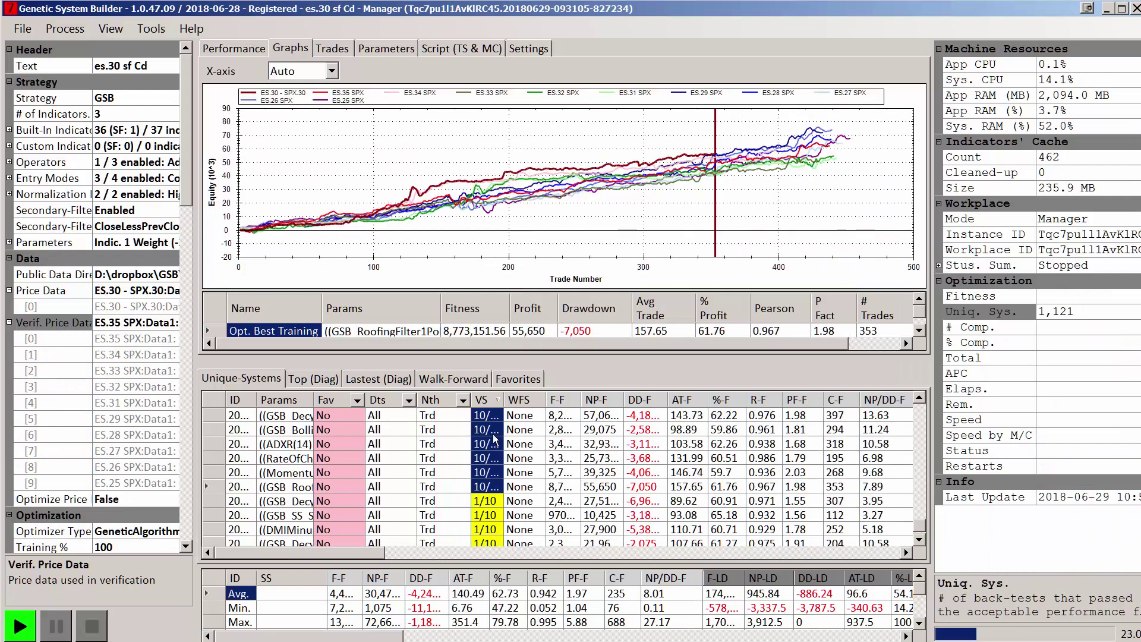
Mark the selected systems with a 10/10 verification score as Excellent favorites and those with 0/10 as Good favorites
right_click(493, 438)
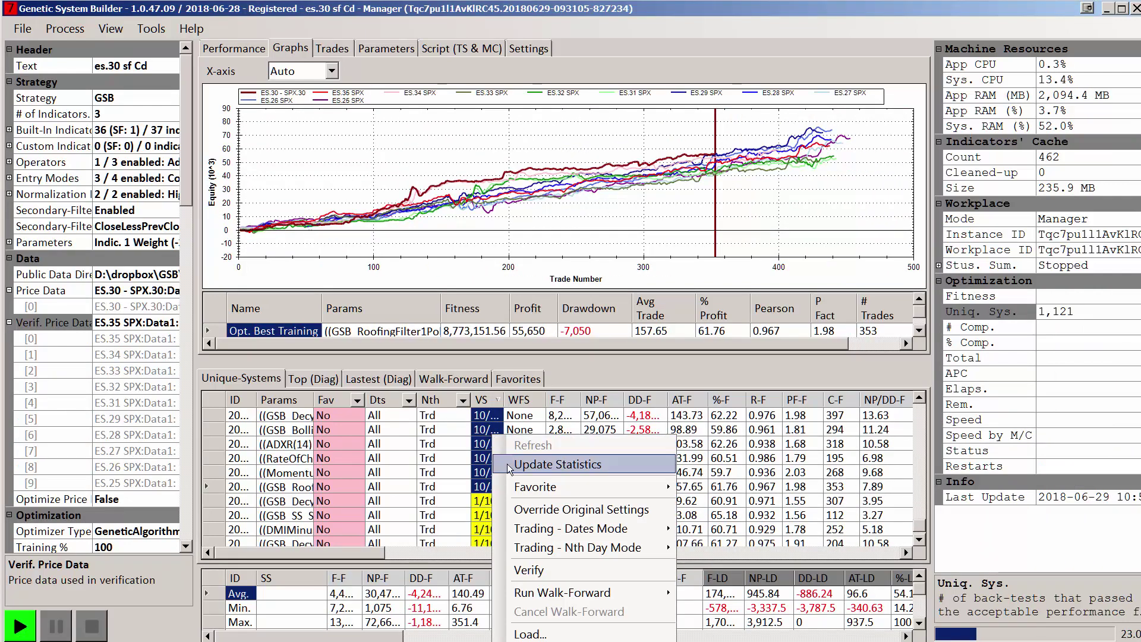
mouse_move(582, 486)
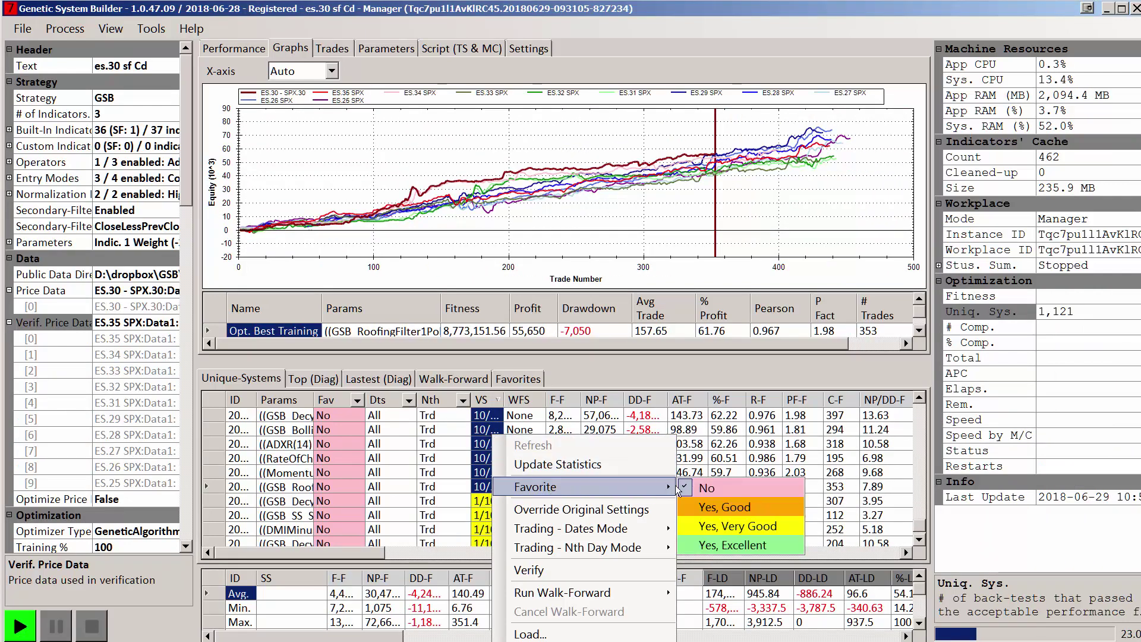
click(722, 547)
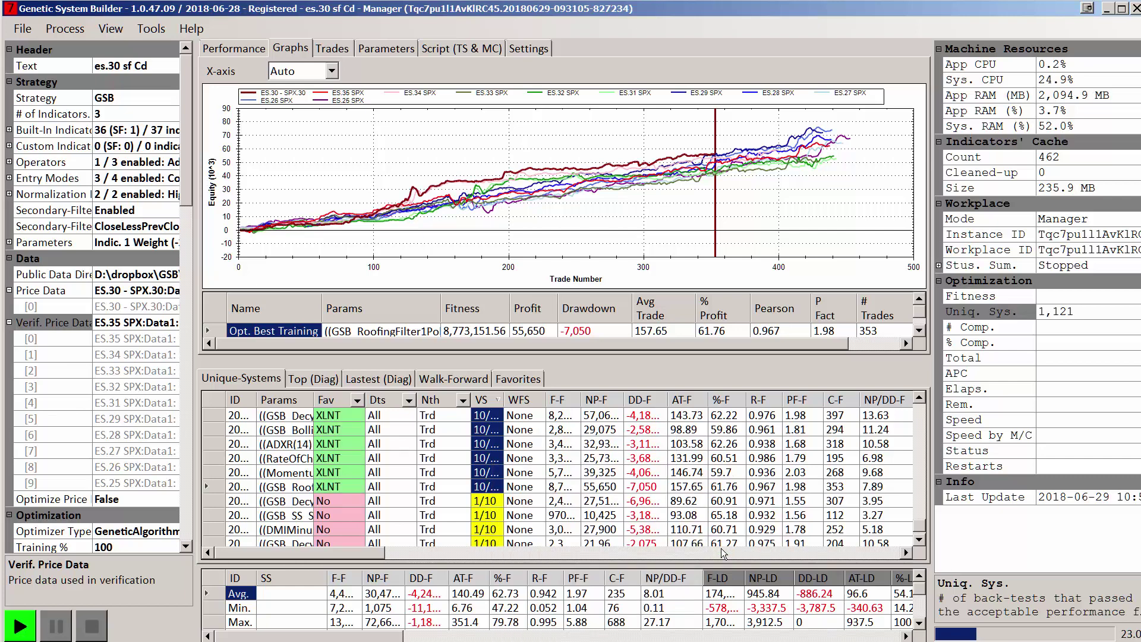
click(550, 383)
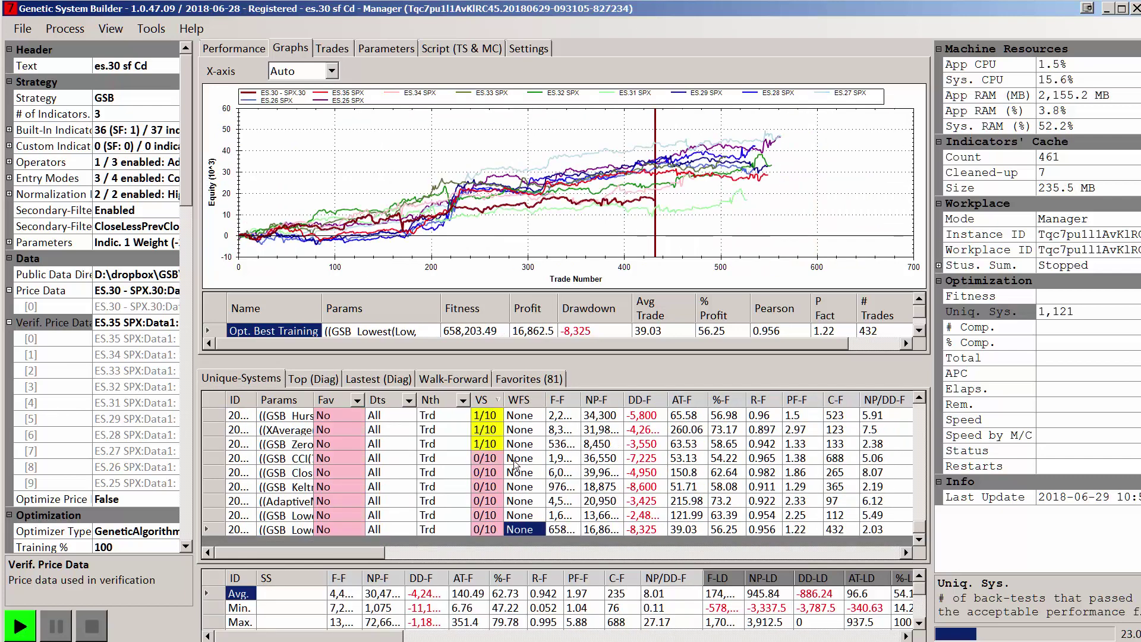
shift+click(515, 459)
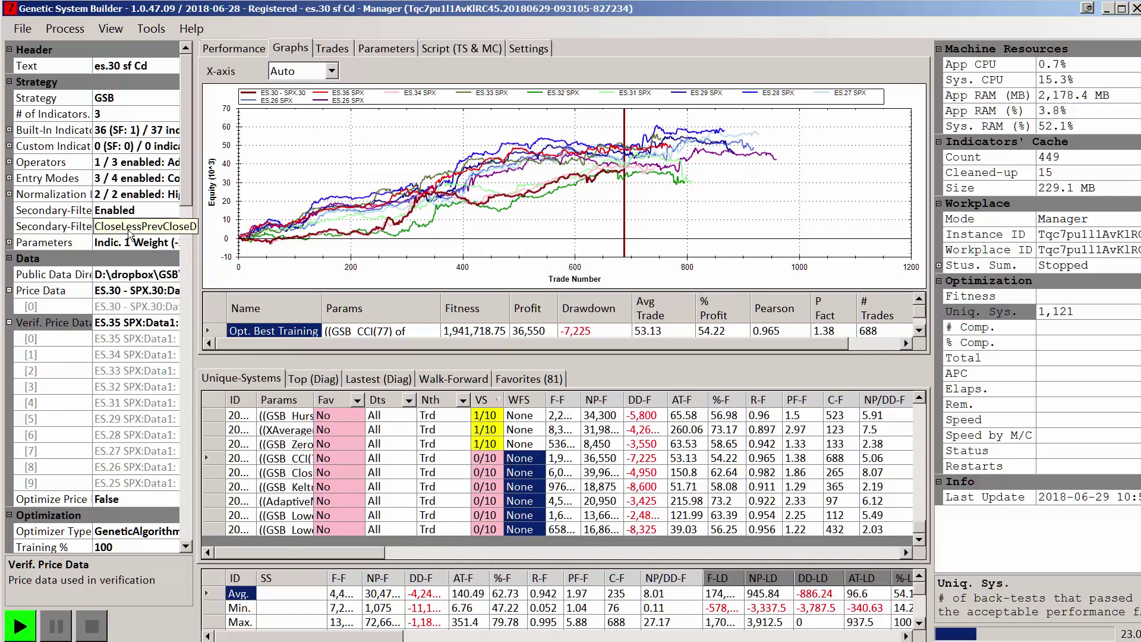
Set both the price data and the verification price data to YM30 - $INDU, RTY.30 $RUT, NQ30 - $NDX and EMD.30 $IDX.X
click(100, 321)
double_click(40, 290)
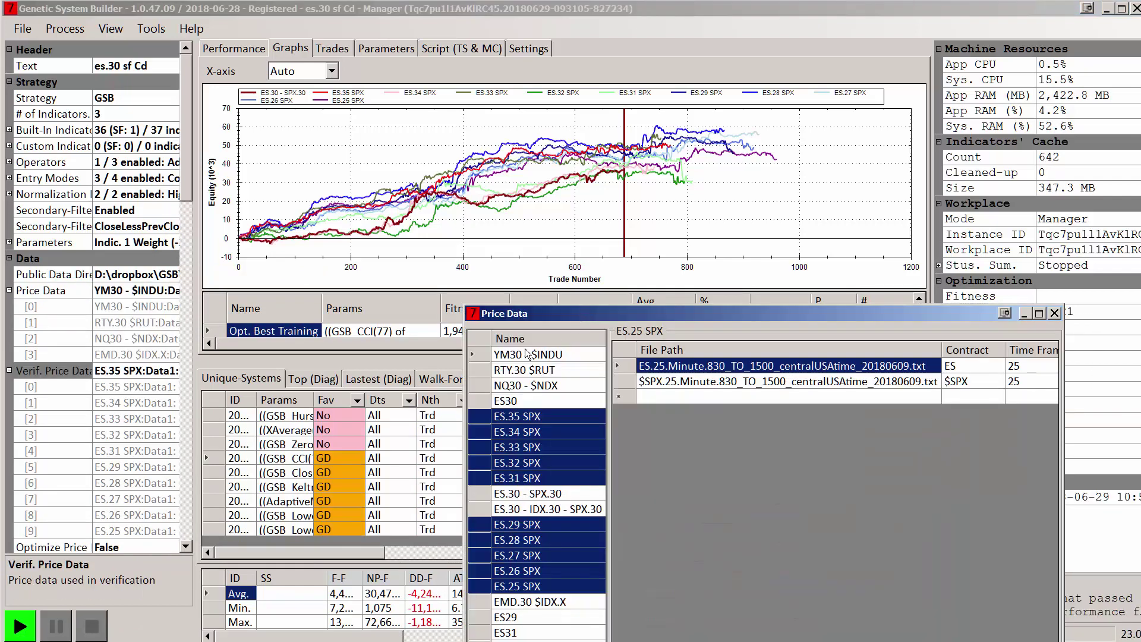
ctrl+click(520, 602)
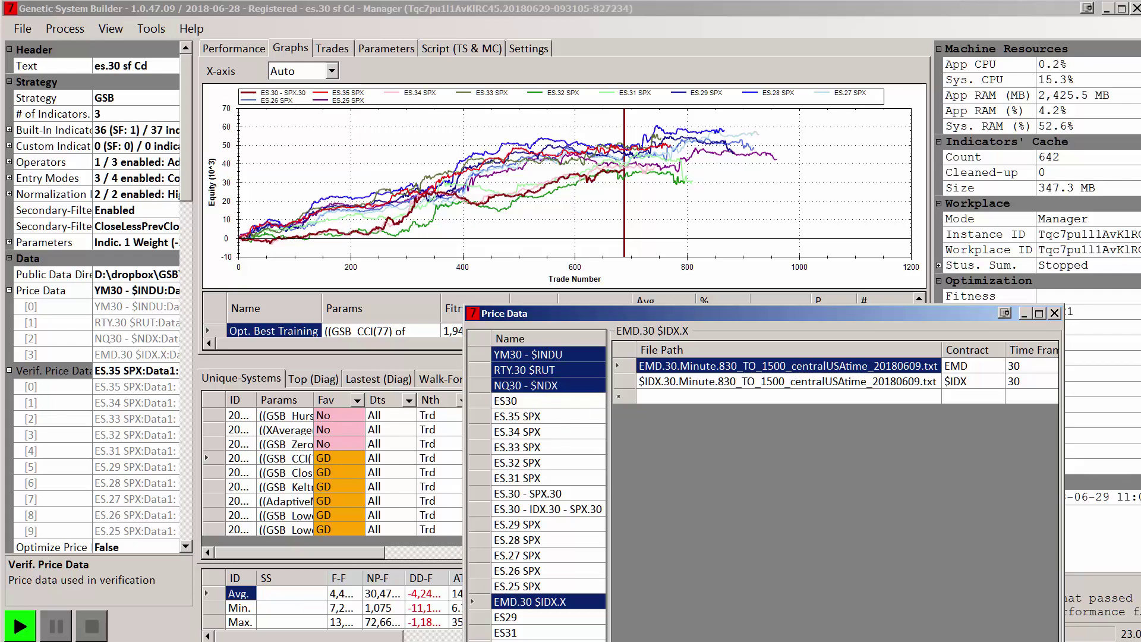
key(Return)
Verify the selected Good favorites against the four index-market price data sets and view their equity curves one by one
right_click(514, 481)
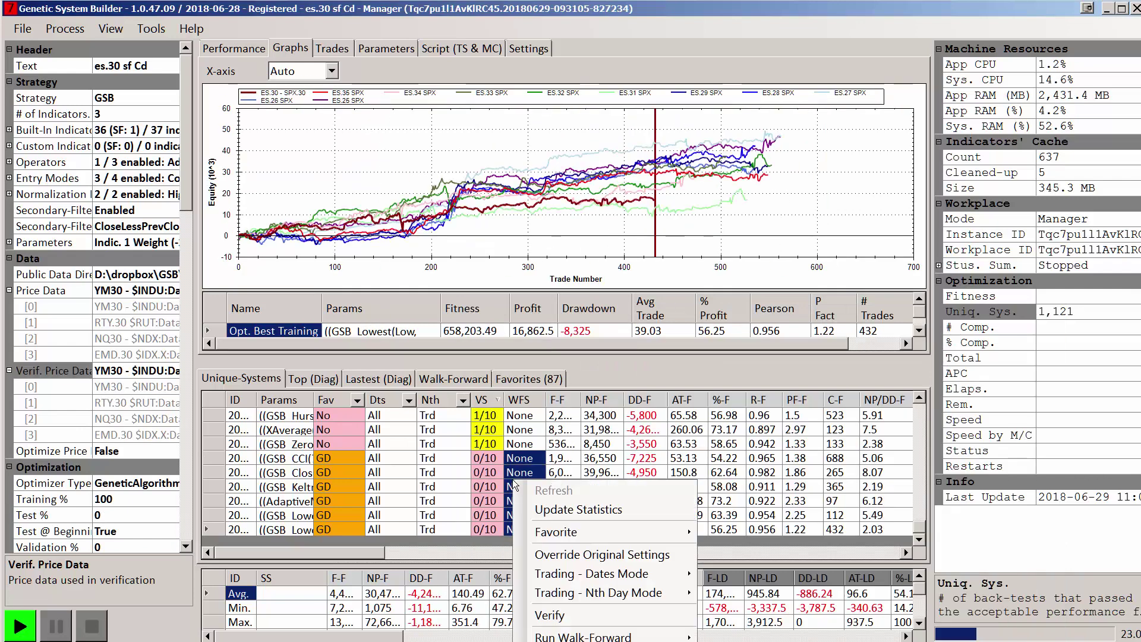
click(551, 615)
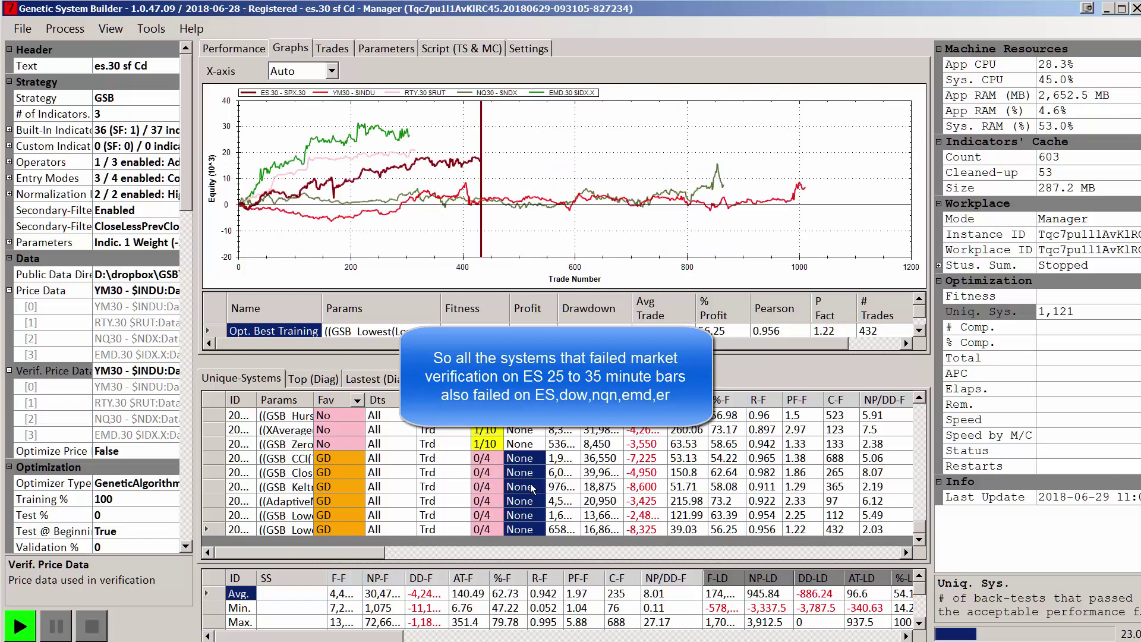
click(491, 459)
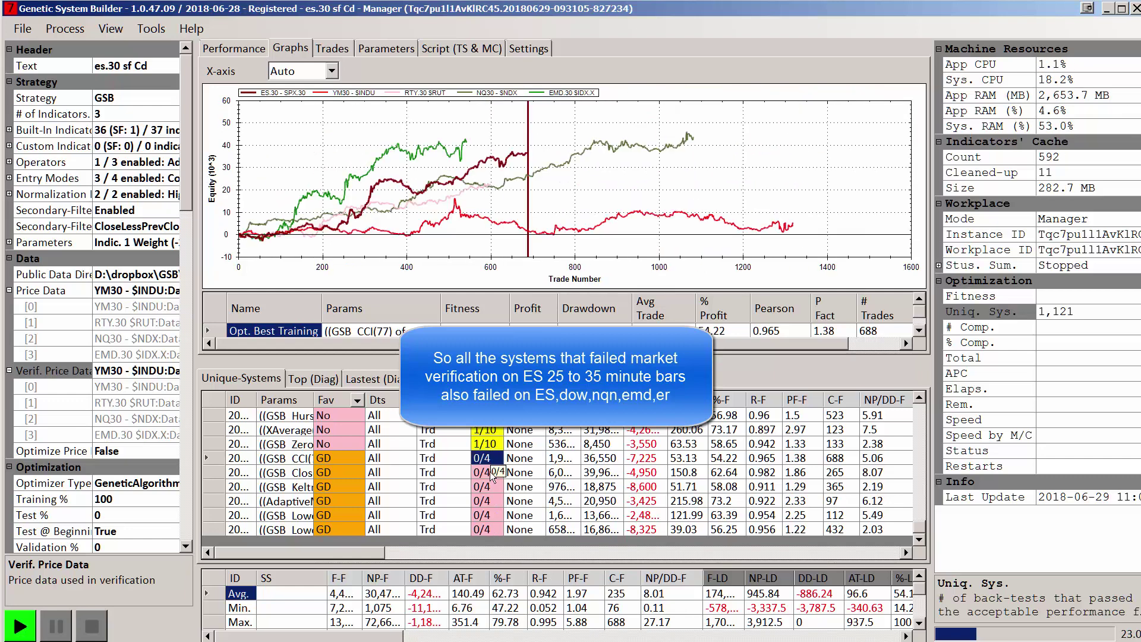
click(490, 472)
click(487, 485)
click(488, 501)
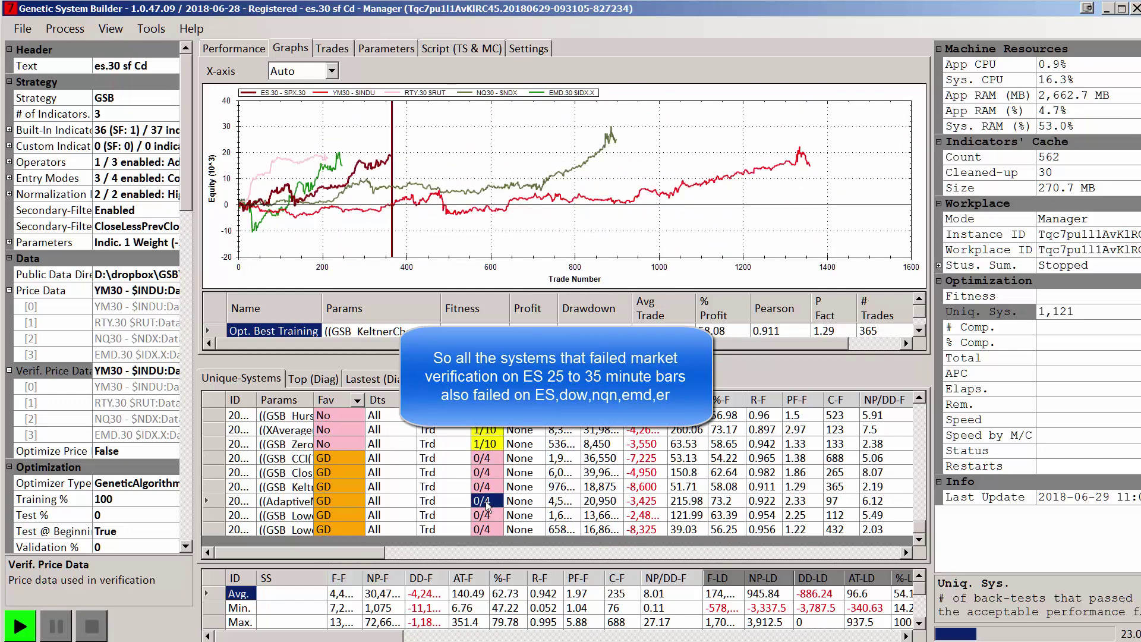
click(486, 528)
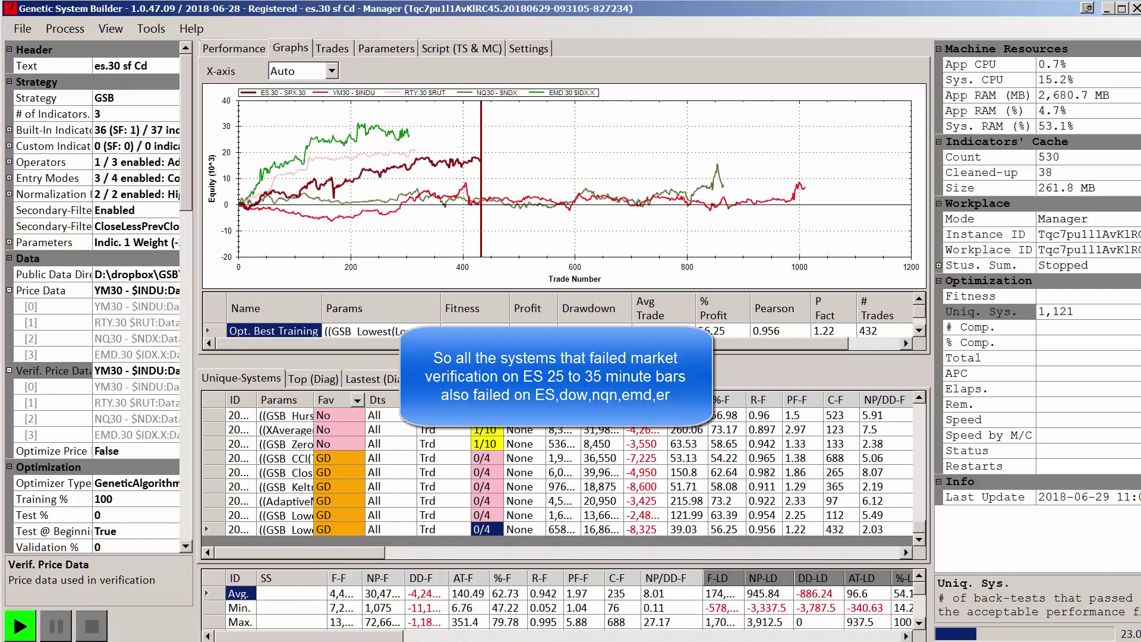
Verify all systems in the favorites list against the index markets and view the equity curves of the highest-scoring one
click(527, 445)
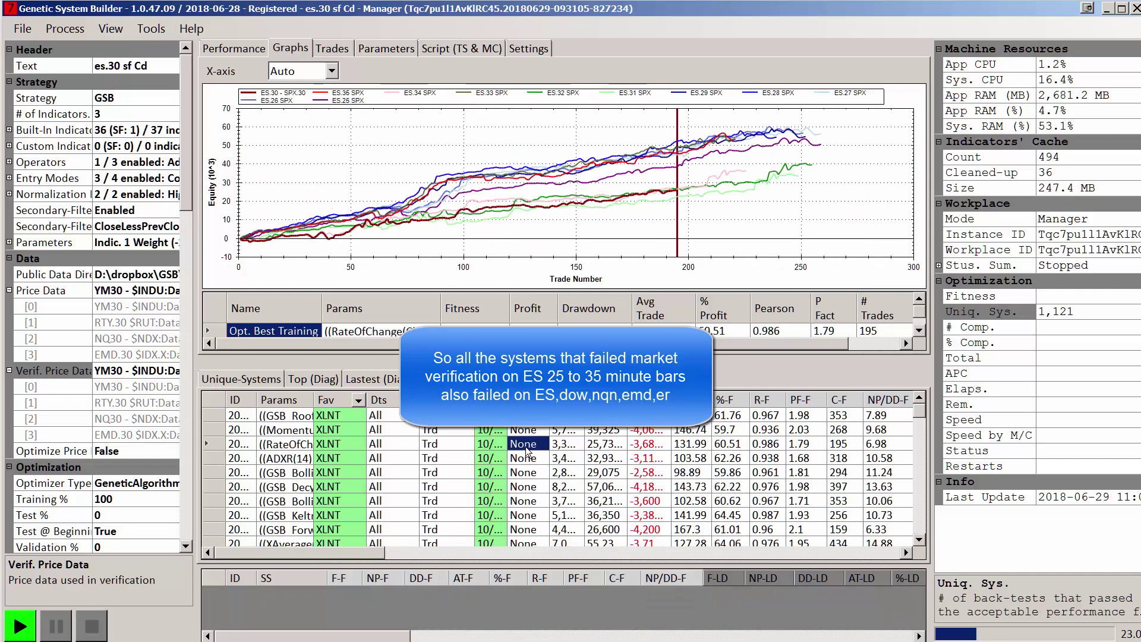
key(ctrl+a)
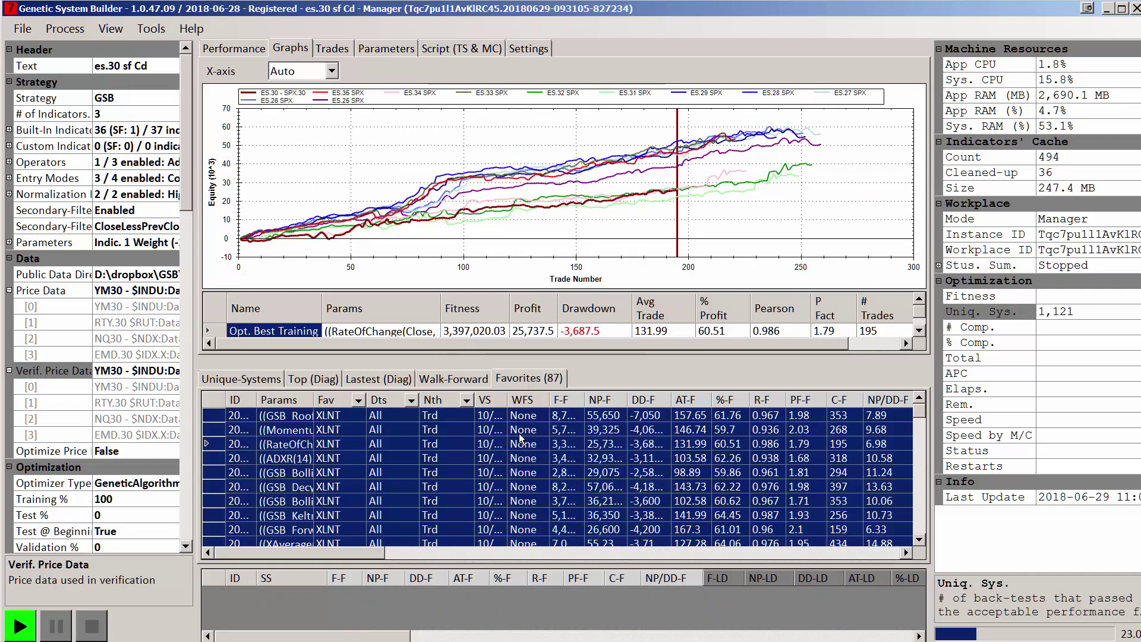
right_click(519, 435)
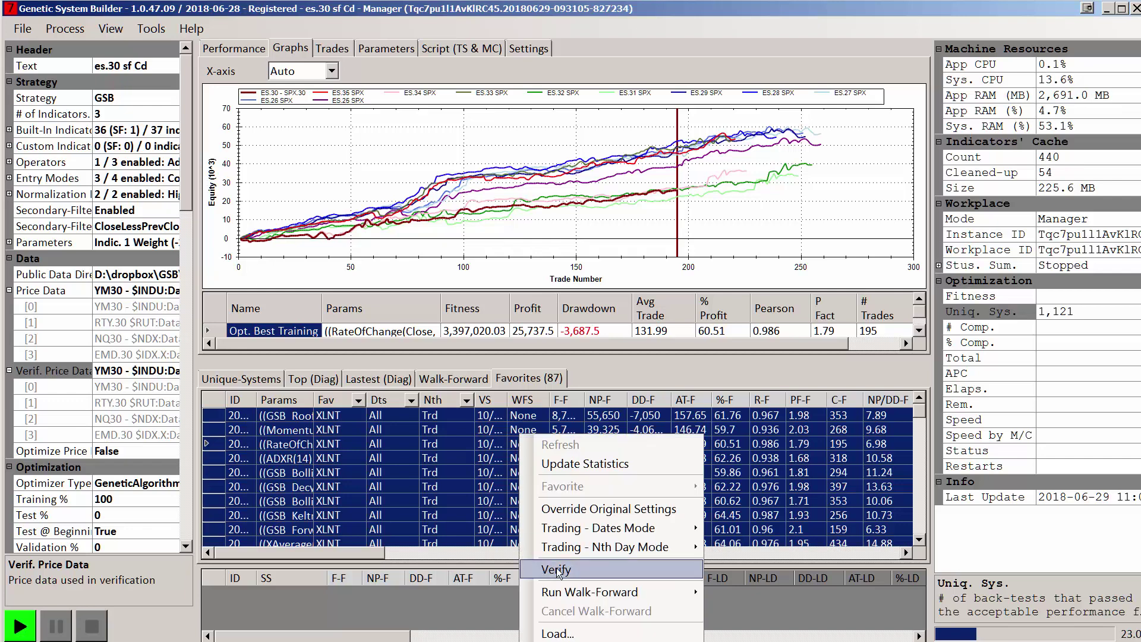
click(699, 571)
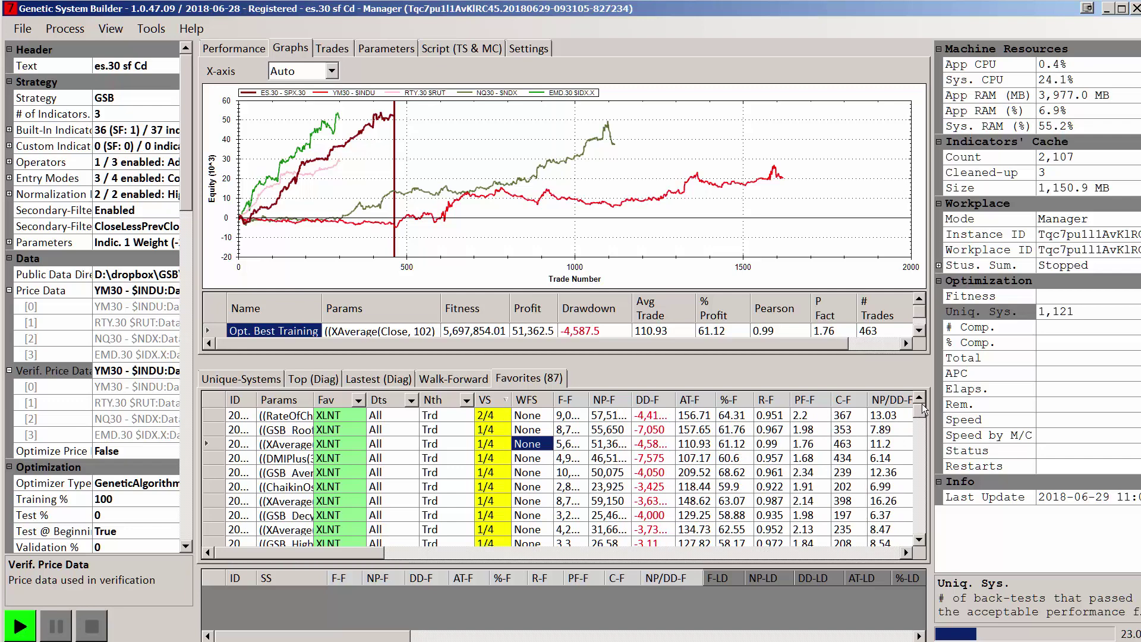
mouse_move(922, 404)
mouse_down()
mouse_move(940, 532)
mouse_move(937, 411)
mouse_up()
click(492, 416)
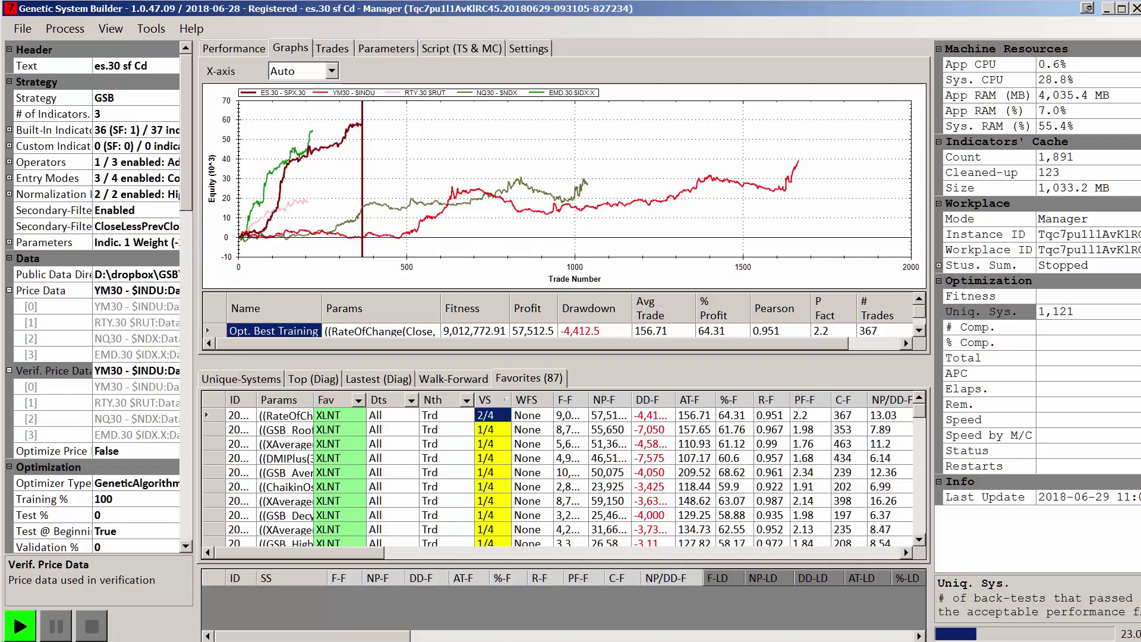
Switch to the es.30 ga manager and set its verification price data to ES.35 through ES.31 SPX and ES.29 through ES.25 SPX
key(alt+Tab)
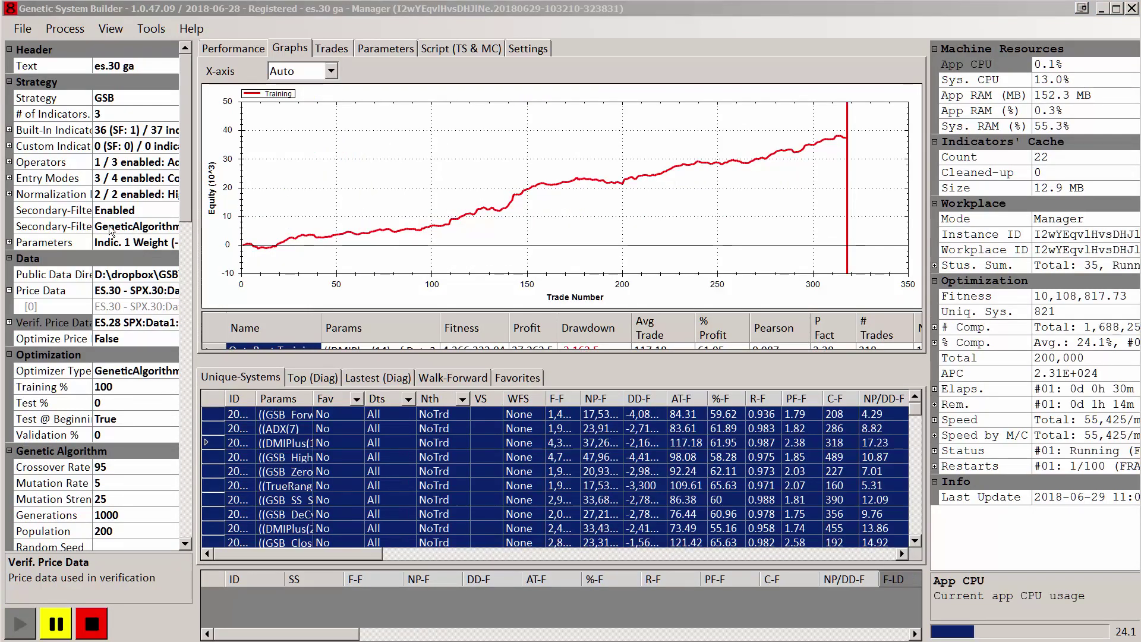
click(394, 447)
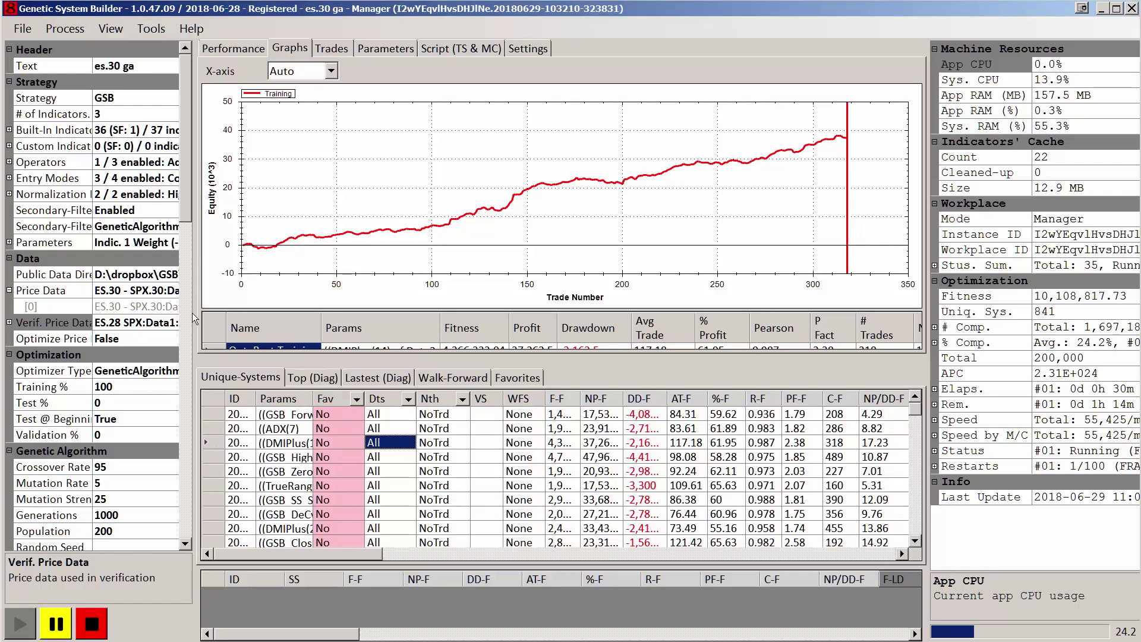
click(173, 322)
click(173, 323)
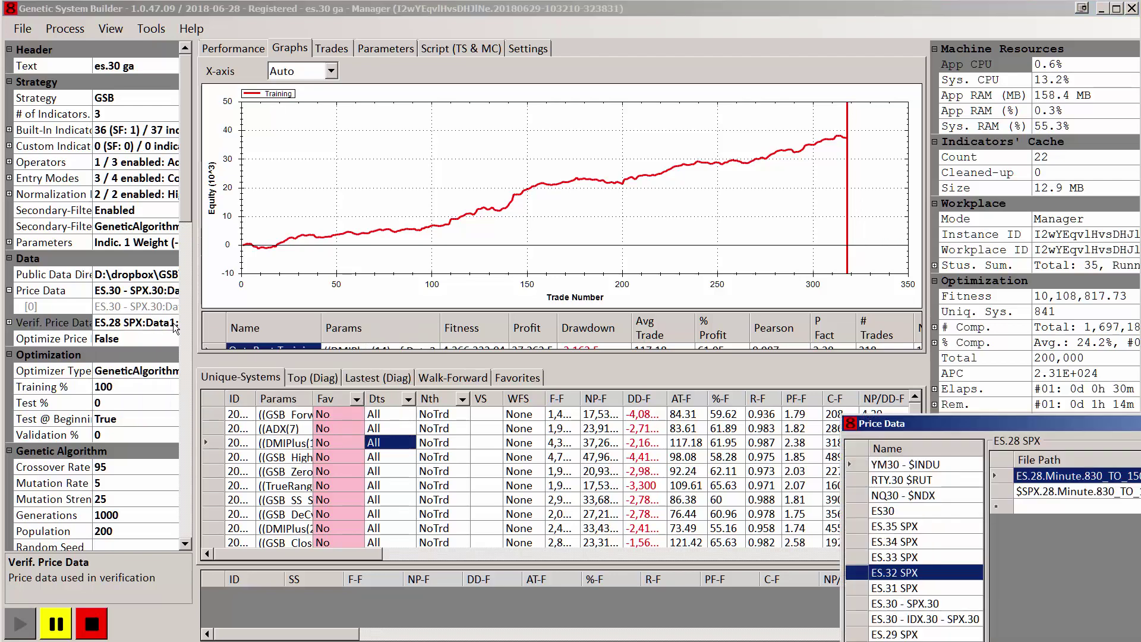
click(900, 528)
shift+click(522, 371)
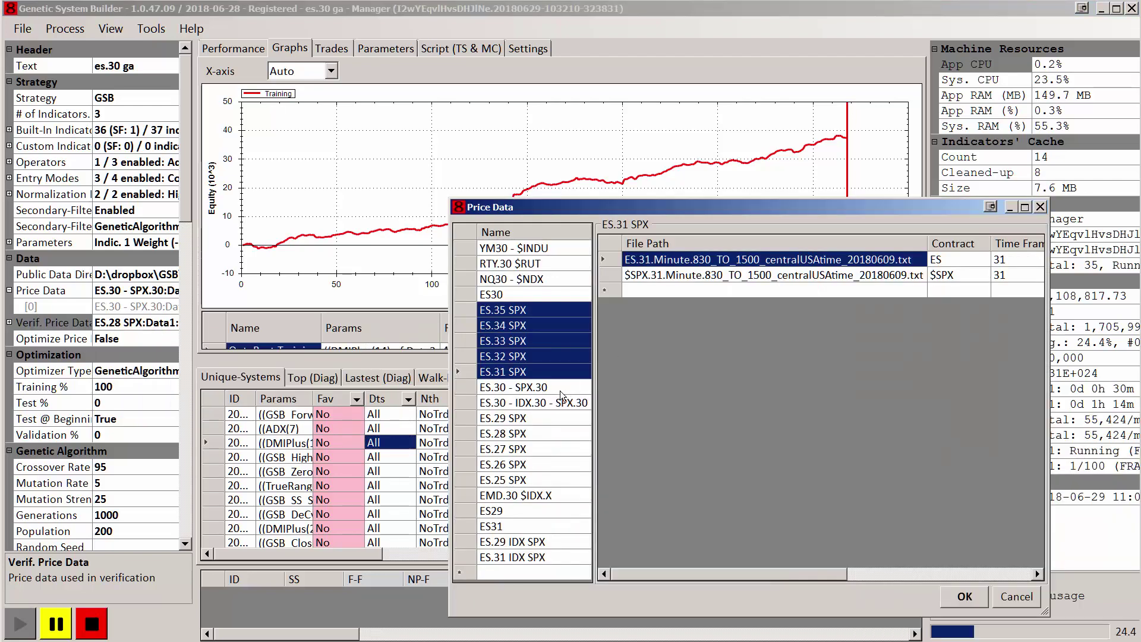
ctrl+click(516, 418)
ctrl+click(515, 433)
ctrl+click(516, 450)
ctrl+click(519, 465)
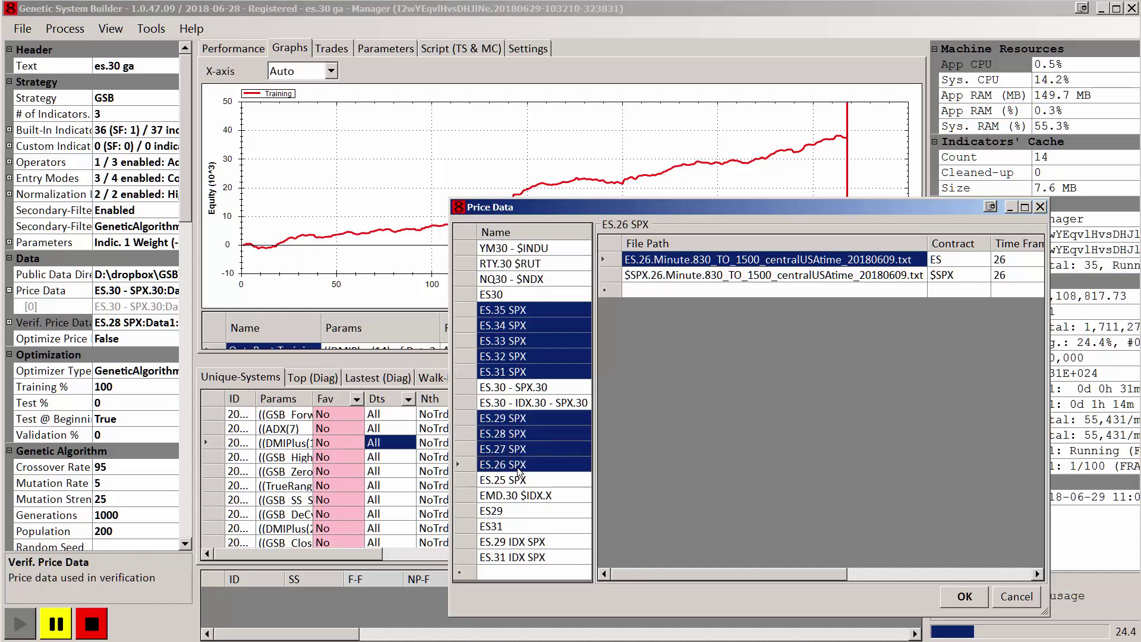
ctrl+click(521, 480)
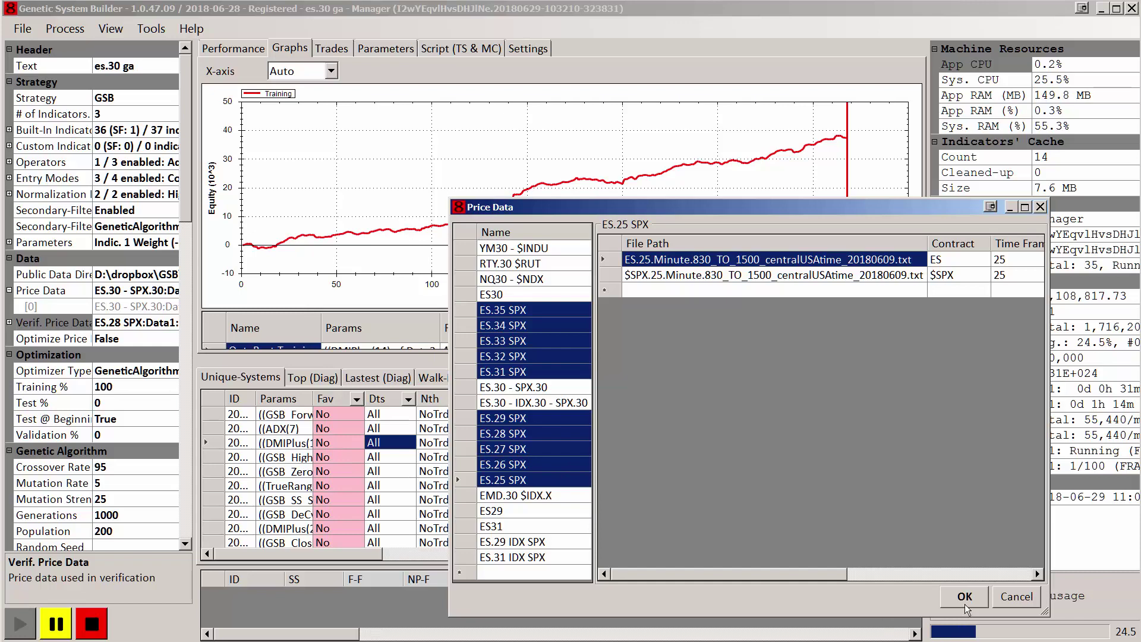
click(964, 596)
Verify all unique systems of es.30 ga on the selected bar lengths and sort them by verification score
click(437, 486)
key(ctrl+a)
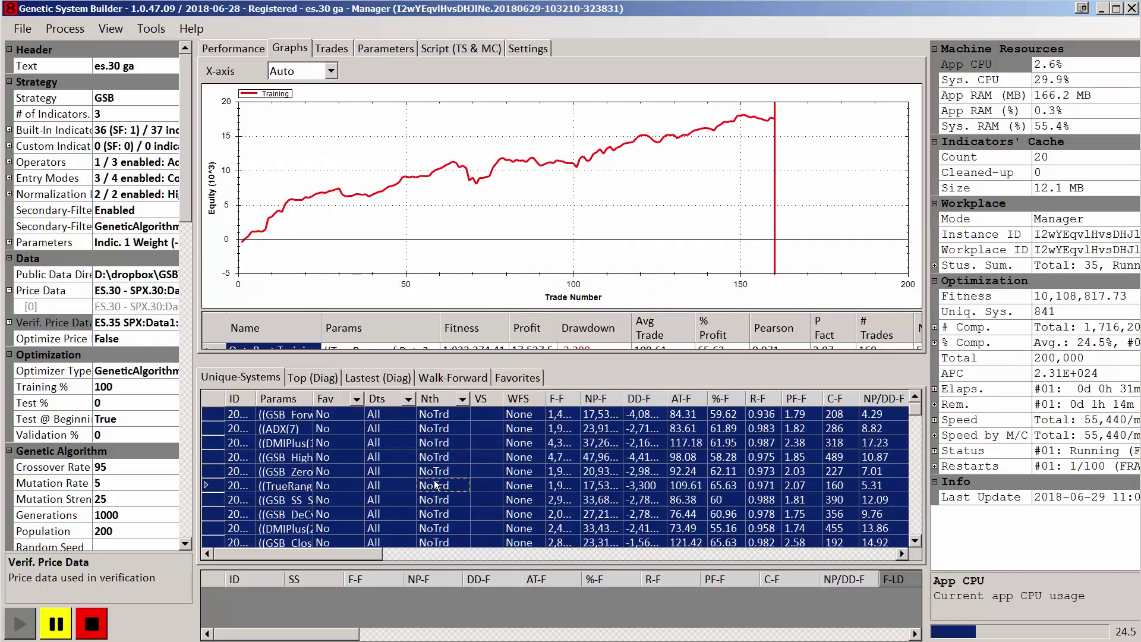
right_click(438, 480)
mouse_move(459, 590)
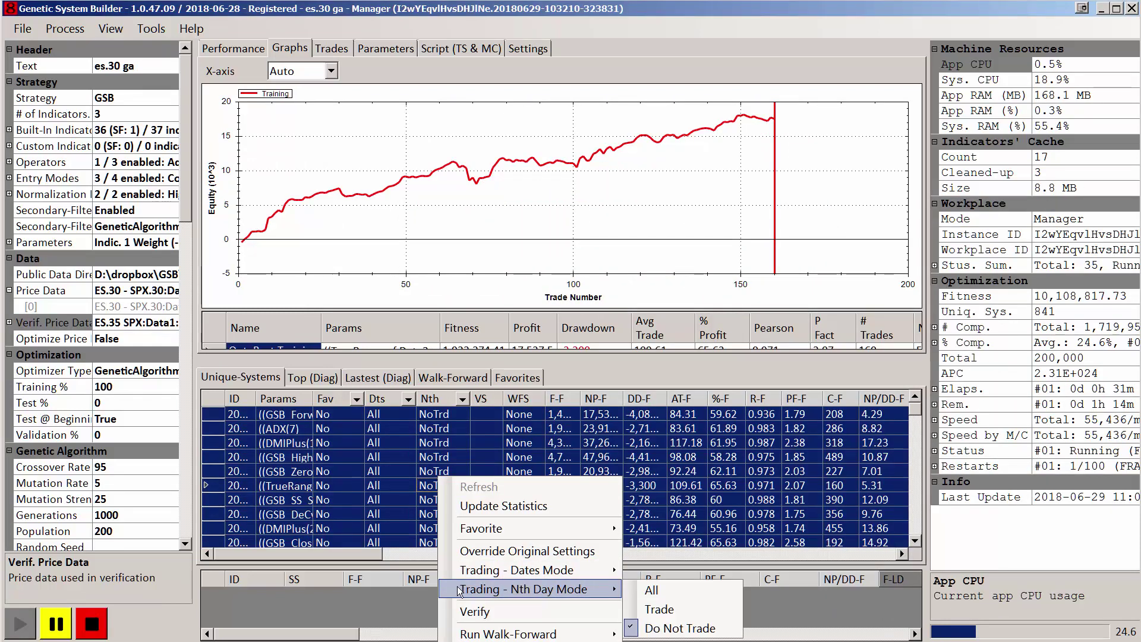
click(606, 612)
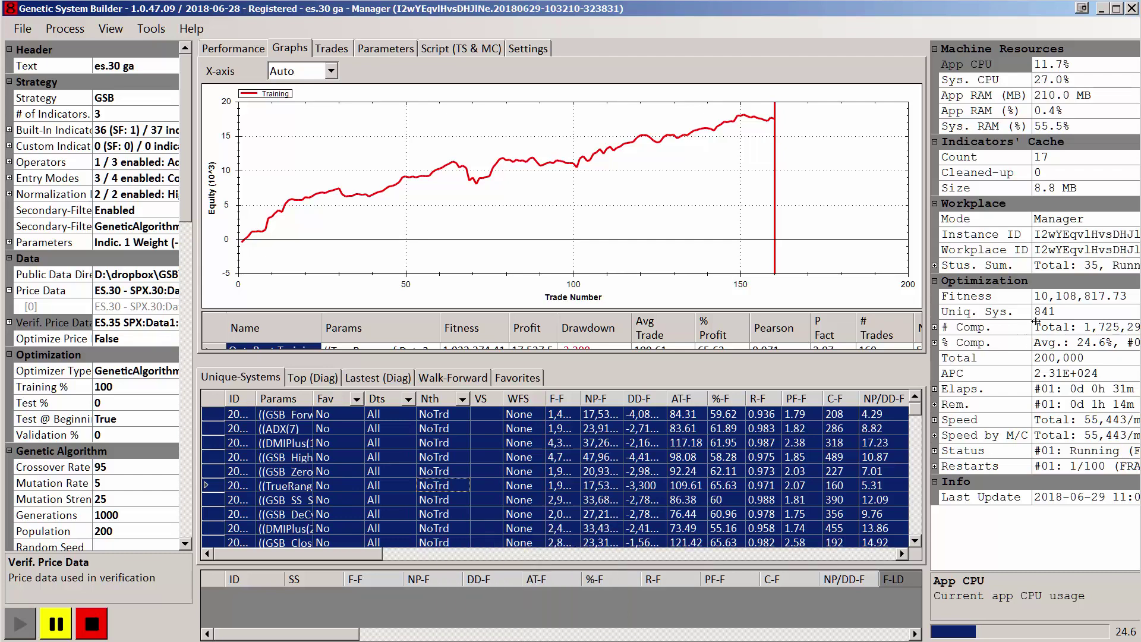
click(1061, 312)
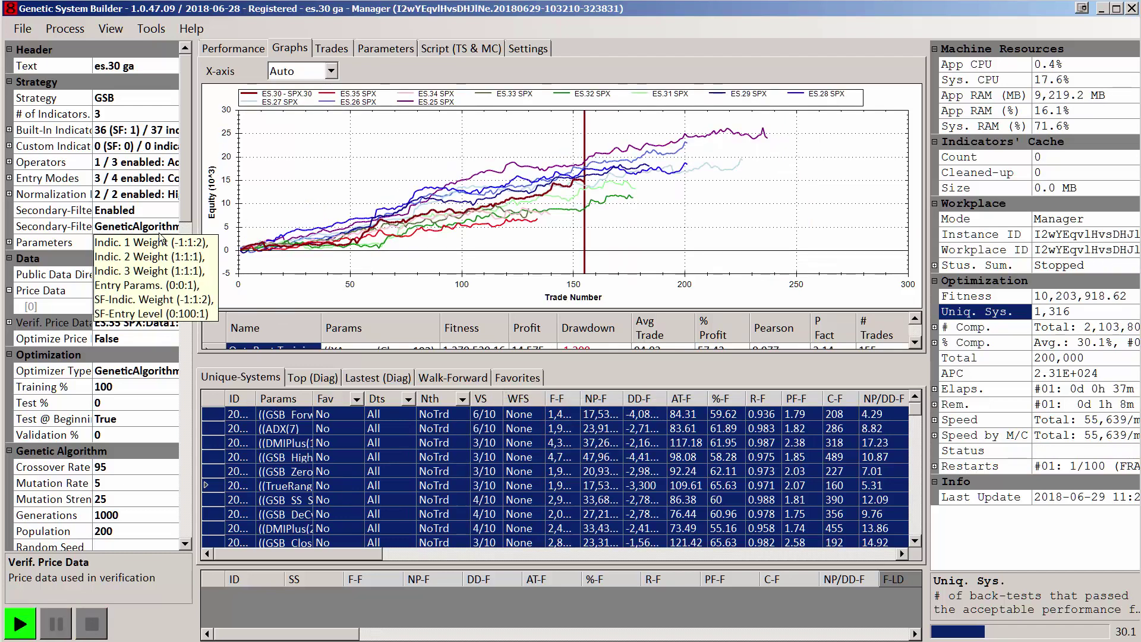
click(484, 399)
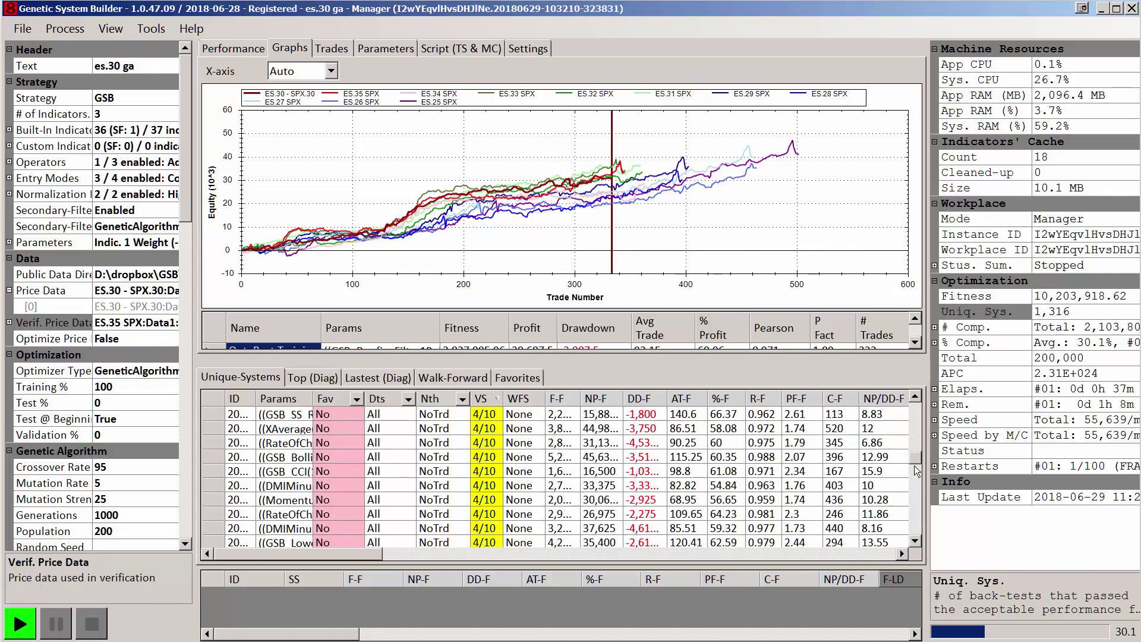
Mark all unique systems with a 10/10 verification score as Excellent favorites
drag(916, 415, 915, 494)
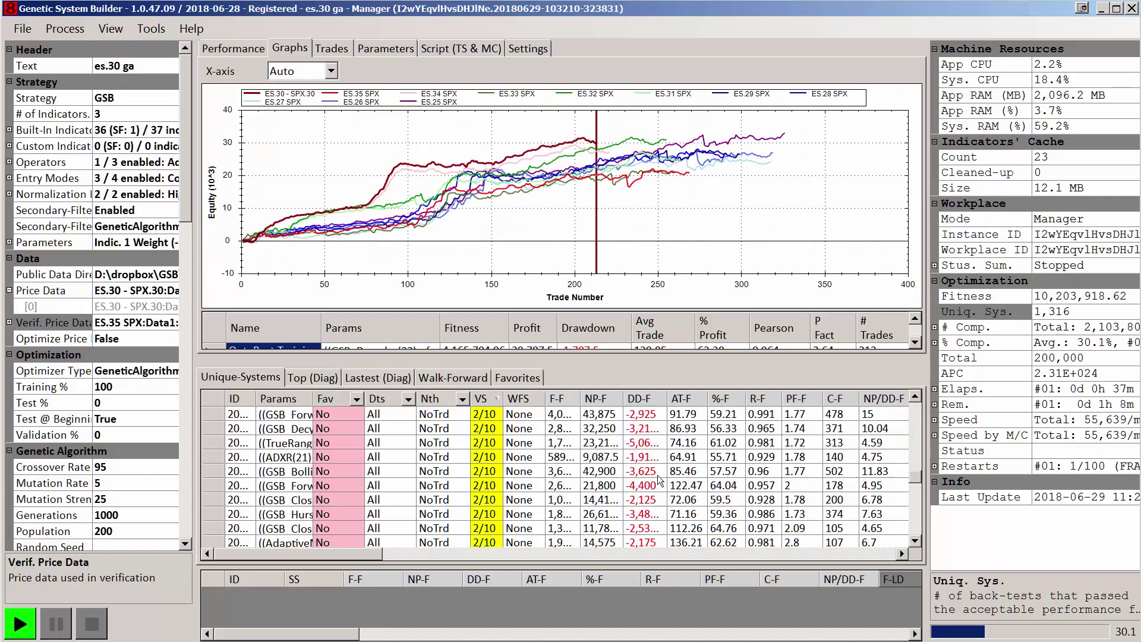
scroll(659, 480, down, 1)
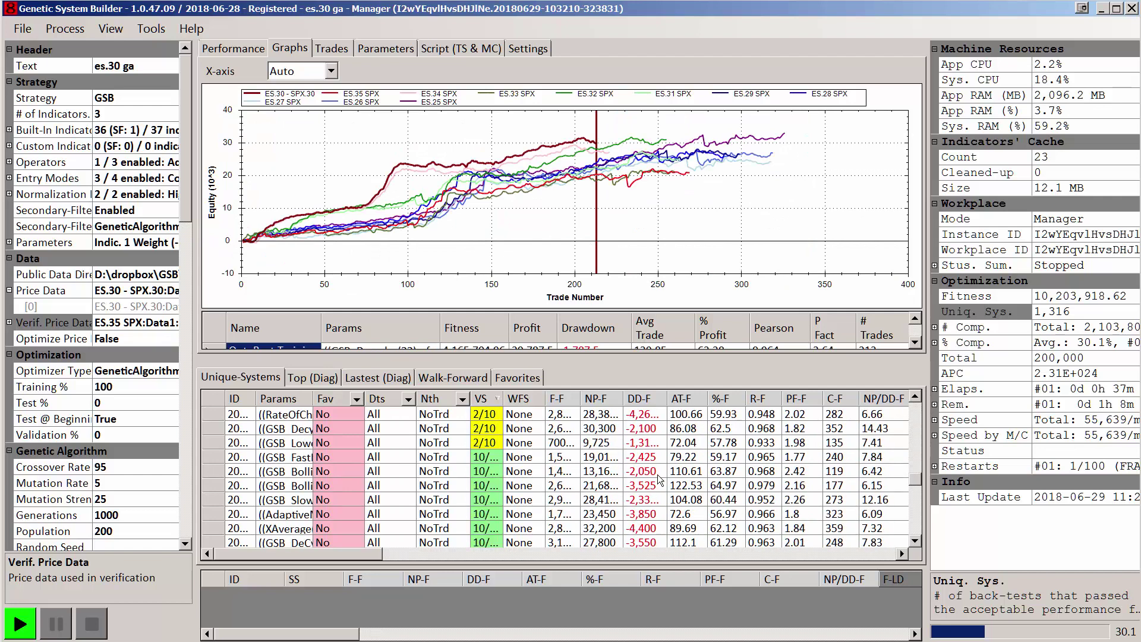
click(510, 458)
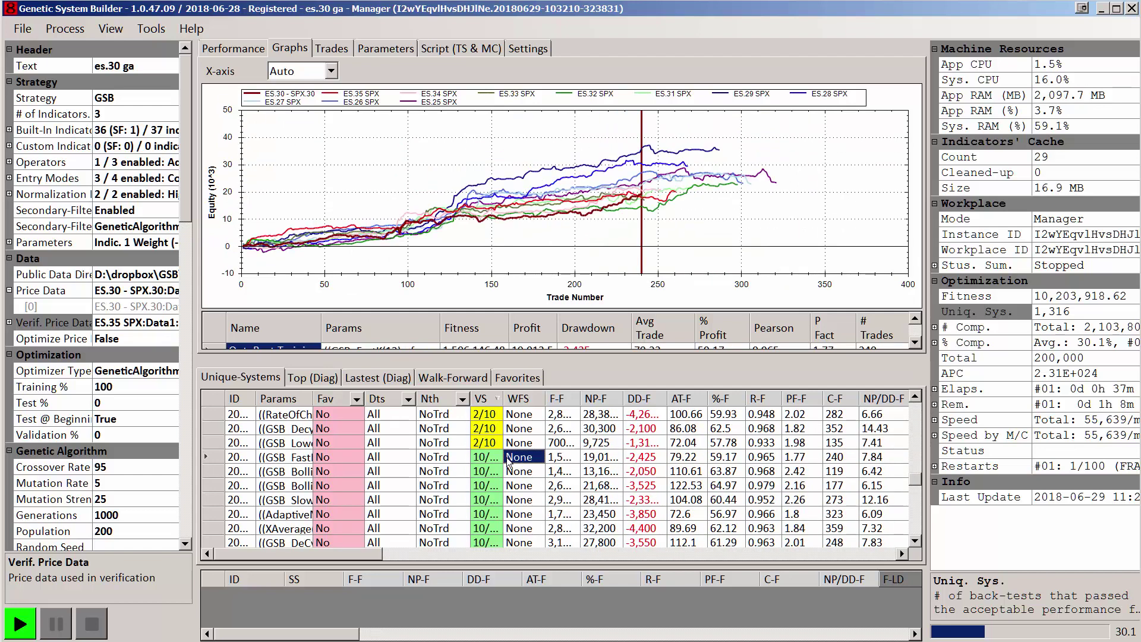
key(shift+Down)
key(shift+Down)
key(shift+Down)
key(shift+Down)
key(shift+Down)
key(shift+Down)
key(shift+Down)
key(shift+Down)
key(shift+Down)
key(shift+Down)
key(shift+Down)
key(shift+Down)
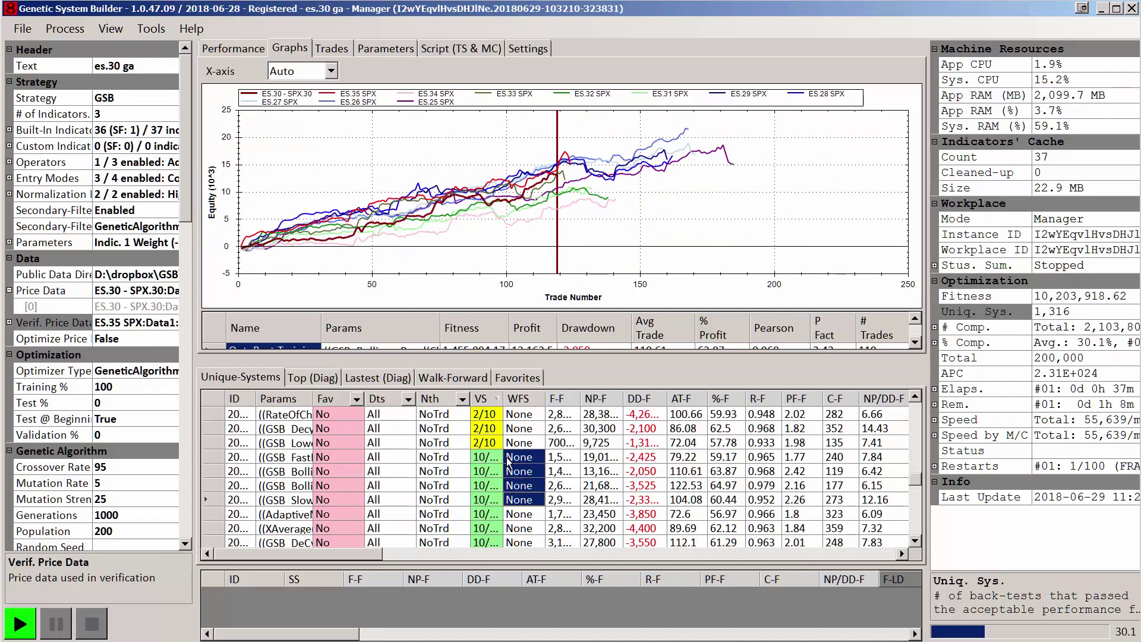
key(shift+Down)
key(shift+Down)
key(shift+Down)
key(shift+Down)
key(shift+Down)
key(shift+Down)
key(shift+Down)
key(shift+Down)
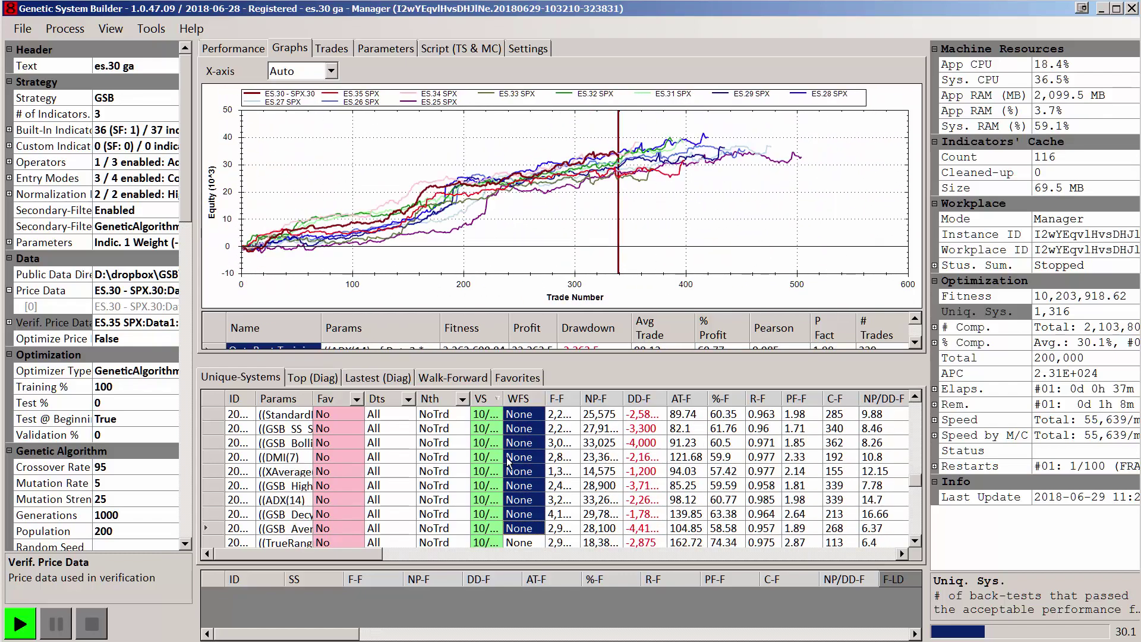
key(shift+Down)
key(shift+Down)
key(shift+Down)
key(shift+Down)
key(shift+Down)
key(shift+Down)
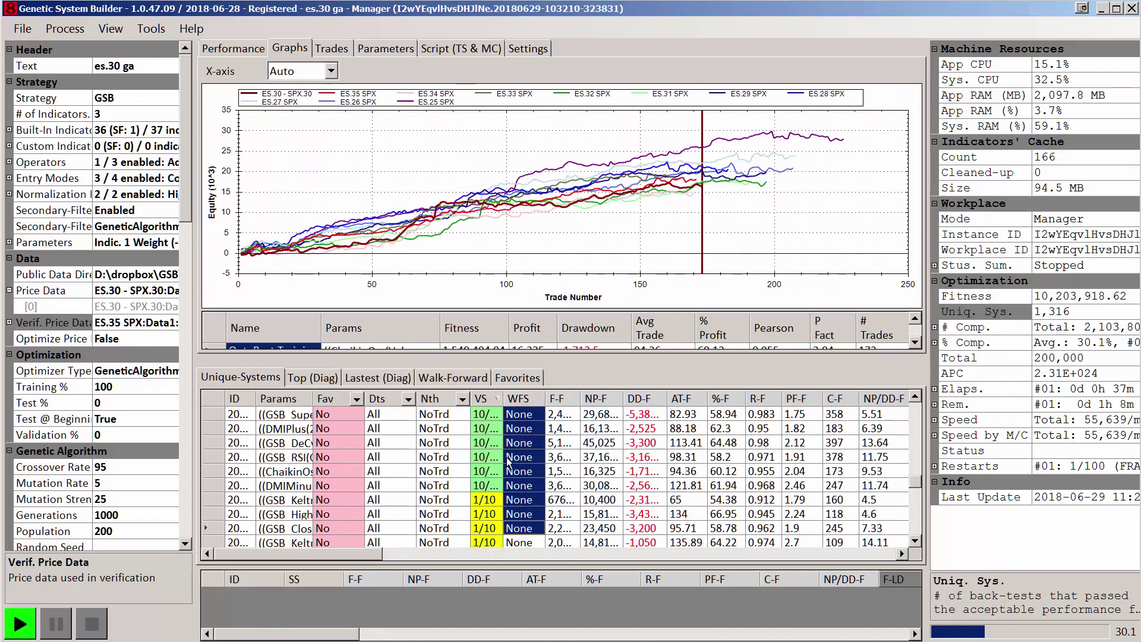
click(525, 416)
right_click(525, 417)
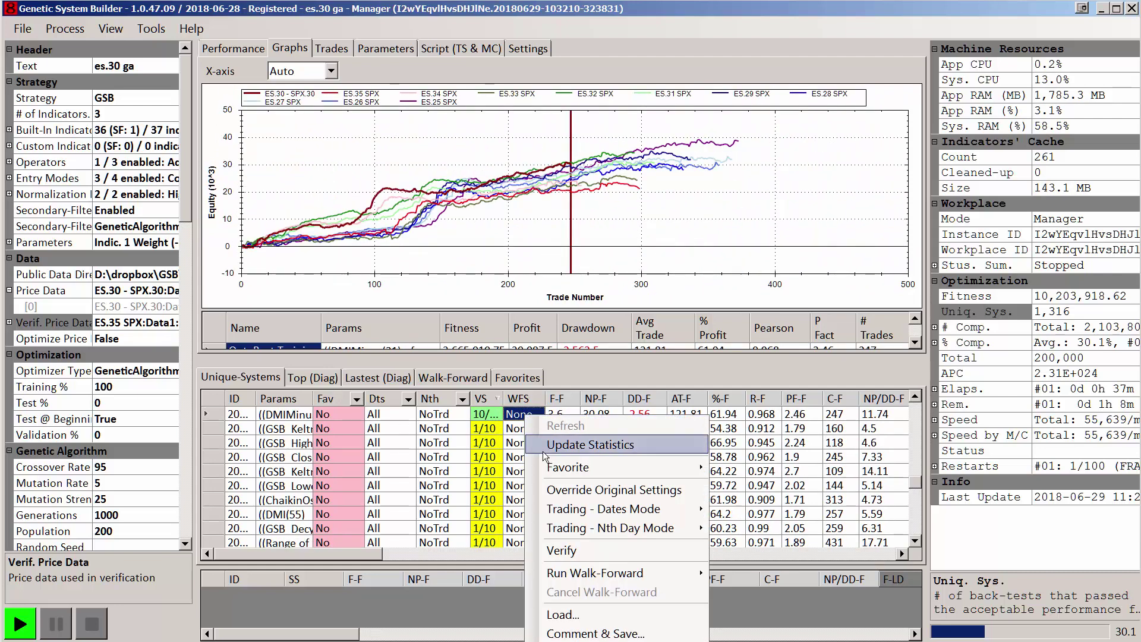
mouse_move(594, 467)
click(755, 525)
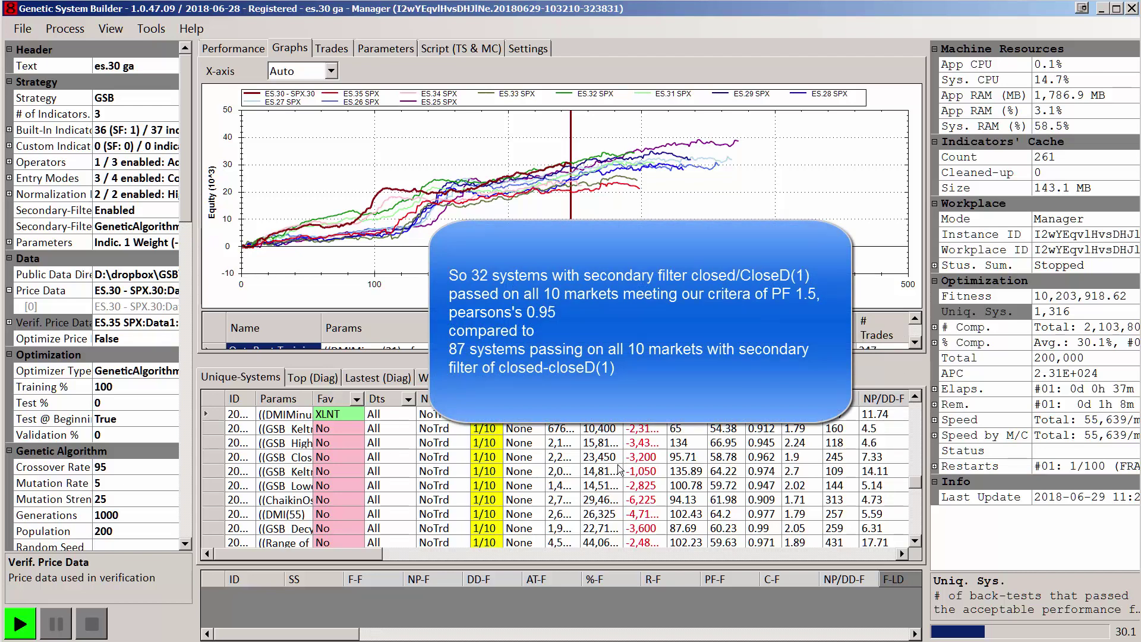
Show the favorites and set the verification price data to YM30 - $INDU, RTY.30 $RUT, NQ30 - $NDX and EMD.30 $IDX.X
click(528, 377)
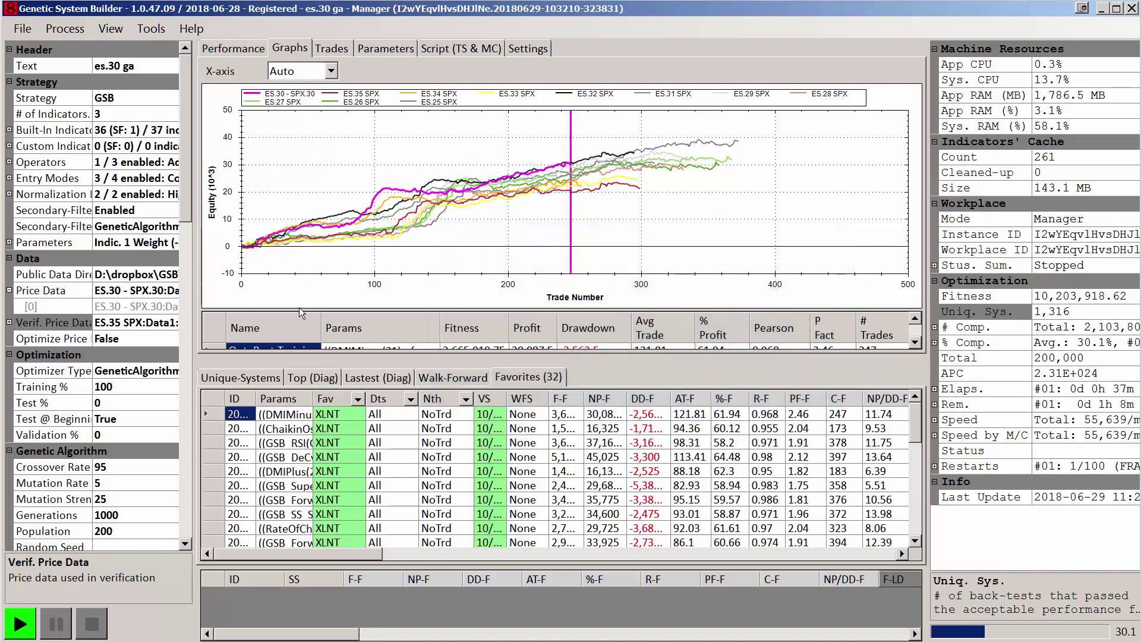
click(148, 321)
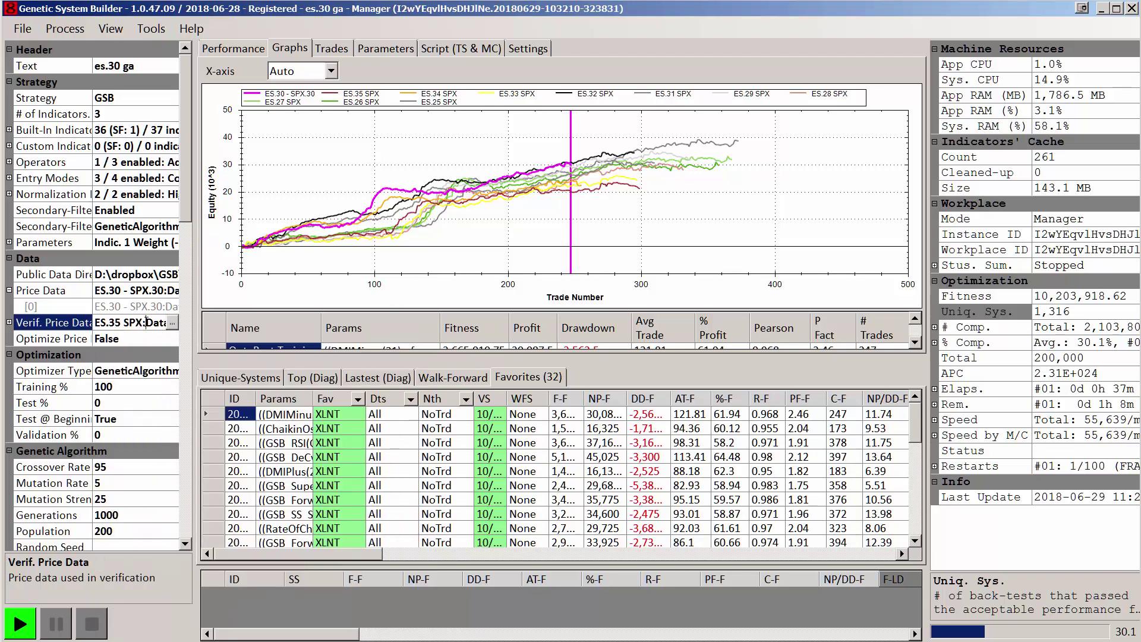
click(177, 322)
shift+click(899, 481)
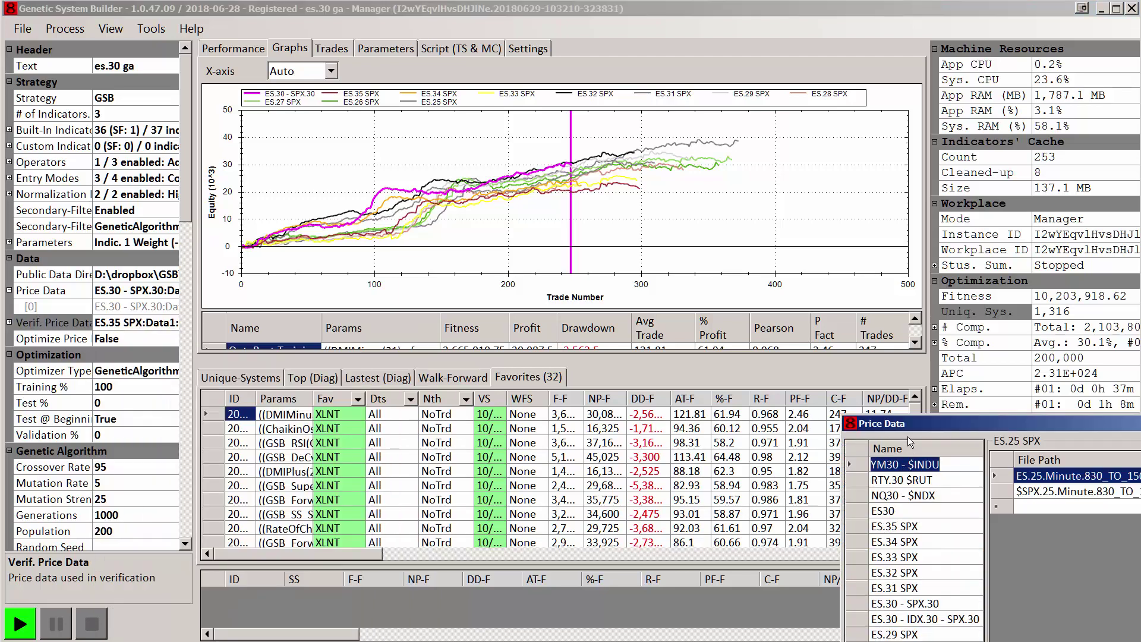
shift+click(702, 426)
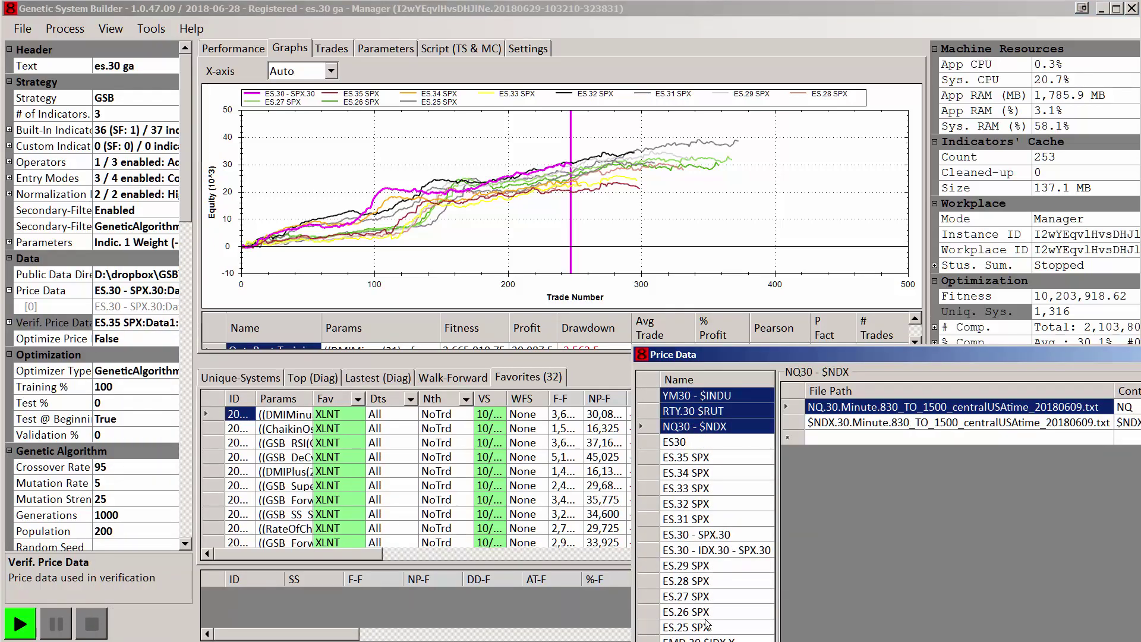
ctrl+click(692, 637)
key(Return)
Verify all favorite systems of es.30 ga on the selected index markets and sort them by verification score
click(491, 456)
scroll(517, 511, down, 1)
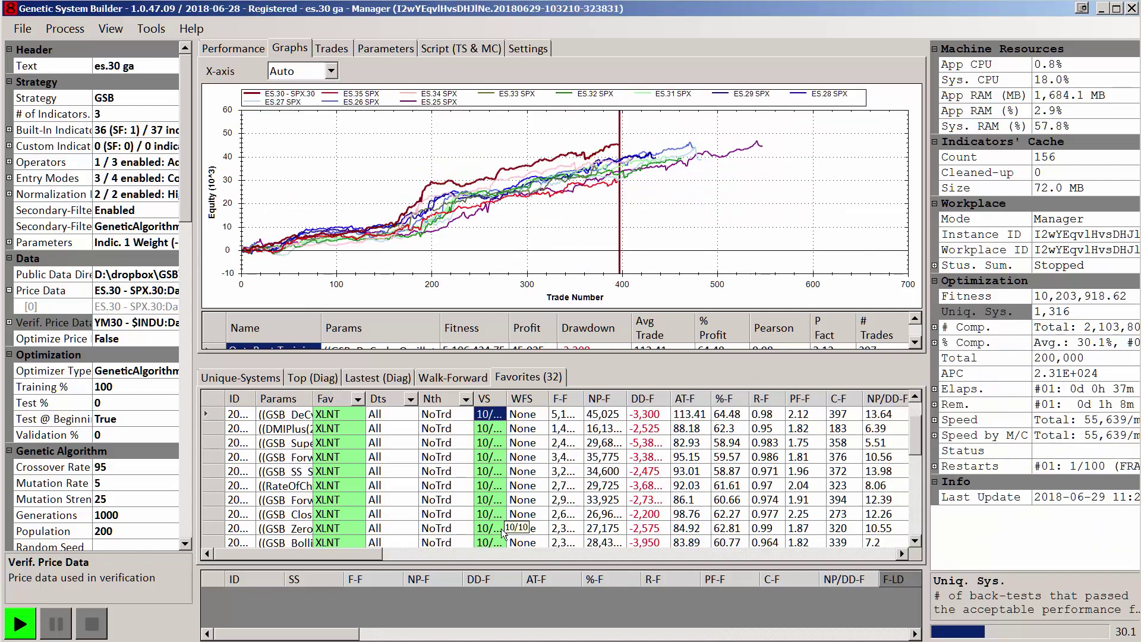
key(ctrl+a)
right_click(487, 473)
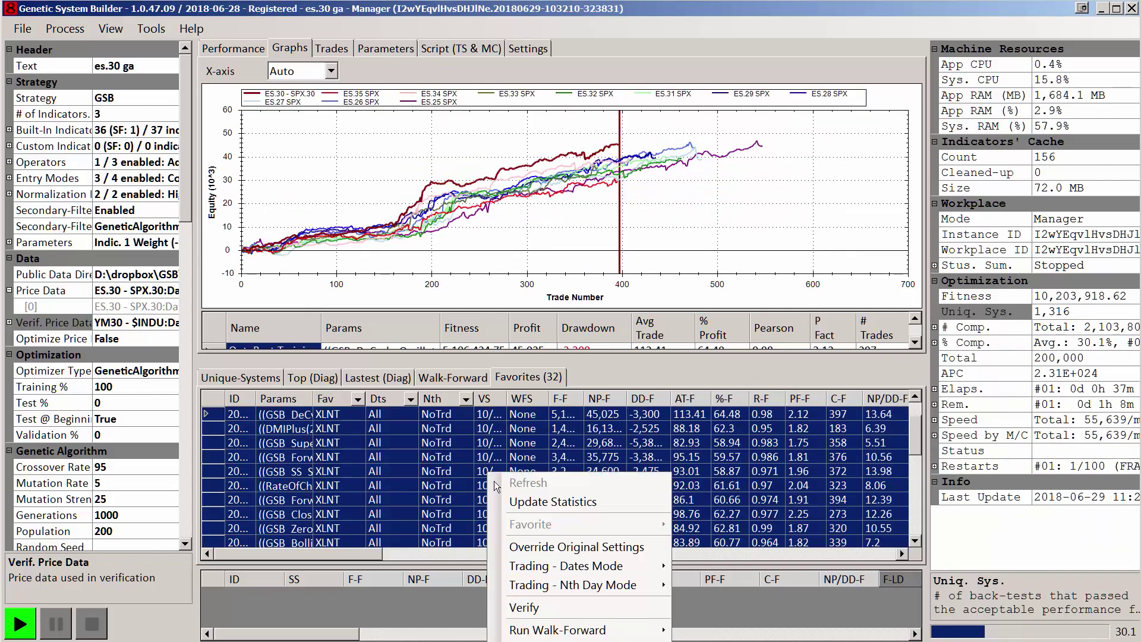
click(533, 601)
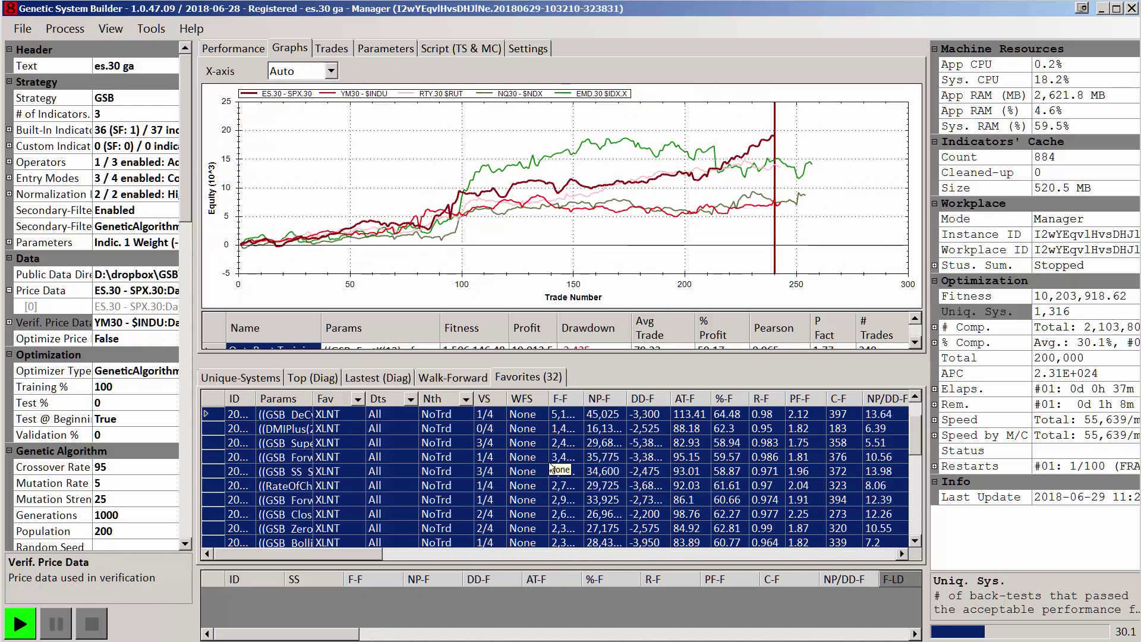
click(492, 398)
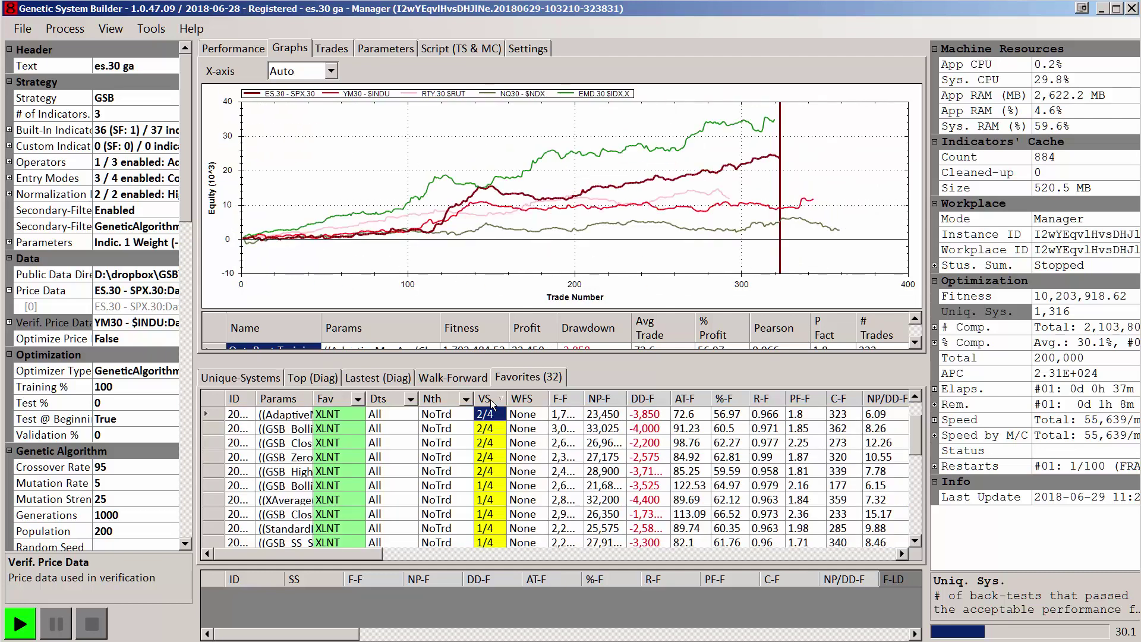
Select the two favorites with a 3/4 verification score and review their equity graphs and the favorites list
click(486, 457)
click(497, 416)
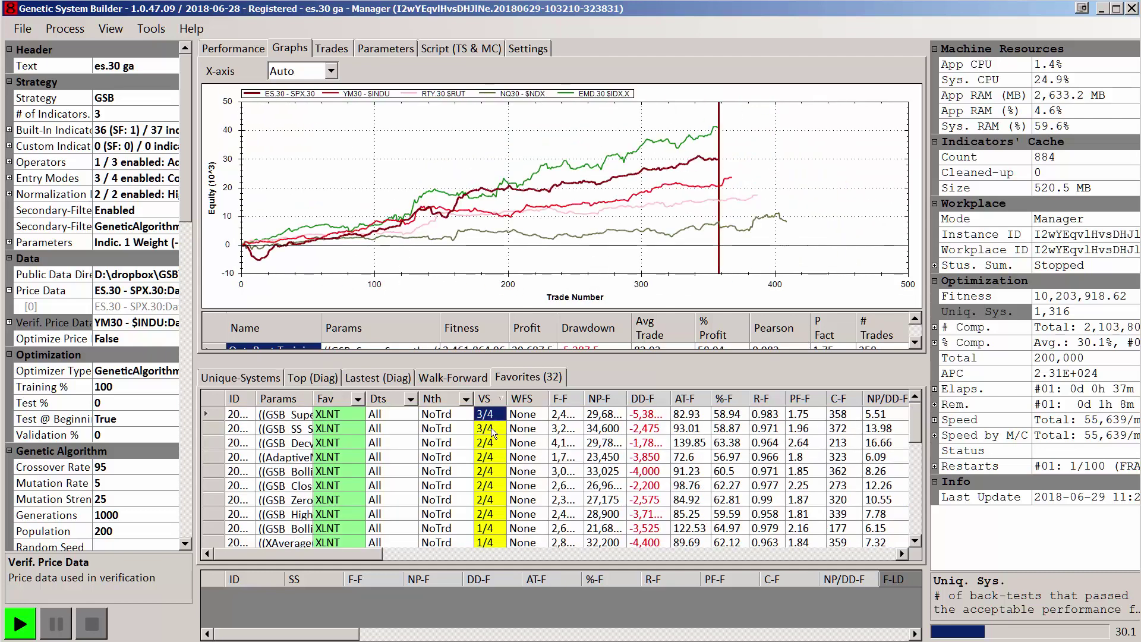
shift+click(490, 429)
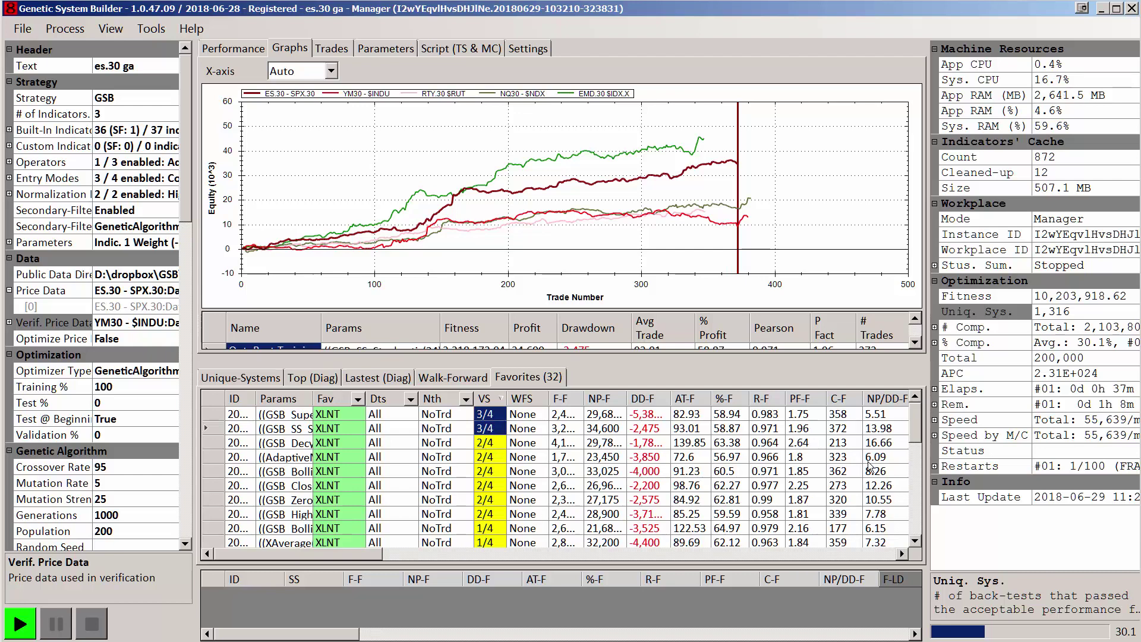
drag(919, 430, 910, 539)
scroll(903, 475, up, 8)
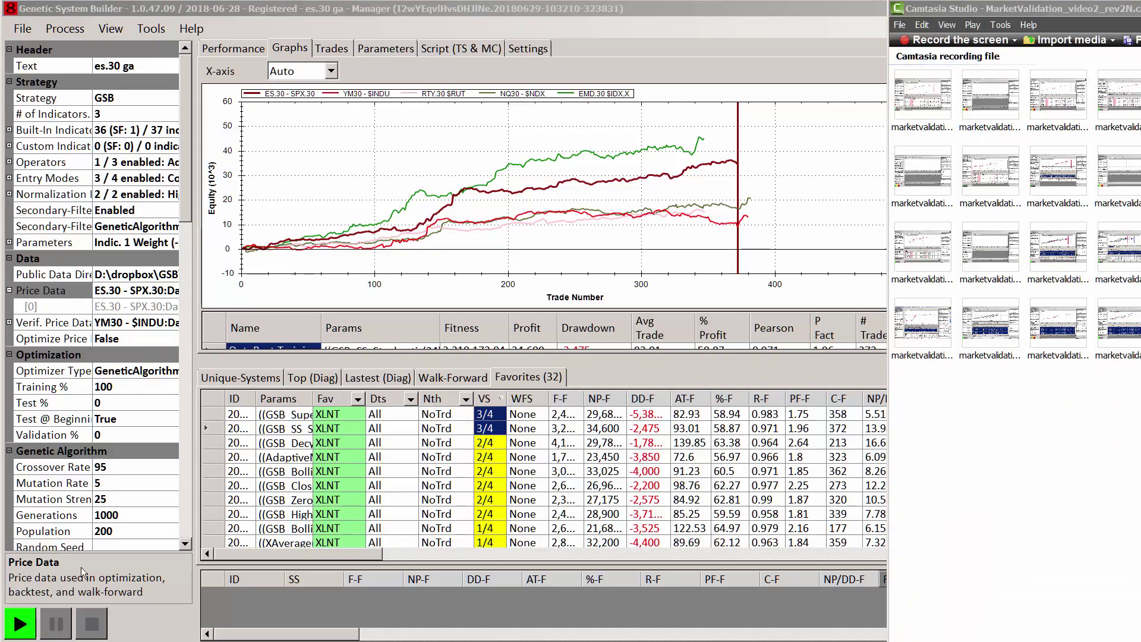
click(131, 337)
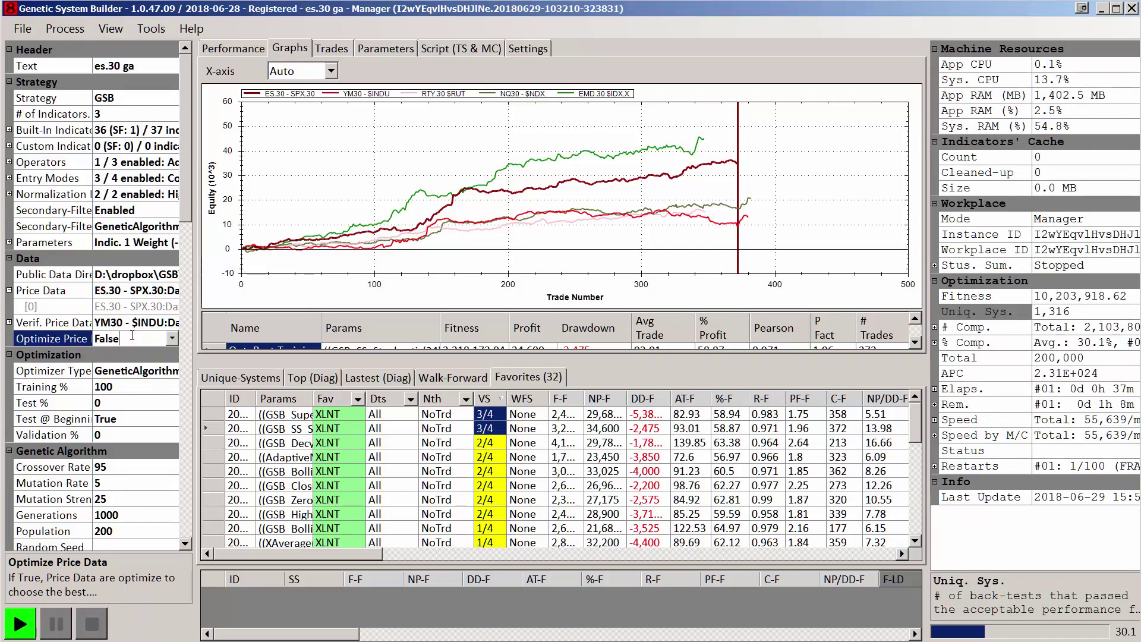
click(153, 295)
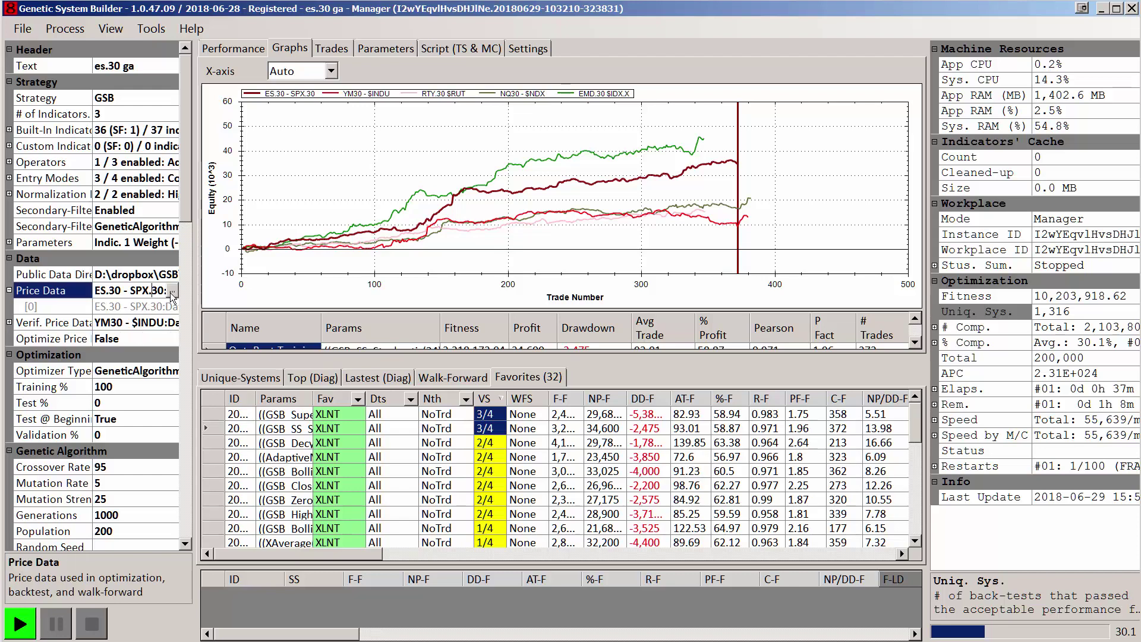
click(173, 291)
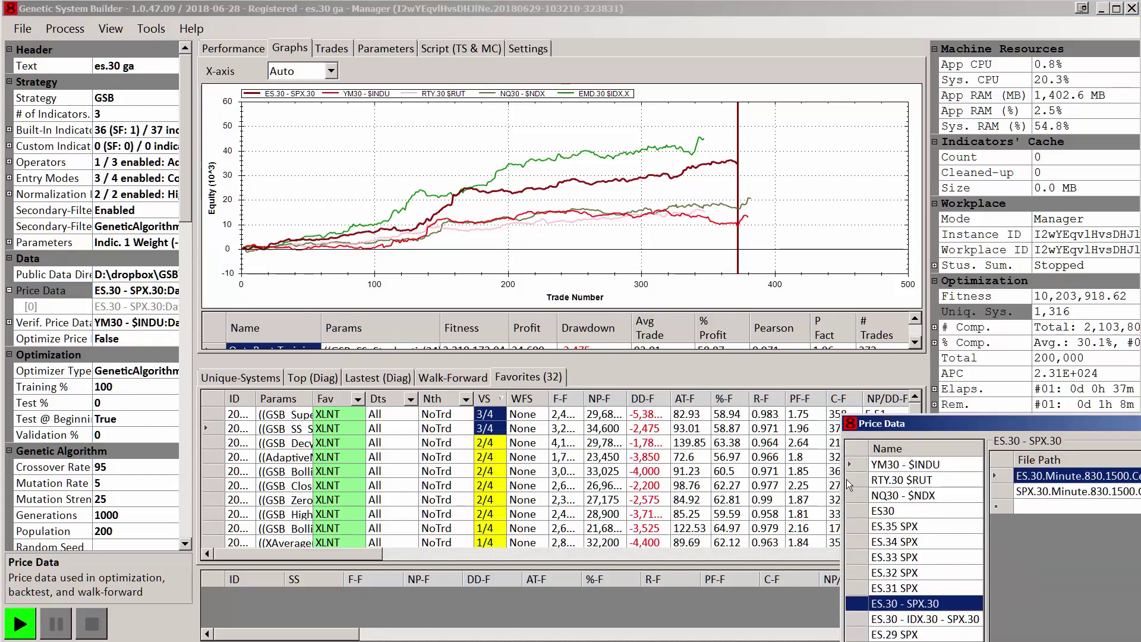
click(889, 482)
ctrl+click(888, 467)
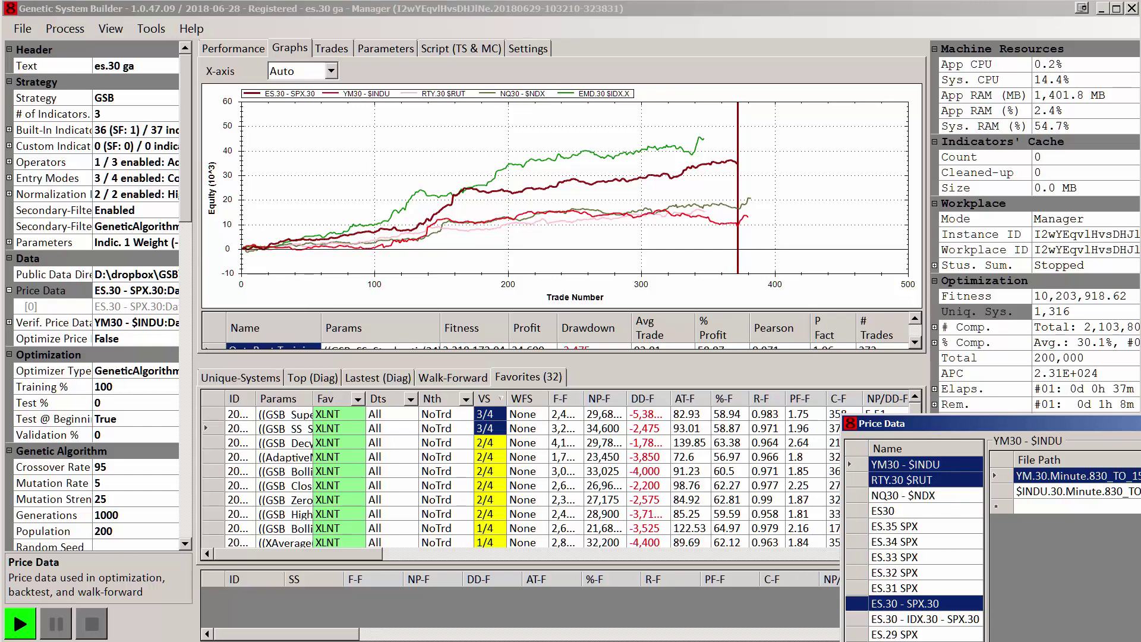
key(Escape)
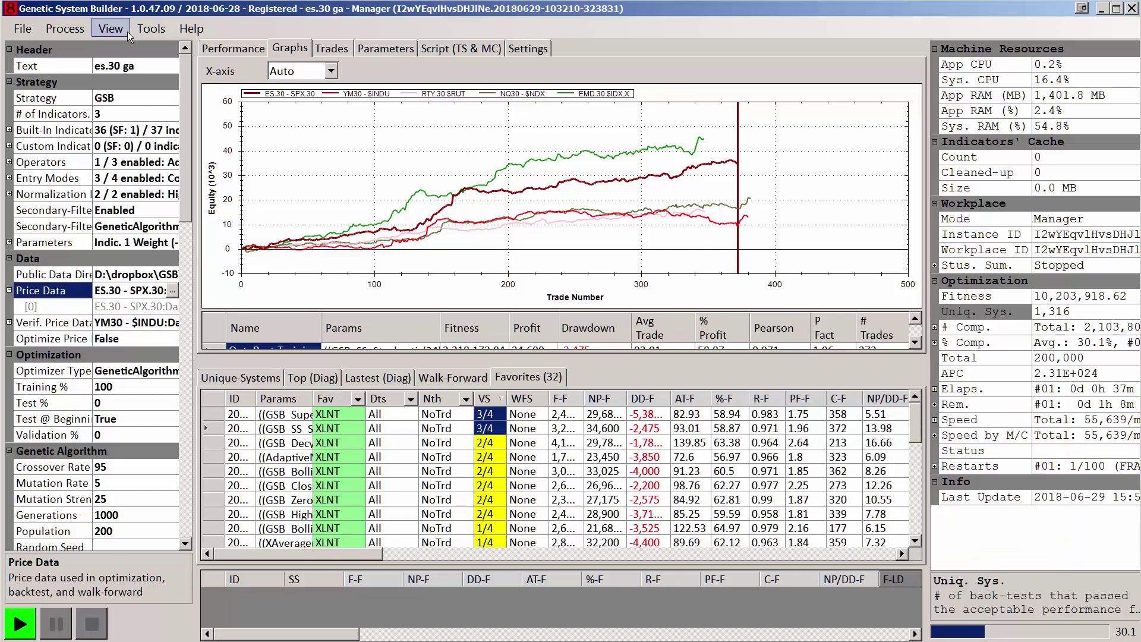
Check the Training % setting and examine the minimum Pearson and profit factor of the training performance filter in the app settings
click(151, 28)
click(158, 47)
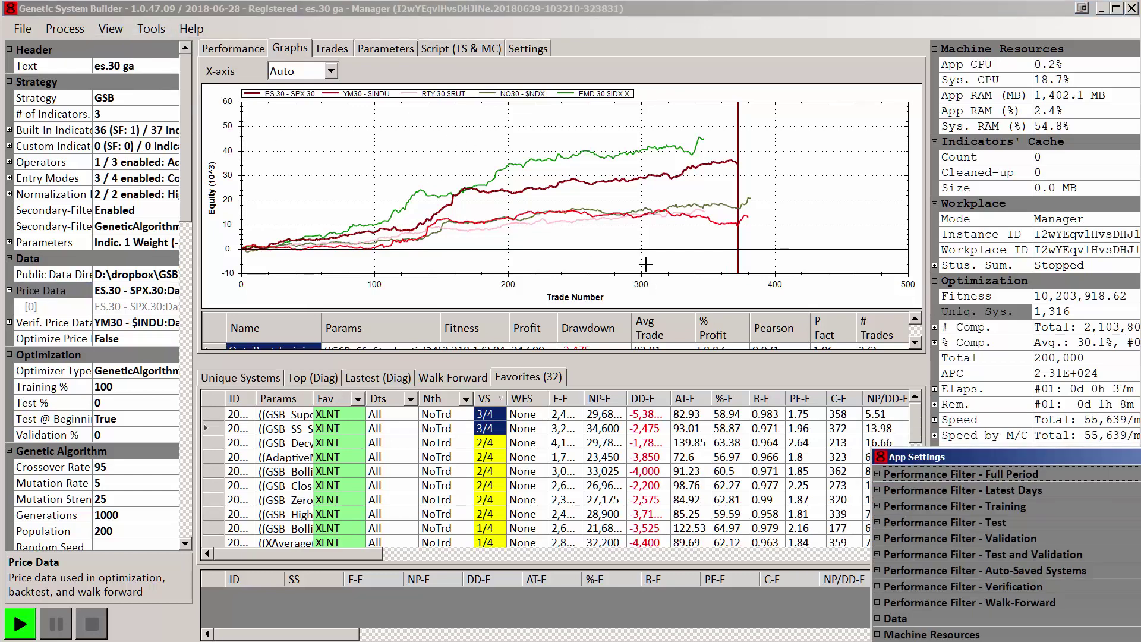
drag(945, 455, 666, 293)
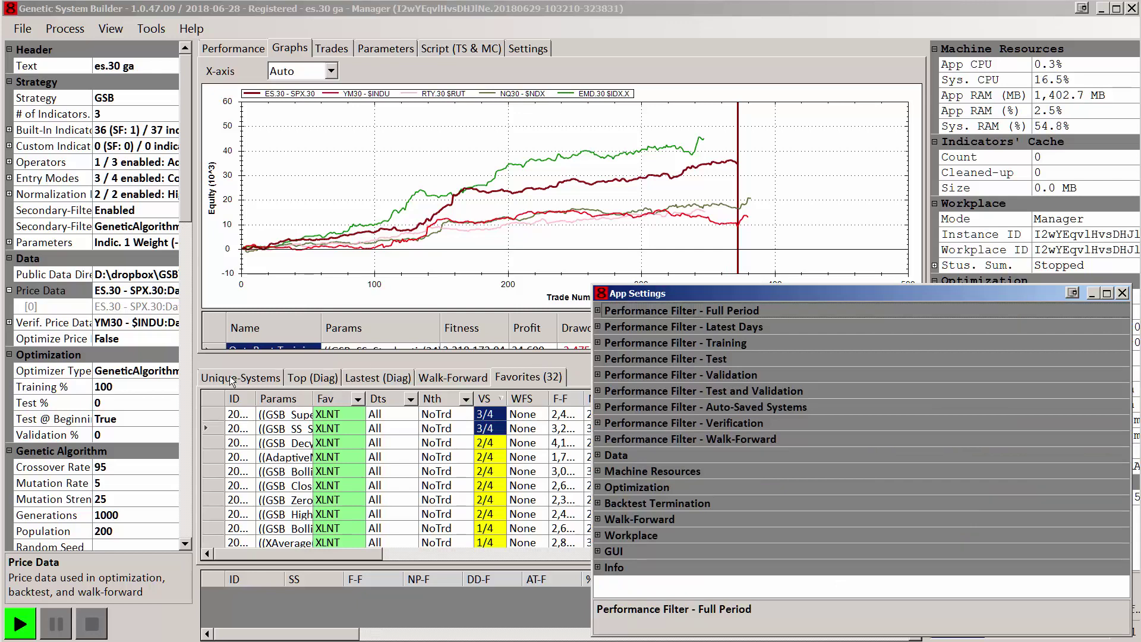
click(114, 386)
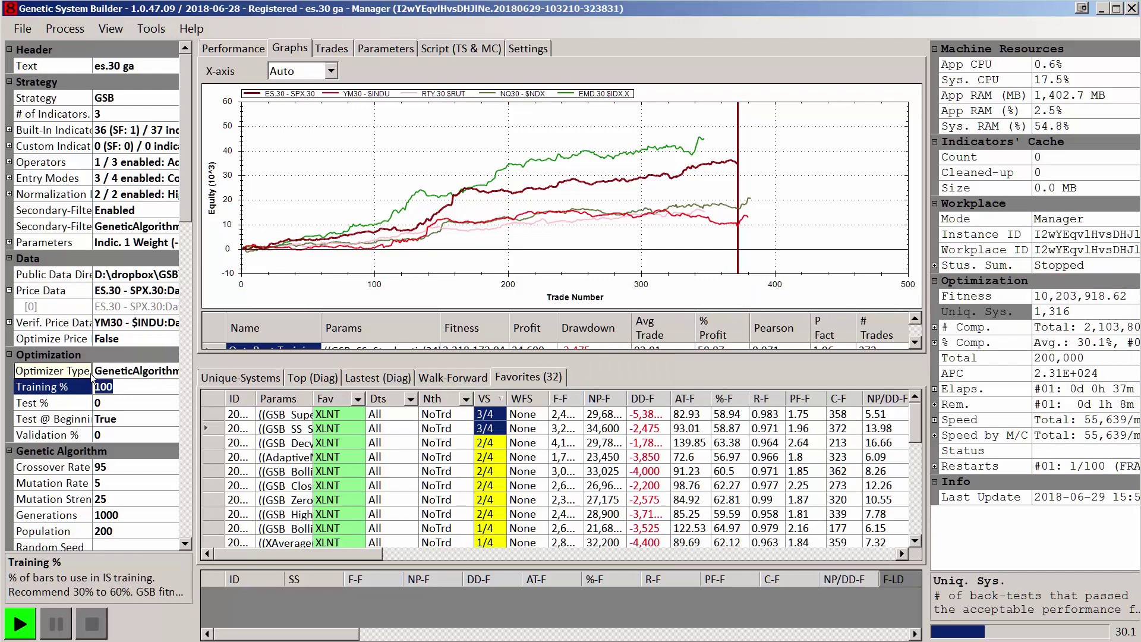
click(149, 30)
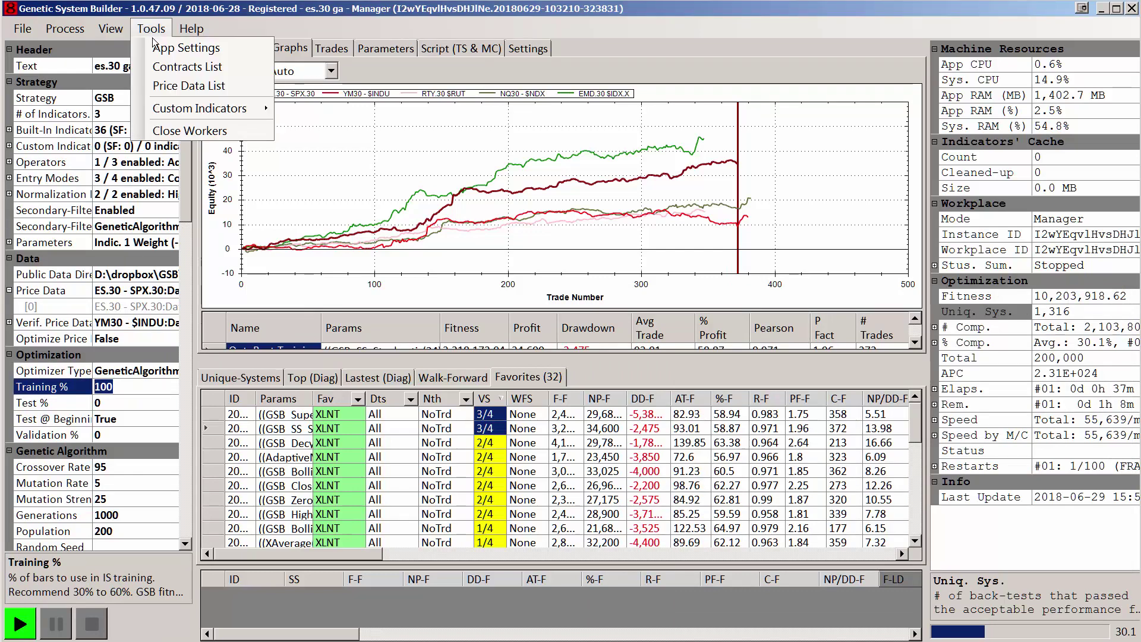
click(173, 44)
double_click(726, 341)
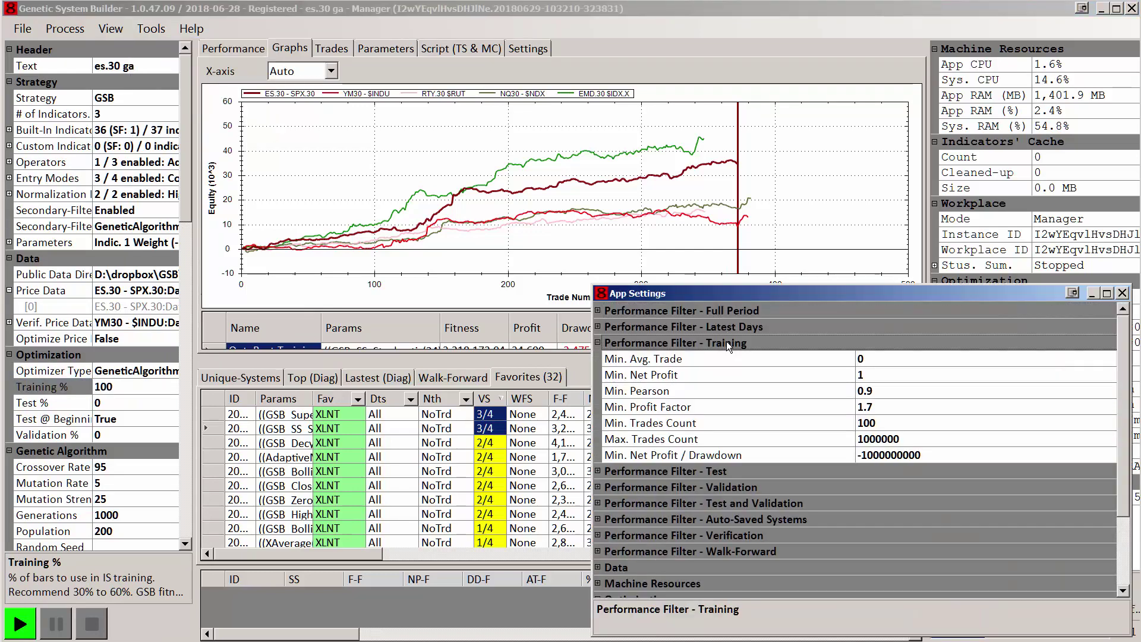
click(851, 395)
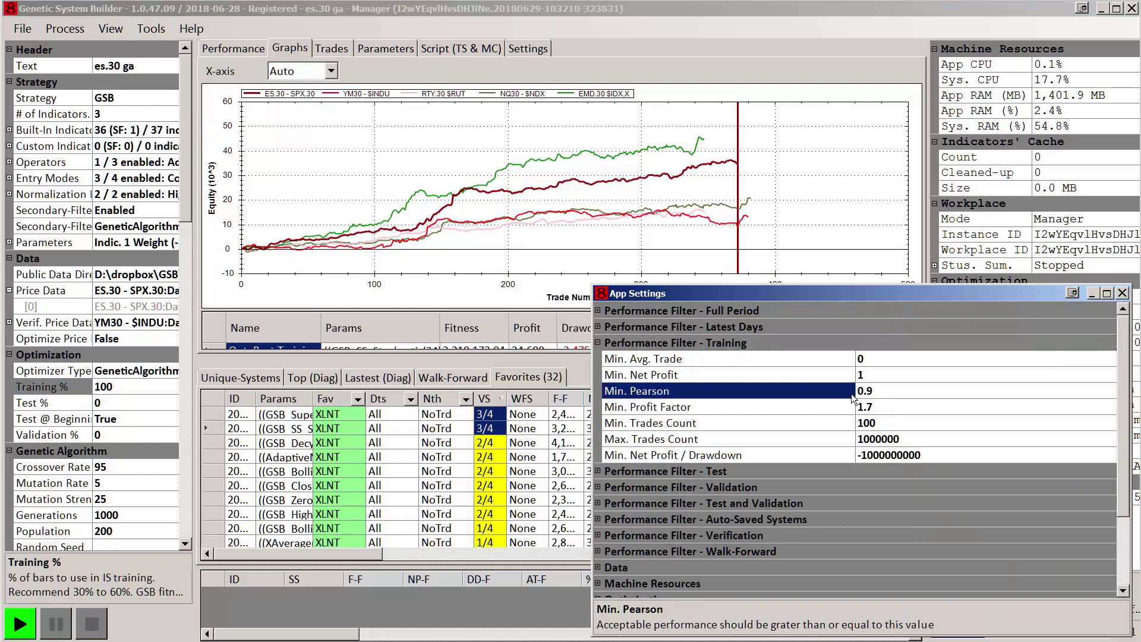
click(859, 392)
click(880, 408)
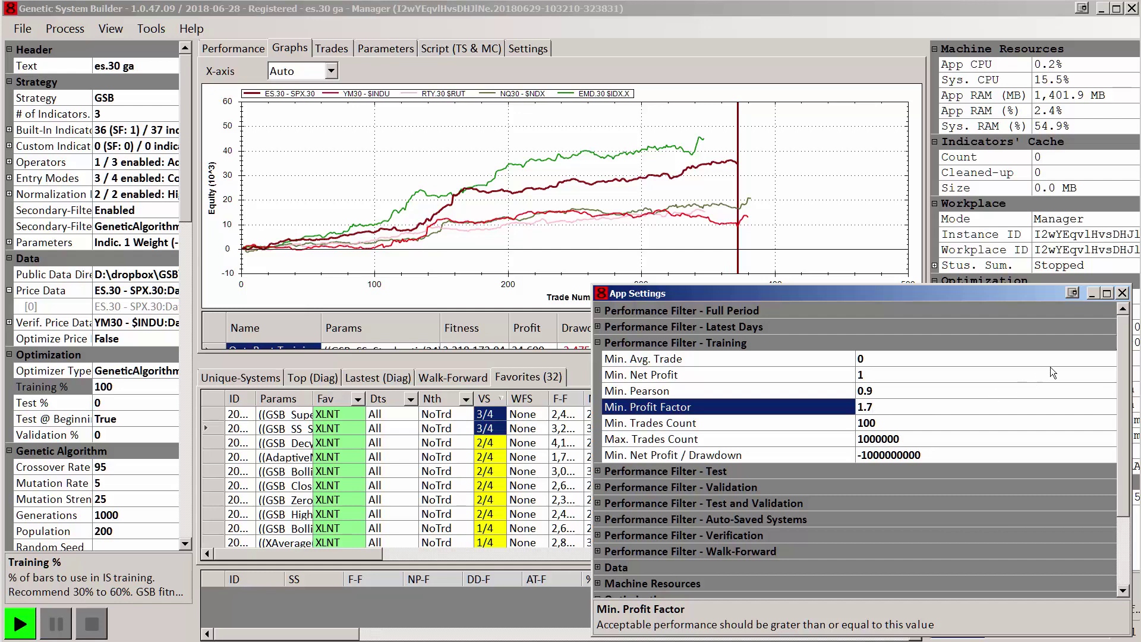
click(1121, 294)
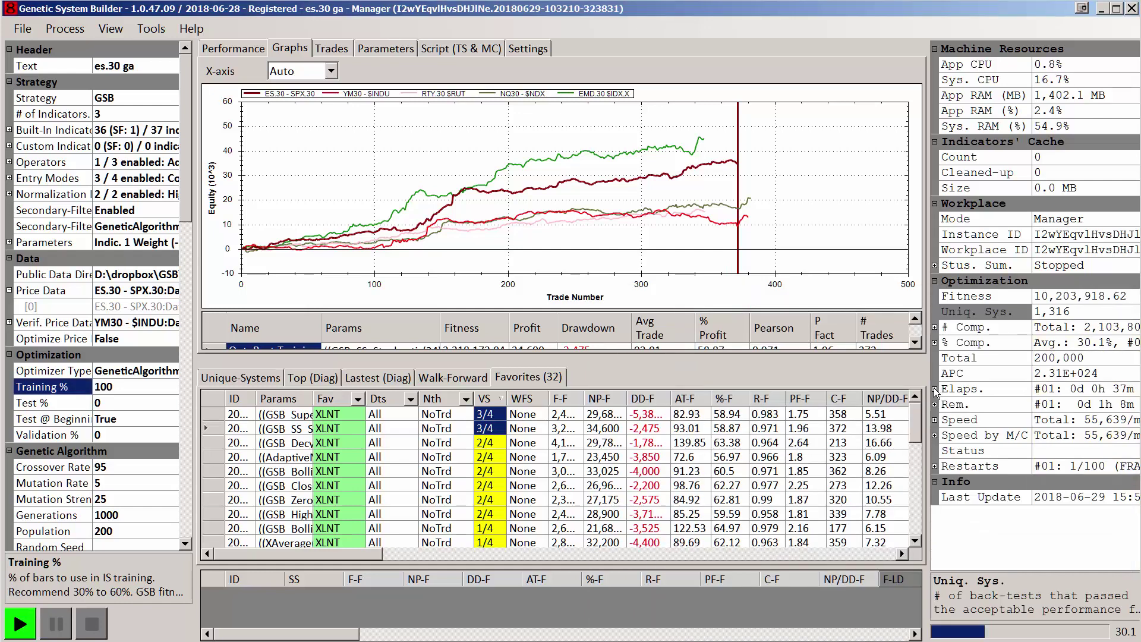